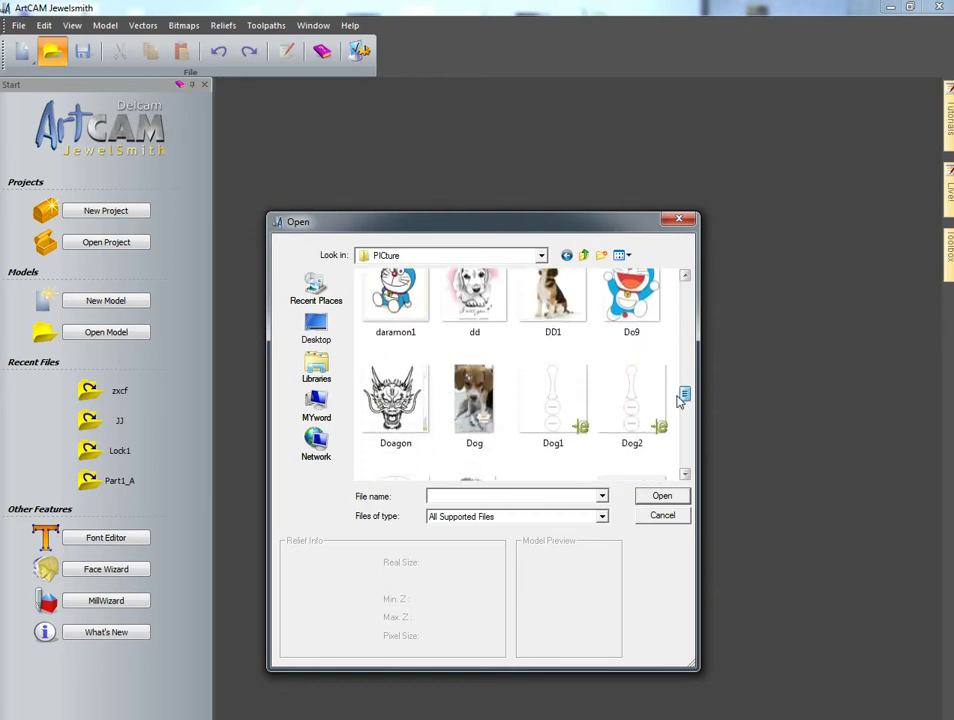
# Open the LOGO1 picture as a model, accepting the image size of 355 mm high by 697 mm wide.
pyautogui.click(630, 393)
pyautogui.press('Down')
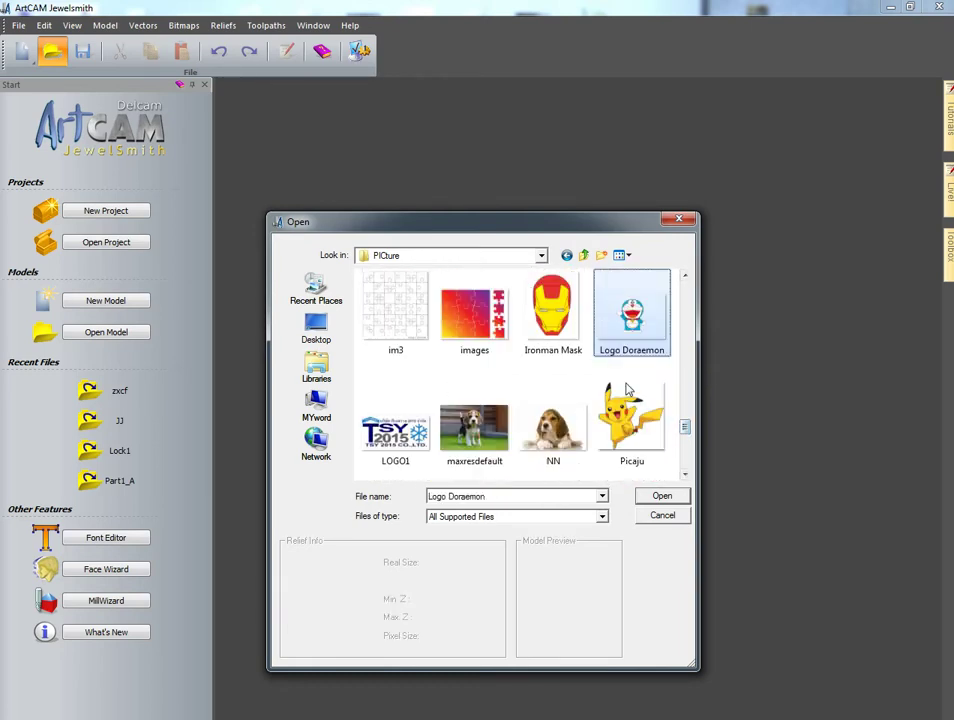
pyautogui.press('Right')
pyautogui.doubleClick(404, 423)
pyautogui.doubleClick(405, 430)
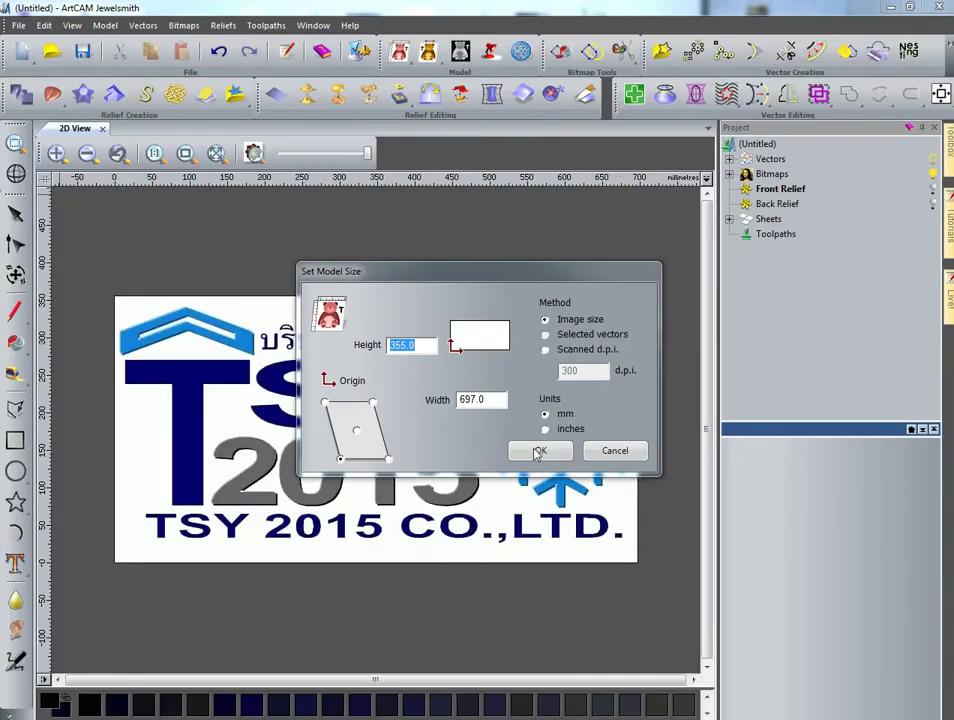
pyautogui.click(537, 452)
# Reopen the model size settings and keep a height of 355 mm and a width of 697 mm.
pyautogui.click(70, 25)
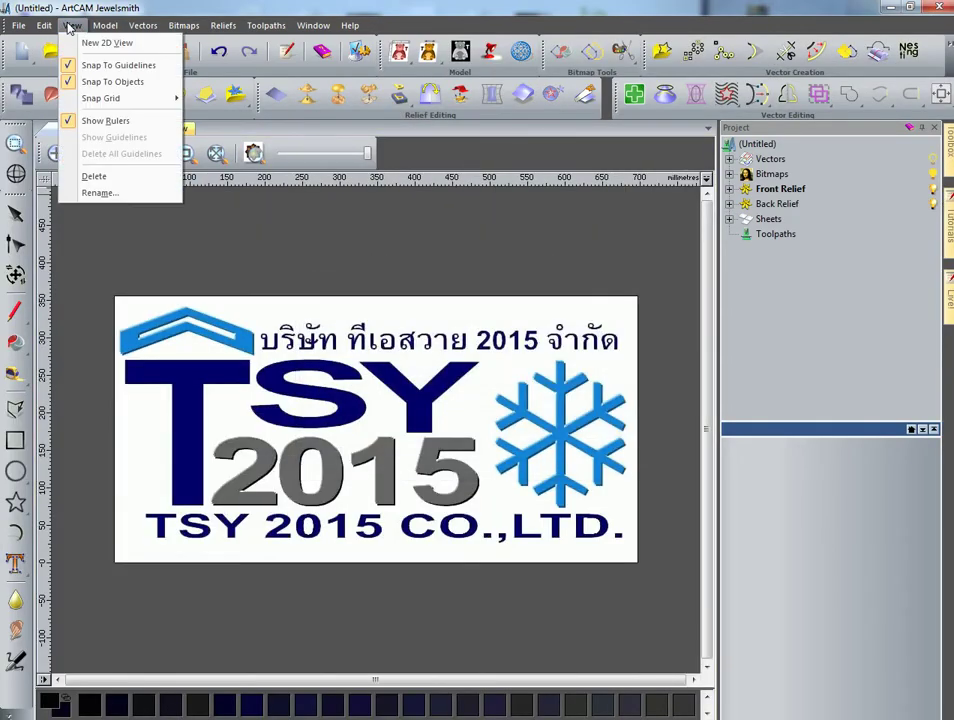
pyautogui.moveTo(96, 30)
pyautogui.click(128, 59)
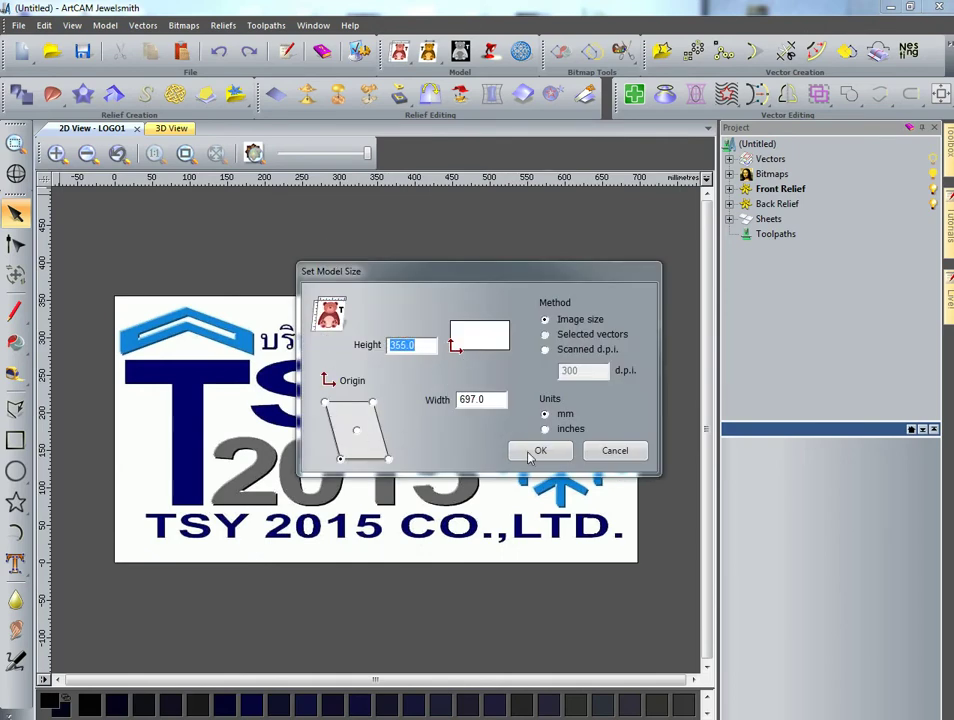
pyautogui.click(533, 453)
# Reduce the logo bitmap to 2 colours and convert it into boundary vectors.
pyautogui.click(846, 52)
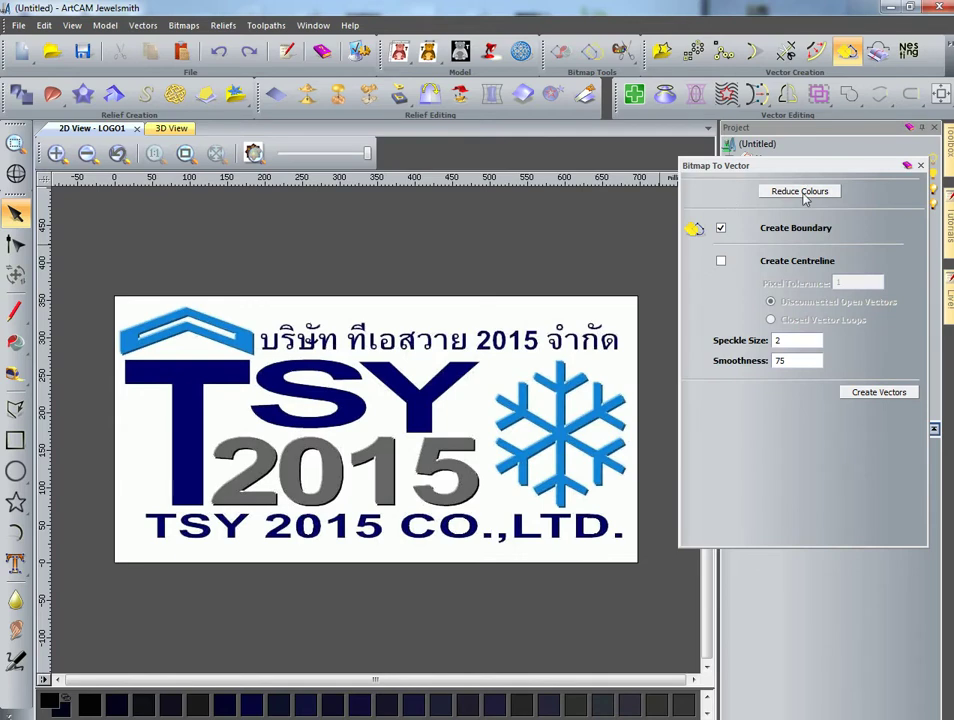
pyautogui.click(805, 193)
pyautogui.moveTo(485, 302); pyautogui.dragTo(643, 111)
pyautogui.moveTo(669, 189); pyautogui.dragTo(550, 189)
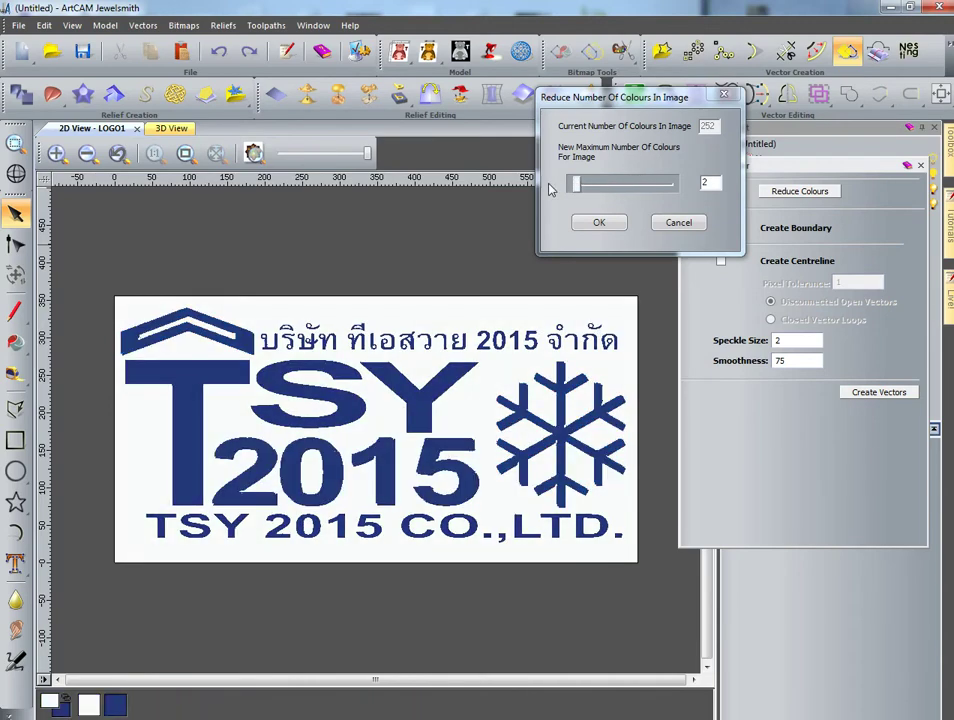
pyautogui.click(600, 223)
pyautogui.click(857, 391)
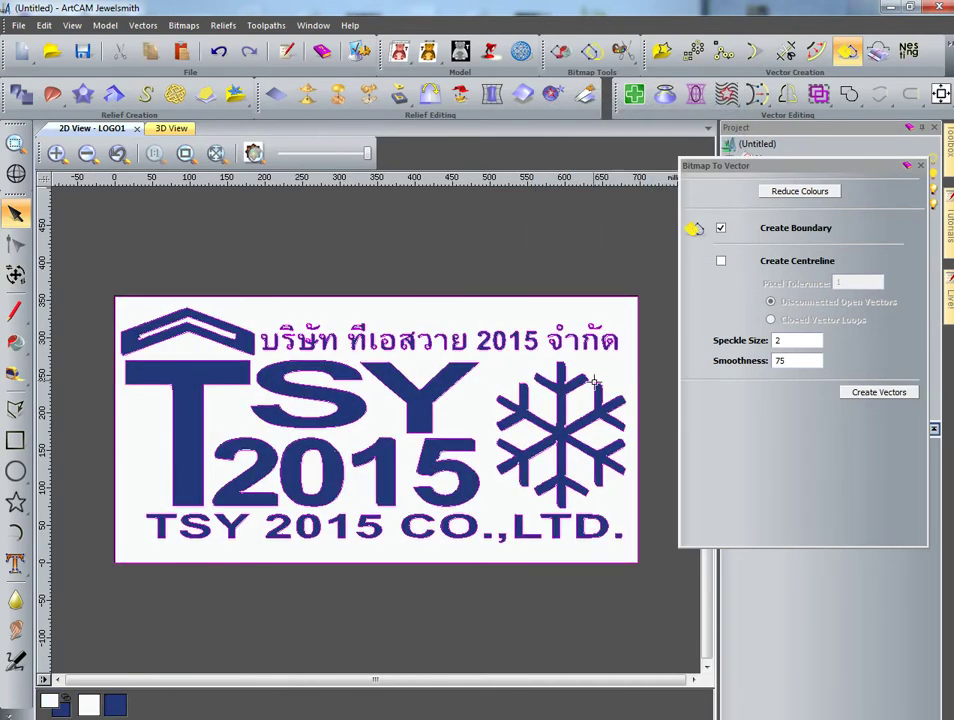
# Move the traced logo vectors up and slightly right off the bitmap, and copy them.
pyautogui.moveTo(559, 296); pyautogui.dragTo(577, 225)
pyautogui.rightClick(506, 268)
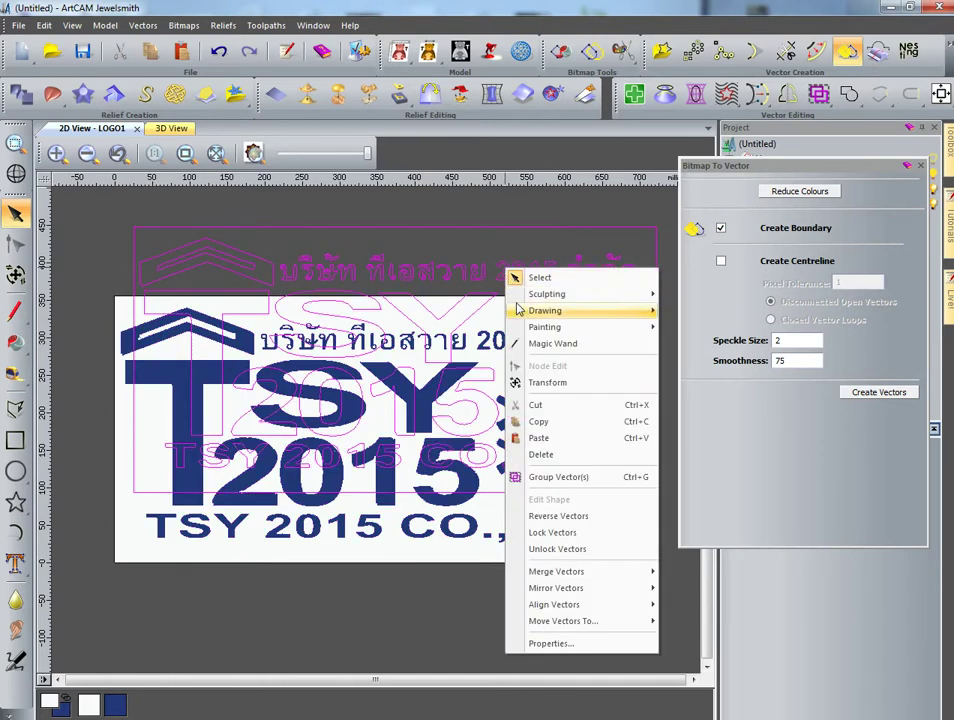
pyautogui.click(549, 432)
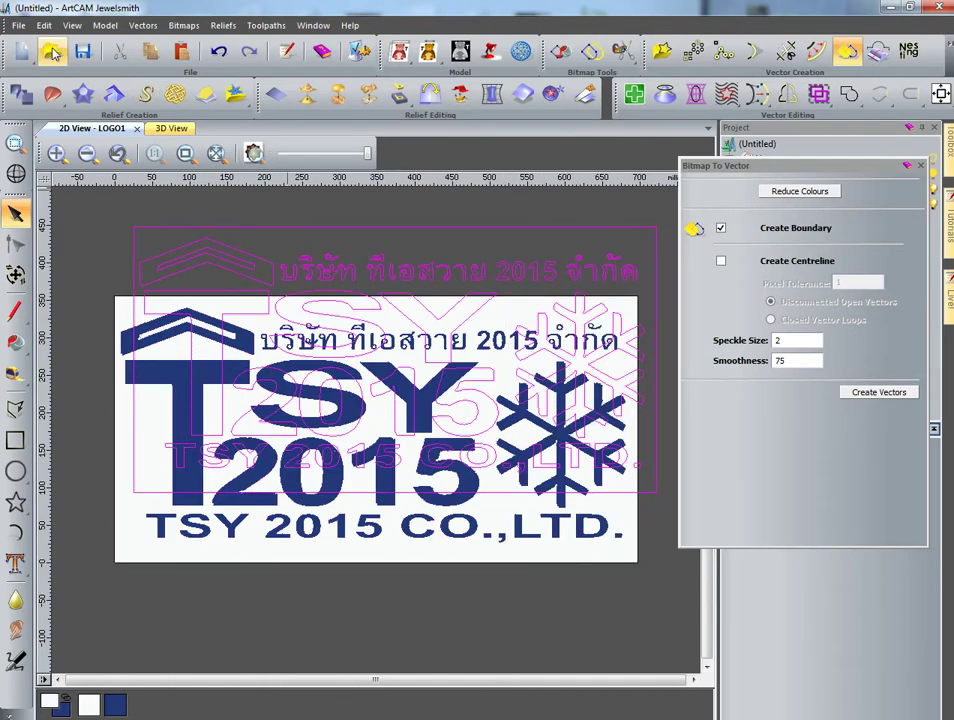
# Create a new model 98.7 mm high and 148.303 mm wide, discarding the changes to the current one.
pyautogui.click(18, 25)
pyautogui.moveTo(112, 47)
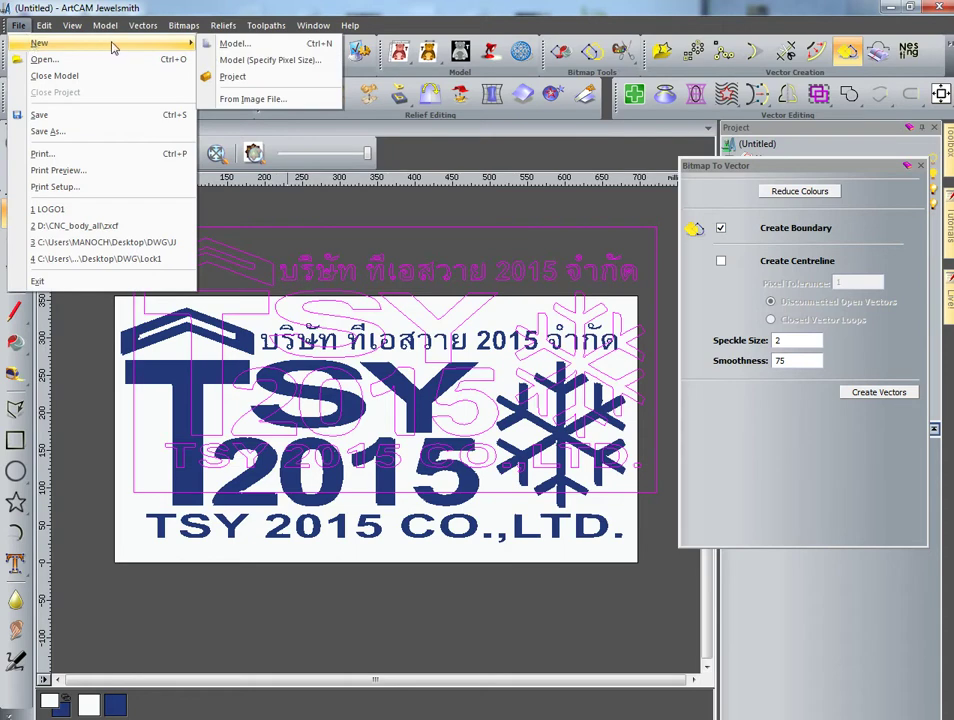
pyautogui.click(235, 43)
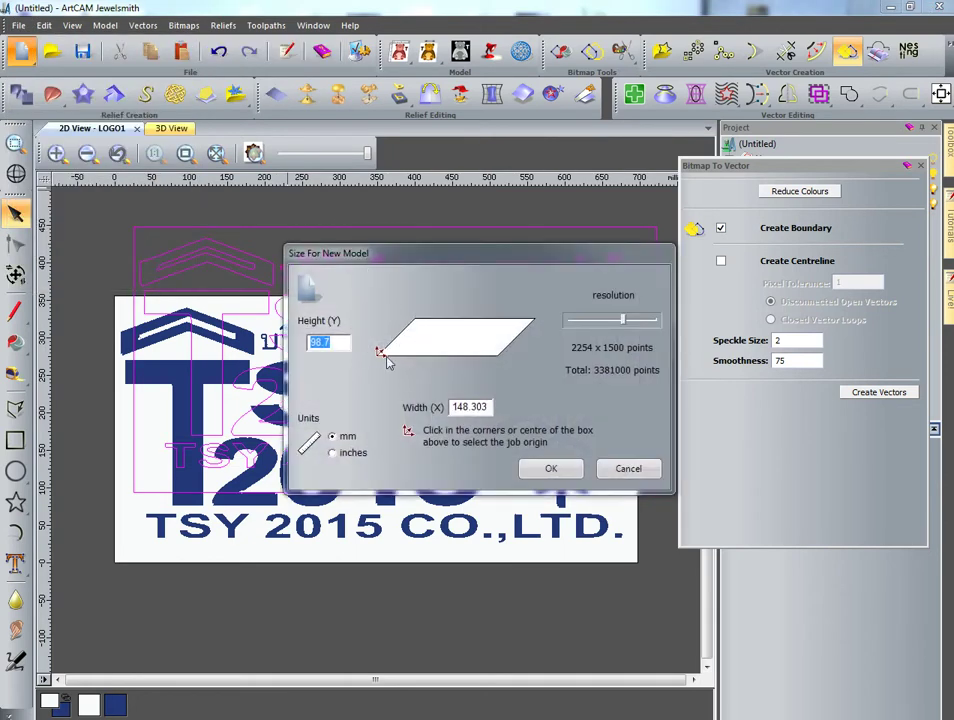
pyautogui.click(551, 469)
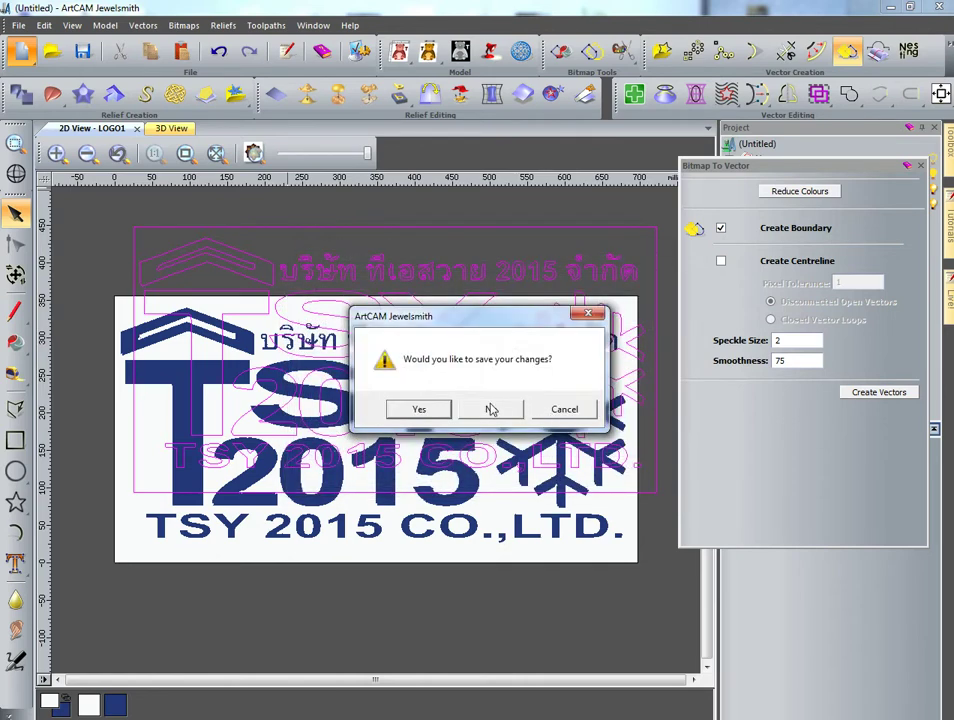
pyautogui.click(490, 406)
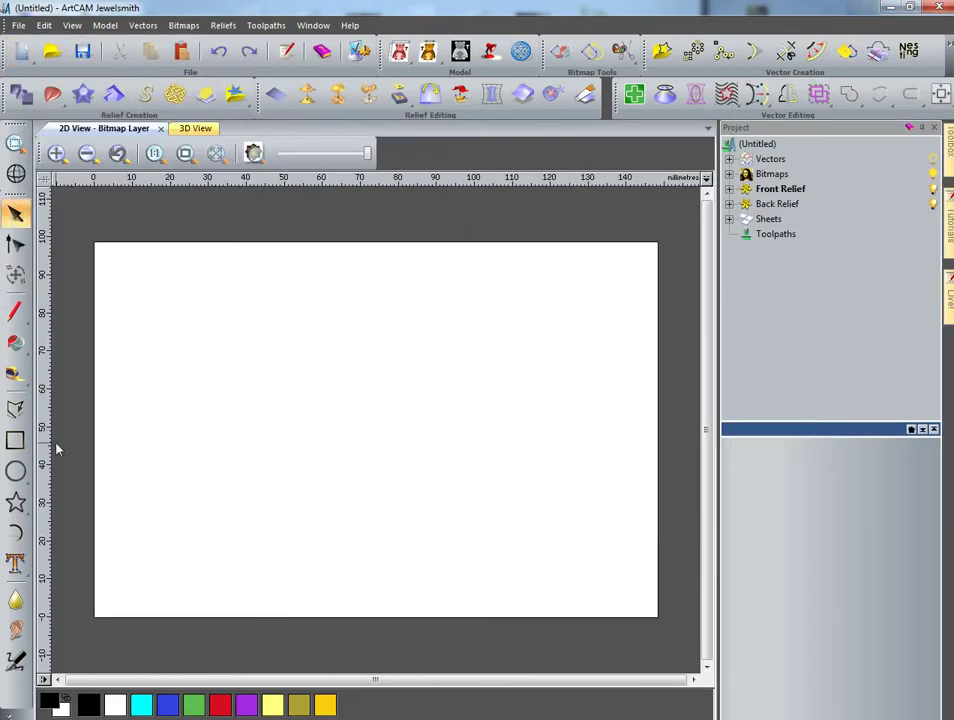
# Draw a guide rectangle about 108 by 56 mm in the lower-left corner of the model.
pyautogui.click(15, 440)
pyautogui.moveTo(94, 398); pyautogui.dragTo(504, 611)
pyautogui.click(560, 553)
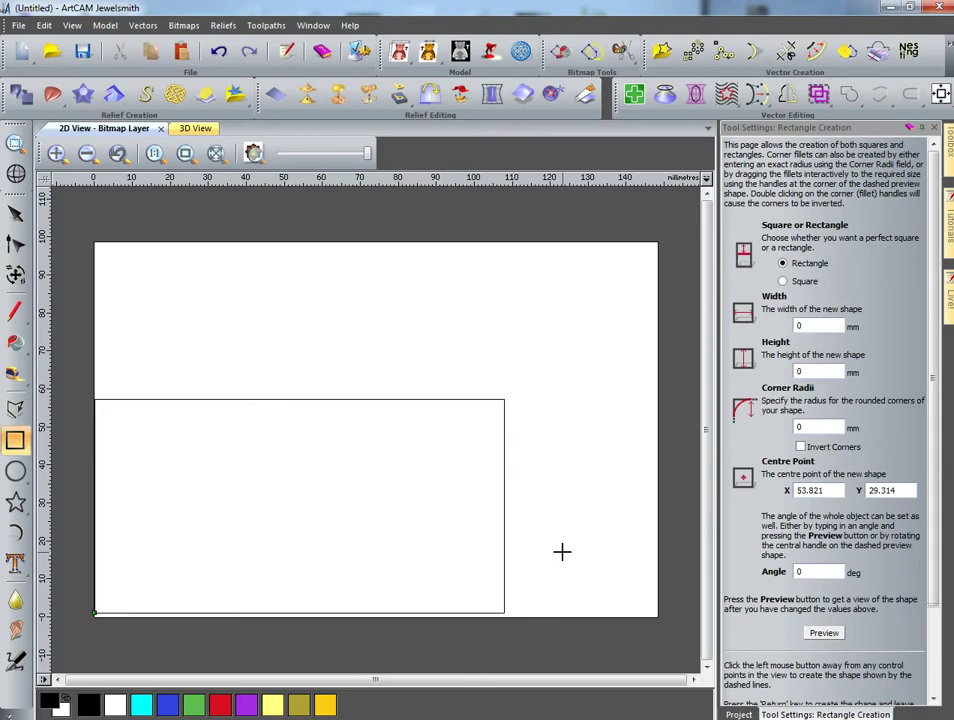
pyautogui.press('Escape')
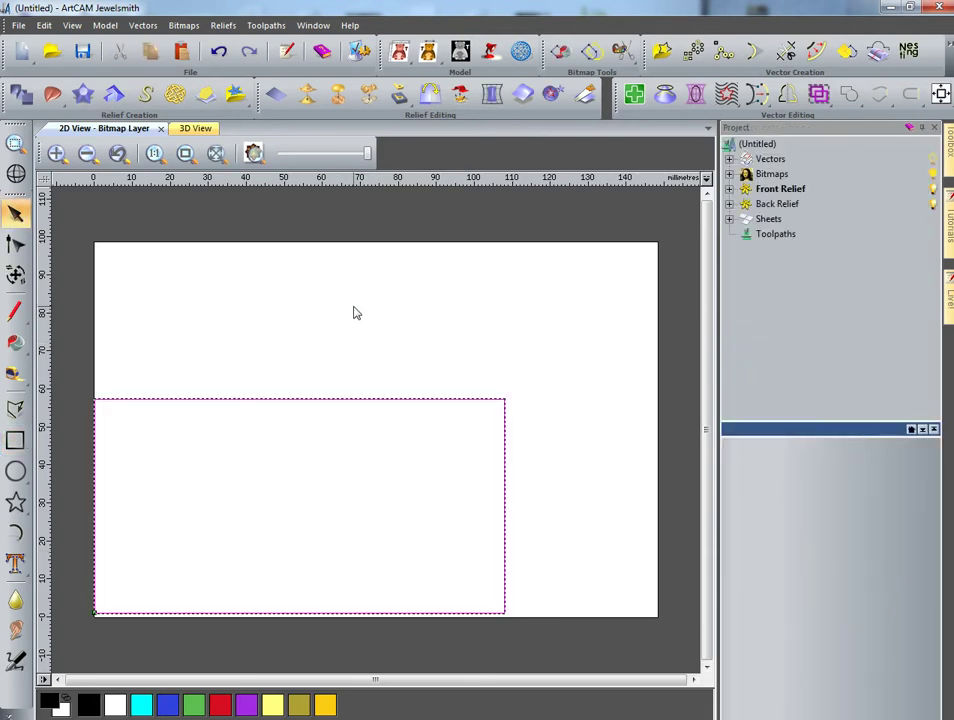
# Paste the copied logo vectors and scale them down to about 118 by 64 mm.
pyautogui.rightClick(354, 311)
pyautogui.click(391, 477)
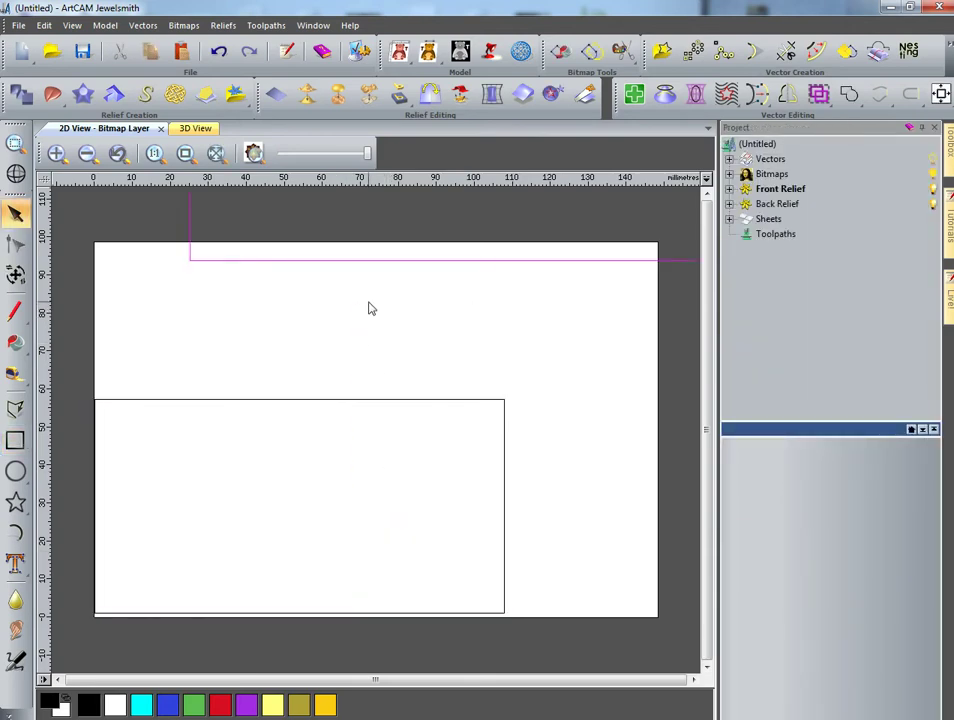
pyautogui.scroll(-3, 372, 286)
pyautogui.hotkey('ctrl', 't')
pyautogui.moveTo(547, 324); pyautogui.dragTo(275, 461)
pyautogui.scroll(2, 213, 506)
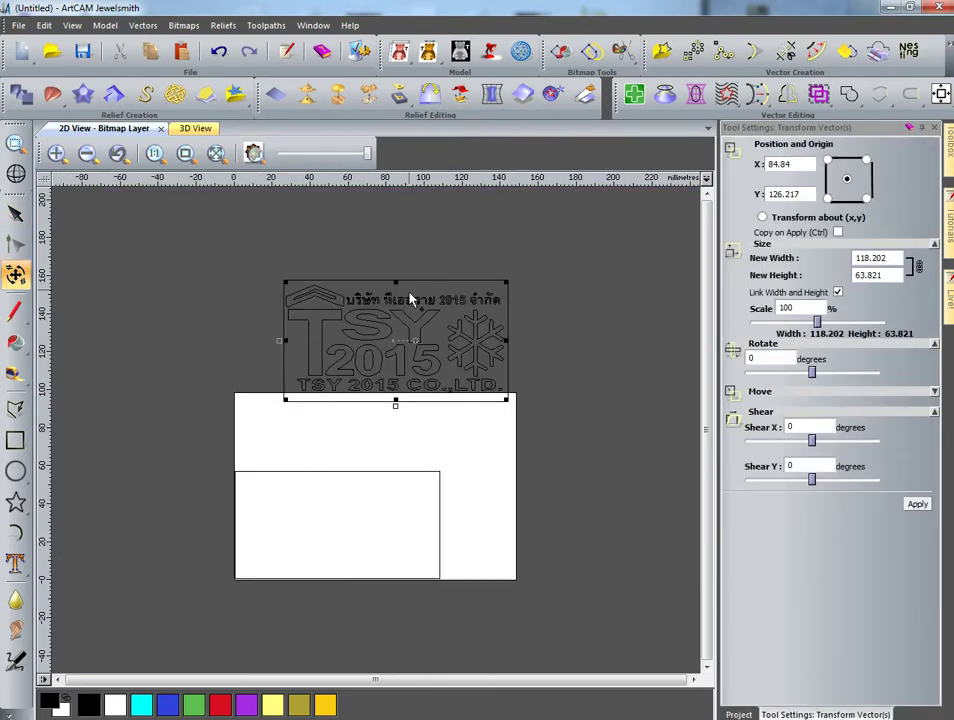
# Move the logo vectors onto the guide rectangle and shrink them to about 107 by 54 mm to fit inside it.
pyautogui.moveTo(412, 280); pyautogui.dragTo(346, 458)
pyautogui.scroll(1, 346, 459)
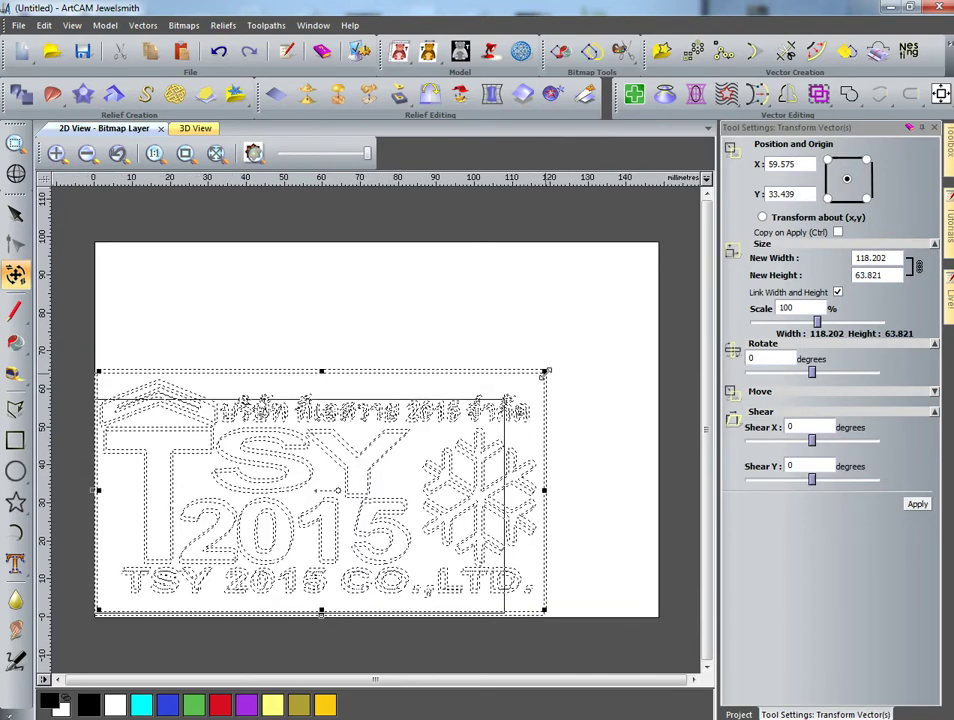
pyautogui.moveTo(544, 371); pyautogui.dragTo(505, 400)
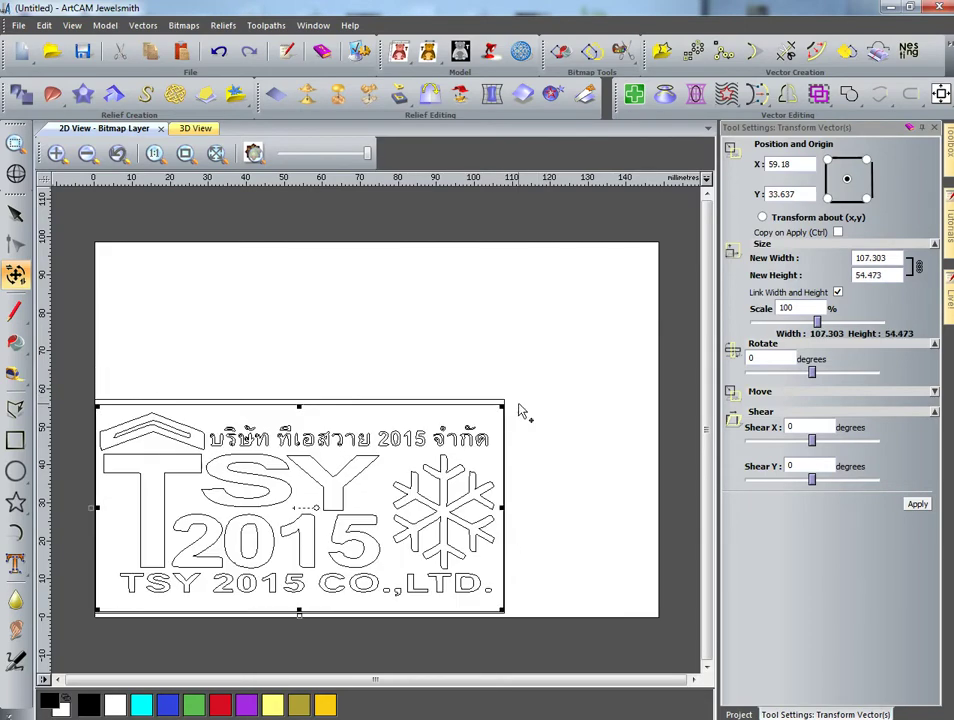
# Leave the transform and delete the guide rectangle around the logo.
pyautogui.press('Escape')
pyautogui.click(484, 400)
pyautogui.press('Delete')
# Try to enlarge the logo's outer border to about 109 by 57 mm, and undo the resize.
pyautogui.click(494, 405)
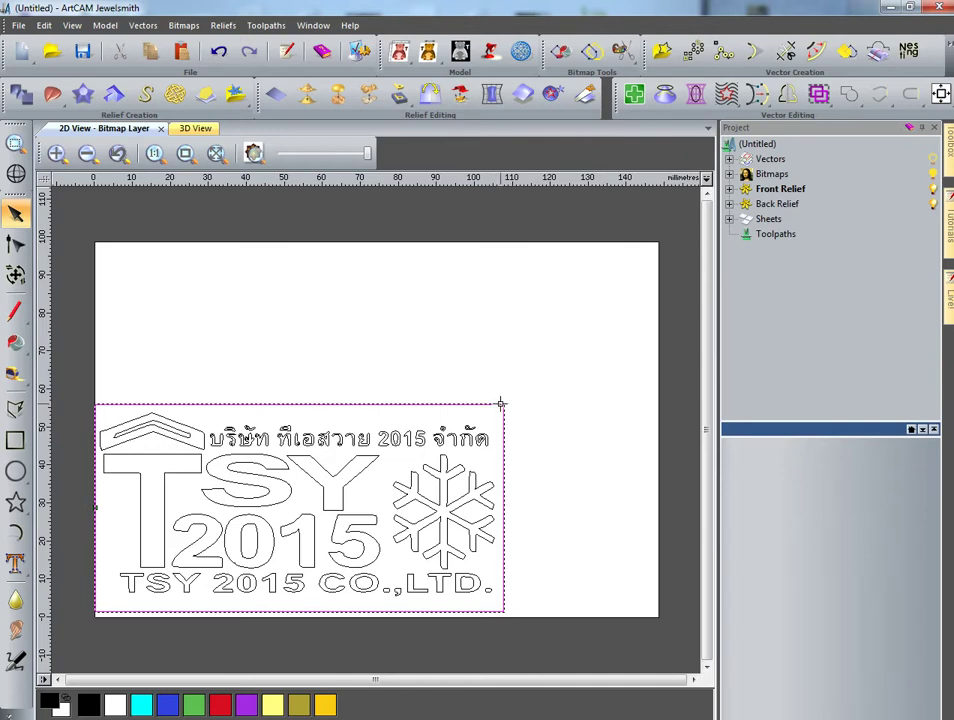
pyautogui.click(501, 403)
pyautogui.moveTo(507, 398); pyautogui.dragTo(513, 397)
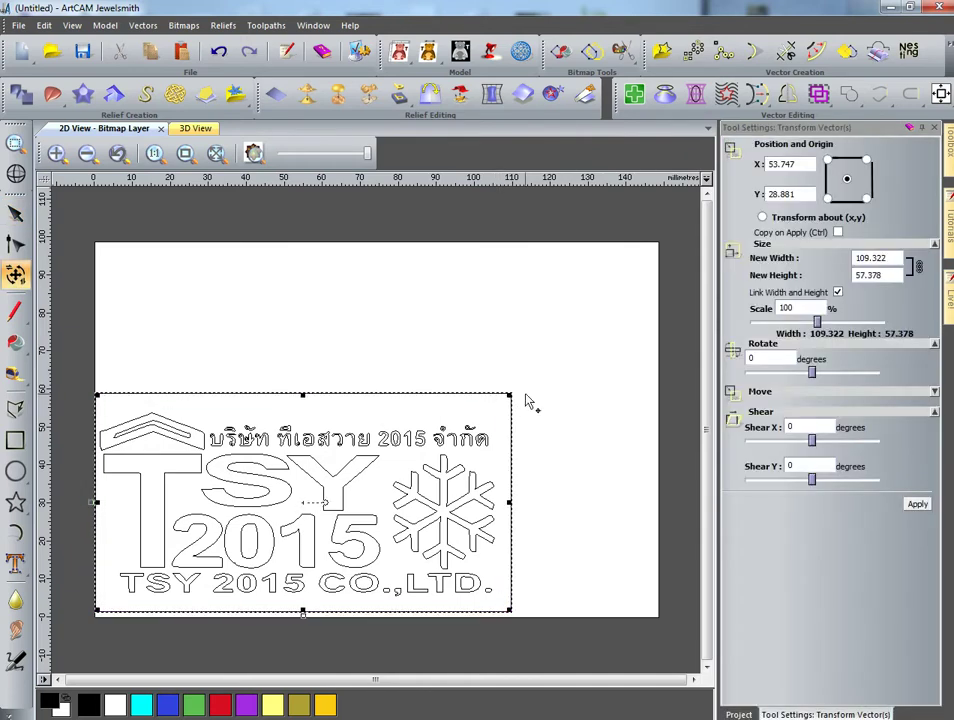
pyautogui.hotkey('ctrl', 'z')
# Examine the outlines of the Thai company name along the top of the vector logo.
pyautogui.moveTo(564, 639); pyautogui.dragTo(147, 408)
pyautogui.scroll(3, 170, 459)
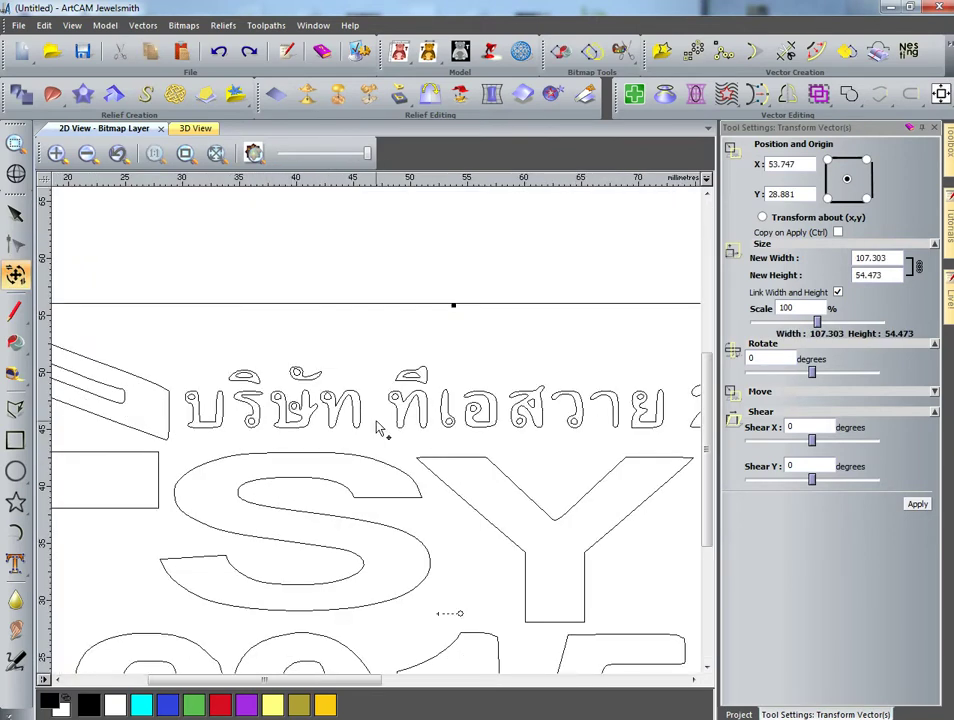
pyautogui.scroll(2, 376, 425)
pyautogui.scroll(-5, 509, 449)
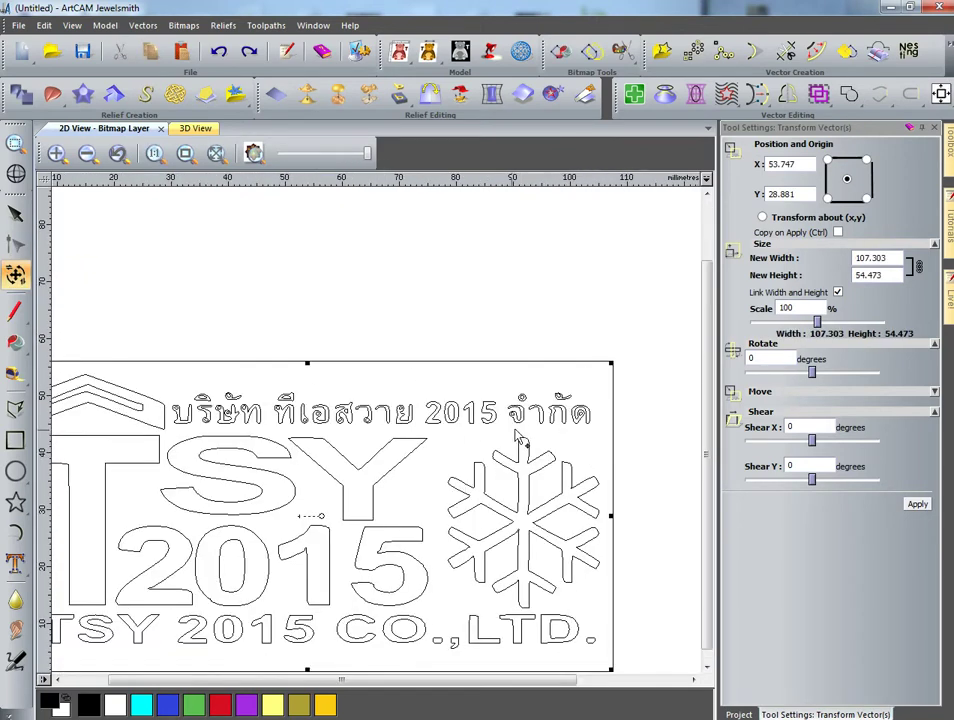
pyautogui.scroll(2, 505, 435)
pyautogui.scroll(-2, 380, 446)
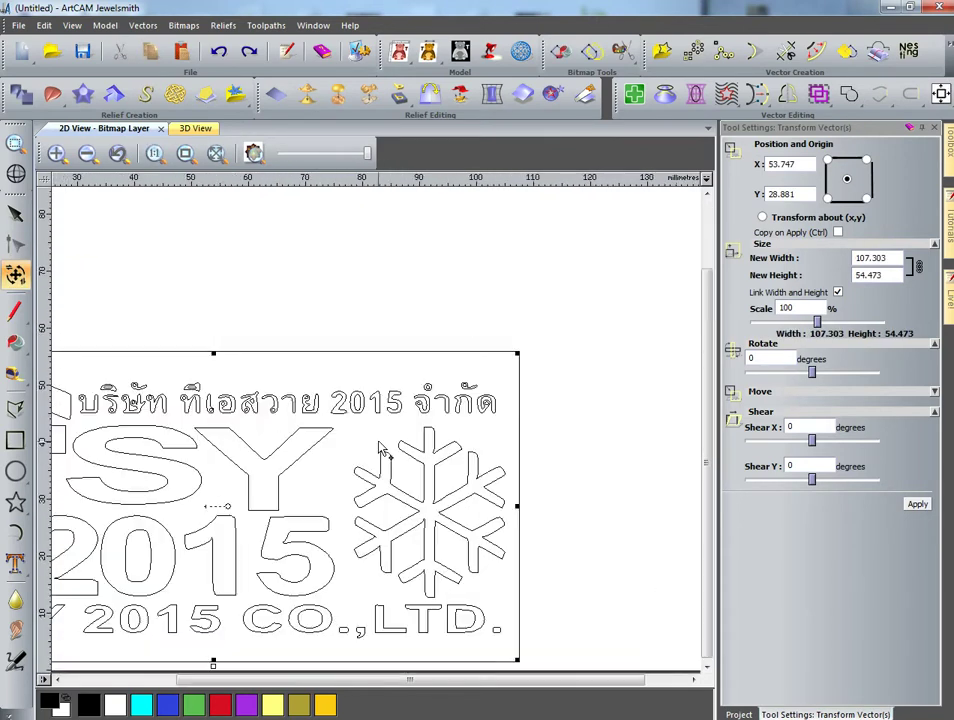
pyautogui.click(356, 337)
pyautogui.scroll(-2, 280, 393)
pyautogui.scroll(2, 270, 412)
pyautogui.click(264, 472)
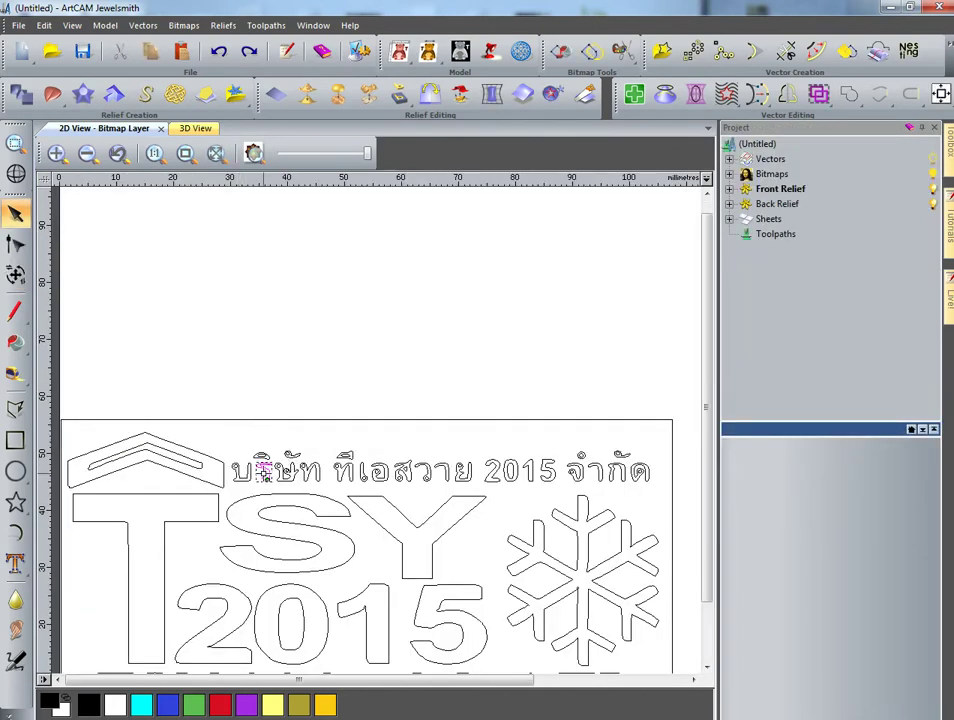
pyautogui.scroll(2, 309, 466)
pyautogui.scroll(-2, 420, 451)
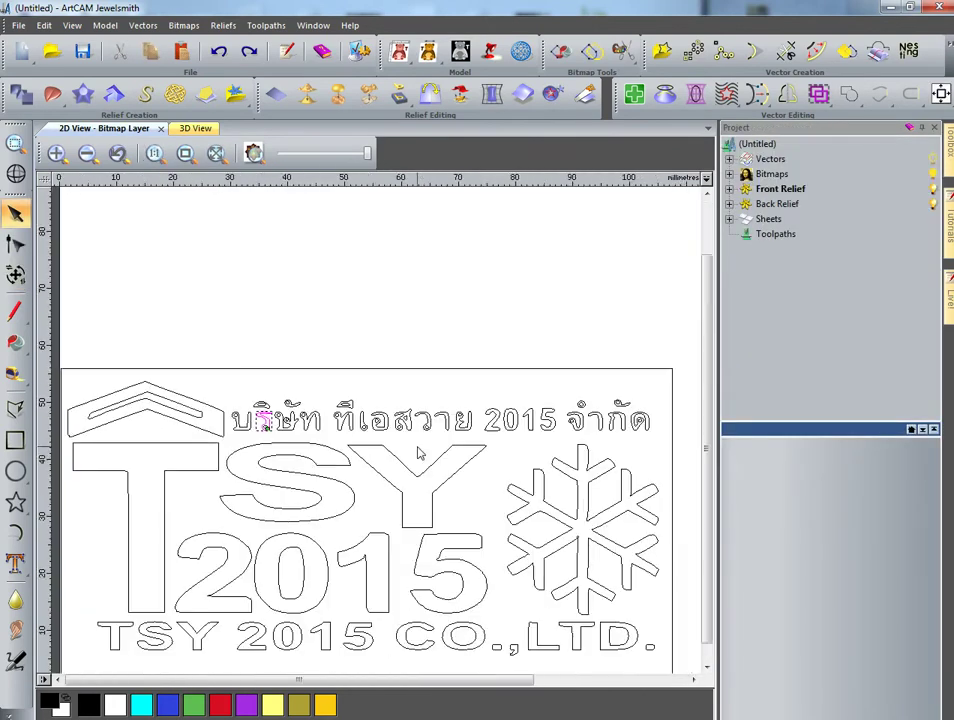
# Start a 26-point text entry over the logo's Thai company name and test a Thai character in TH Sarabun New 1.
pyautogui.click(17, 535)
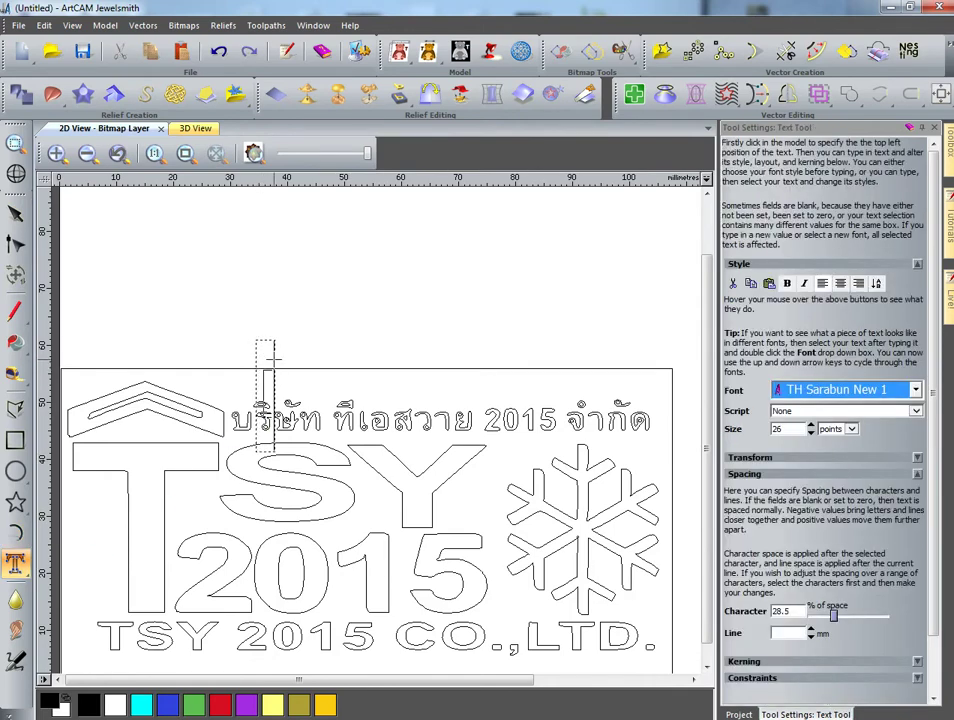
pyautogui.write('บ')
pyautogui.press('BackSpace')
# Try the Arial font for the new text with a test character, and clear that character.
pyautogui.click(832, 388)
pyautogui.scroll(1, 822, 450)
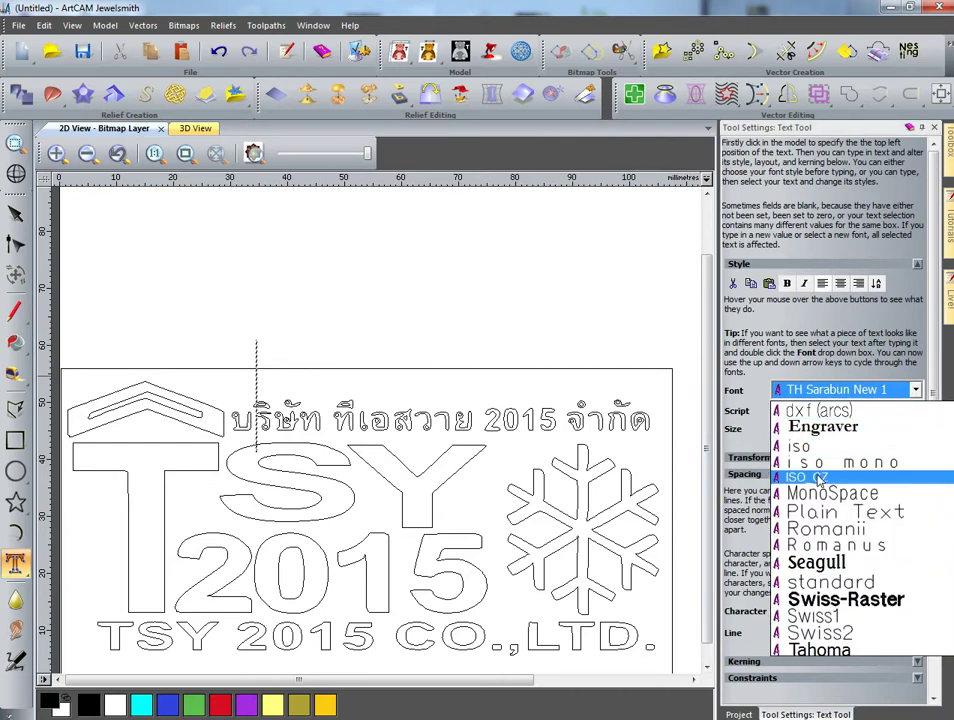
pyautogui.press('a')
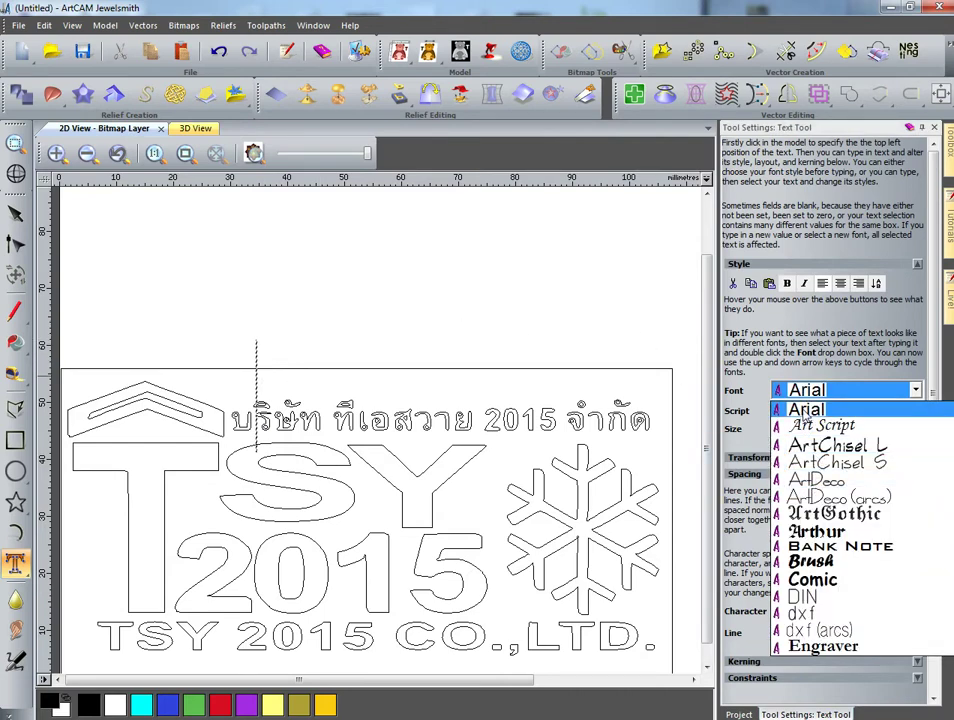
pyautogui.click(805, 409)
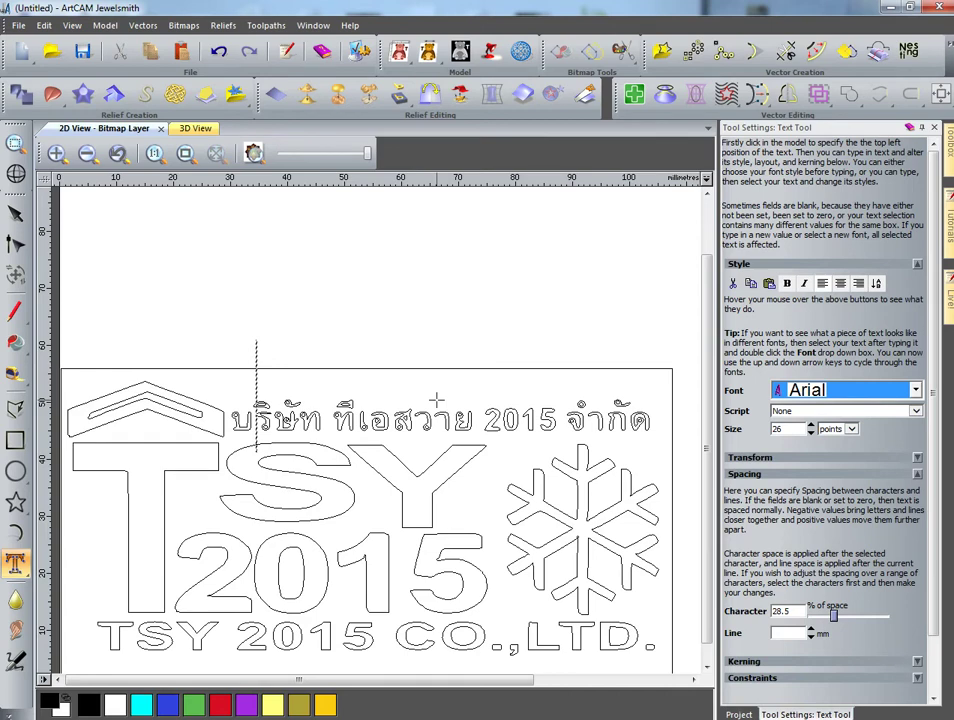
pyautogui.click(288, 386)
pyautogui.hotkey('shift', 'Right')
pyautogui.press('Left')
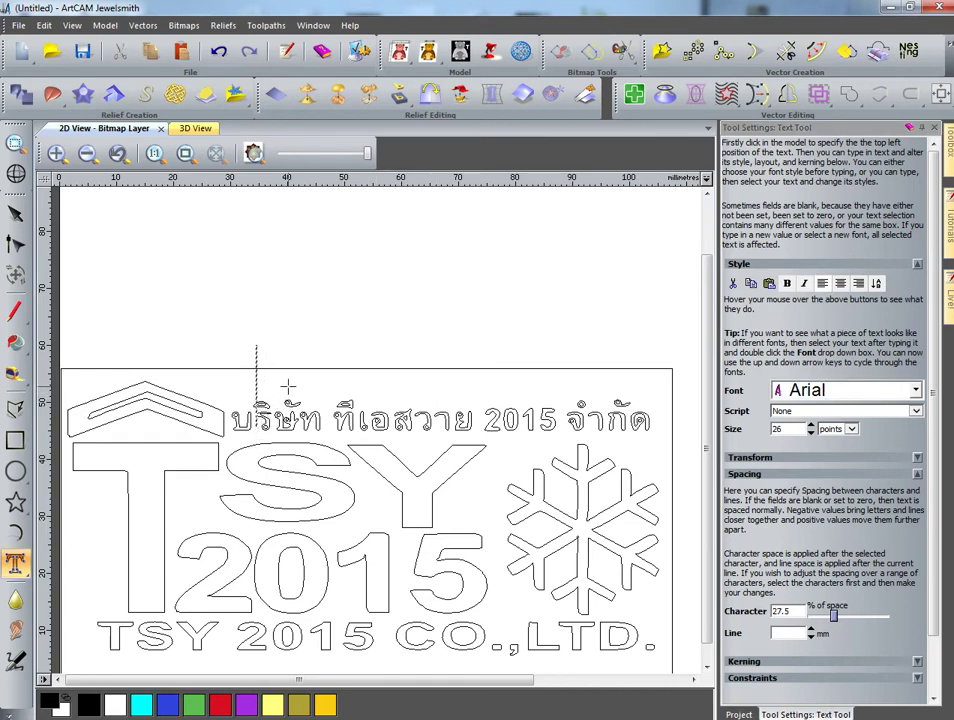
pyautogui.press('BackSpace')
# Set the font of the new text to Angsana New.
pyautogui.click(856, 400)
pyautogui.scroll(-5, 862, 513)
pyautogui.scroll(5, 862, 513)
pyautogui.scroll(-6, 862, 515)
pyautogui.scroll(-12, 862, 515)
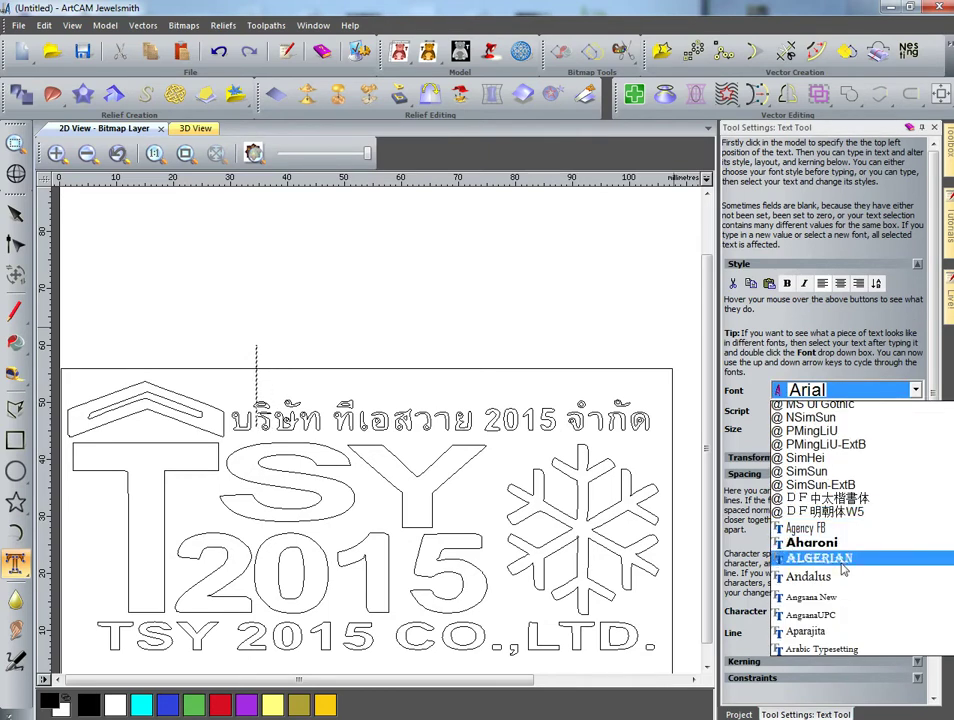
pyautogui.click(846, 599)
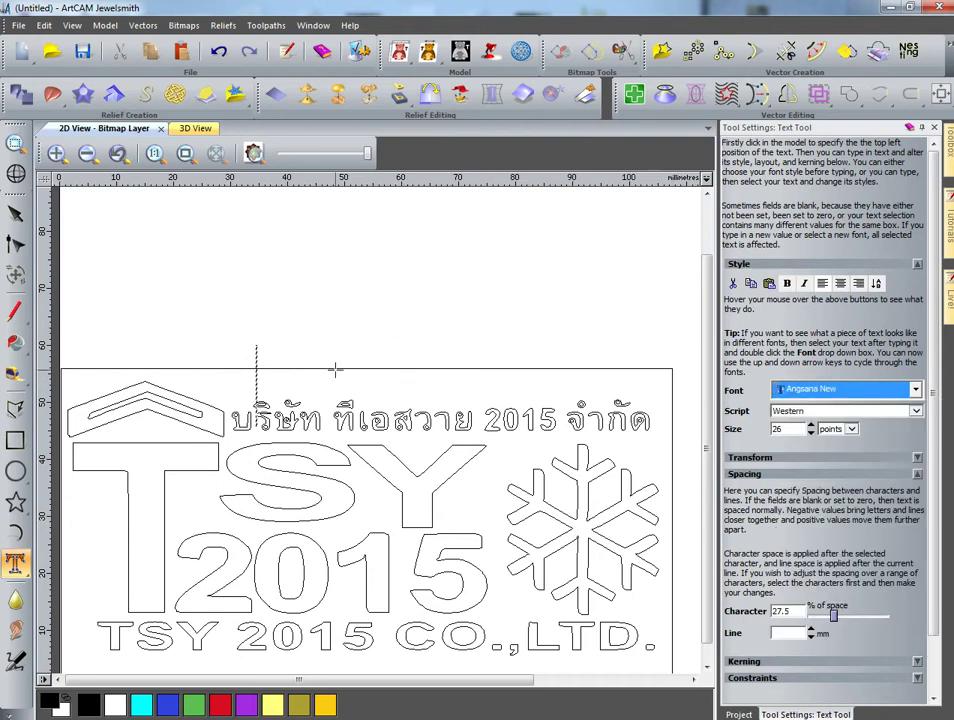
# Enter the Thai company name "บริษัท ทีเอสวาย 2015 จำกัด" as the new text and finish the text entry.
pyautogui.write('ป')
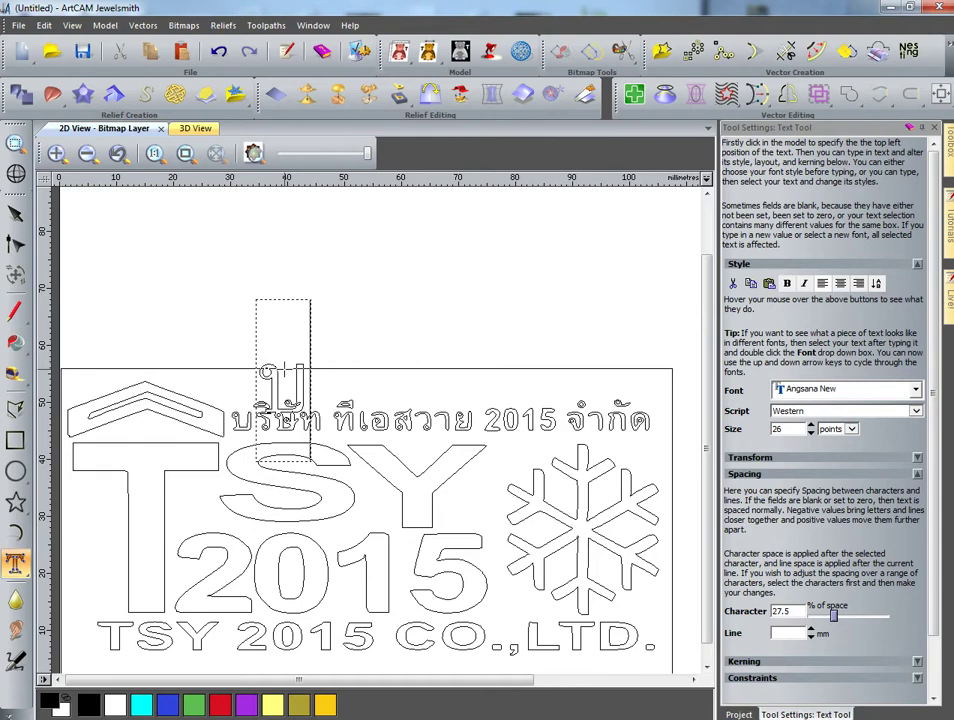
pyautogui.write('ริษัท ที')
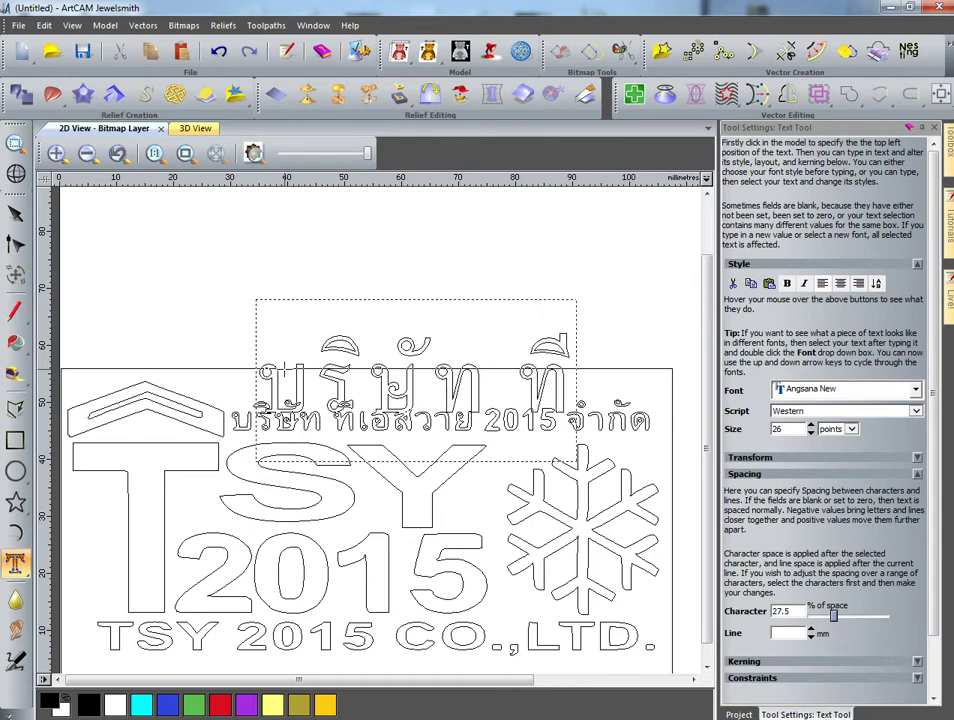
pyautogui.write('เอส')
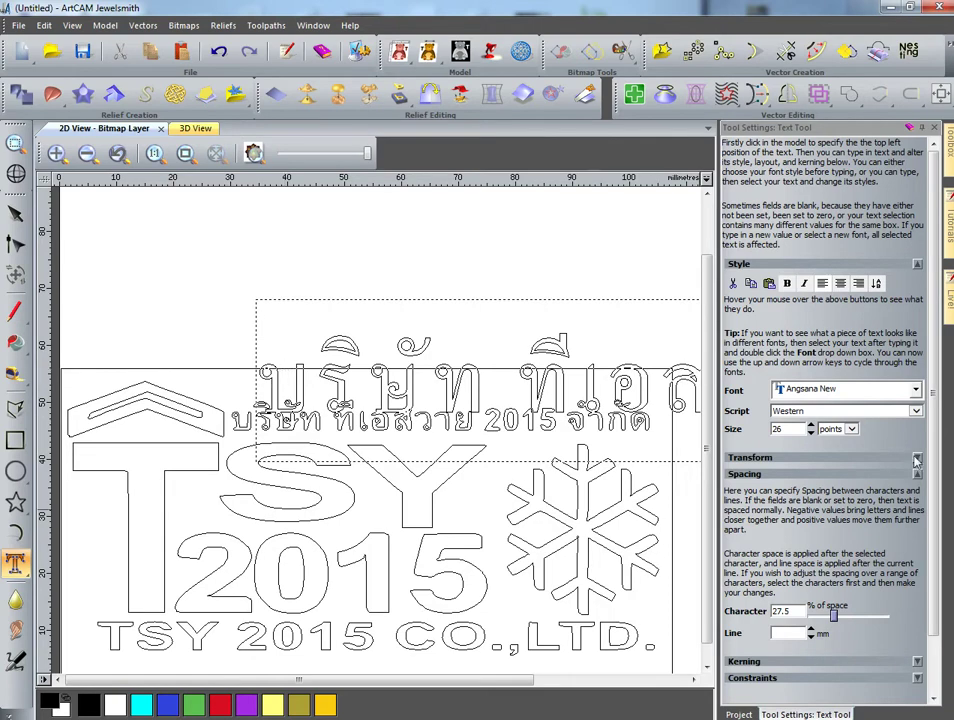
pyautogui.moveTo(932, 458); pyautogui.dragTo(932, 518)
pyautogui.click(877, 681)
pyautogui.scroll(-1, 628, 530)
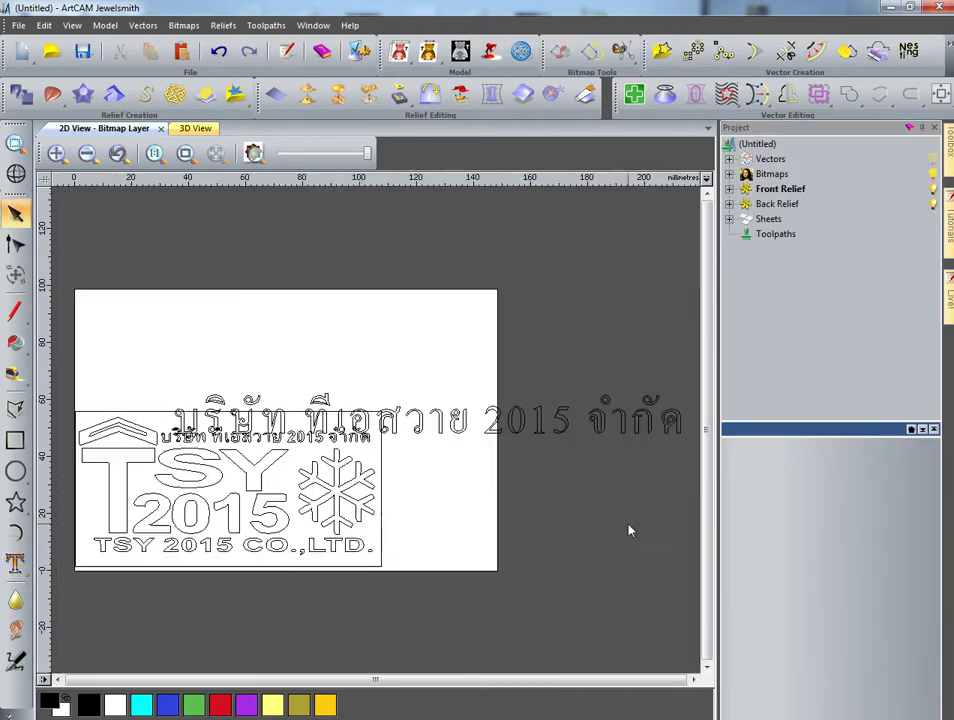
# Shrink the new Thai text to about 64.3 mm wide and 7.9 mm high and place it above the logo.
pyautogui.click(492, 425)
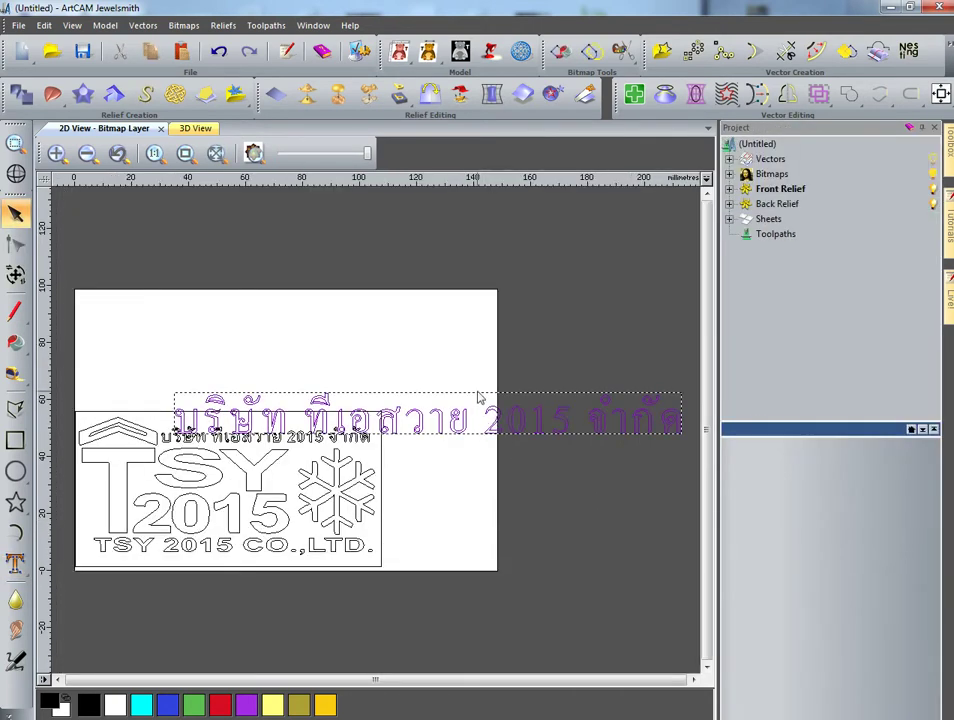
pyautogui.click(22, 275)
pyautogui.moveTo(680, 392); pyautogui.dragTo(358, 412)
pyautogui.moveTo(292, 420); pyautogui.dragTo(296, 387)
pyautogui.scroll(1, 229, 434)
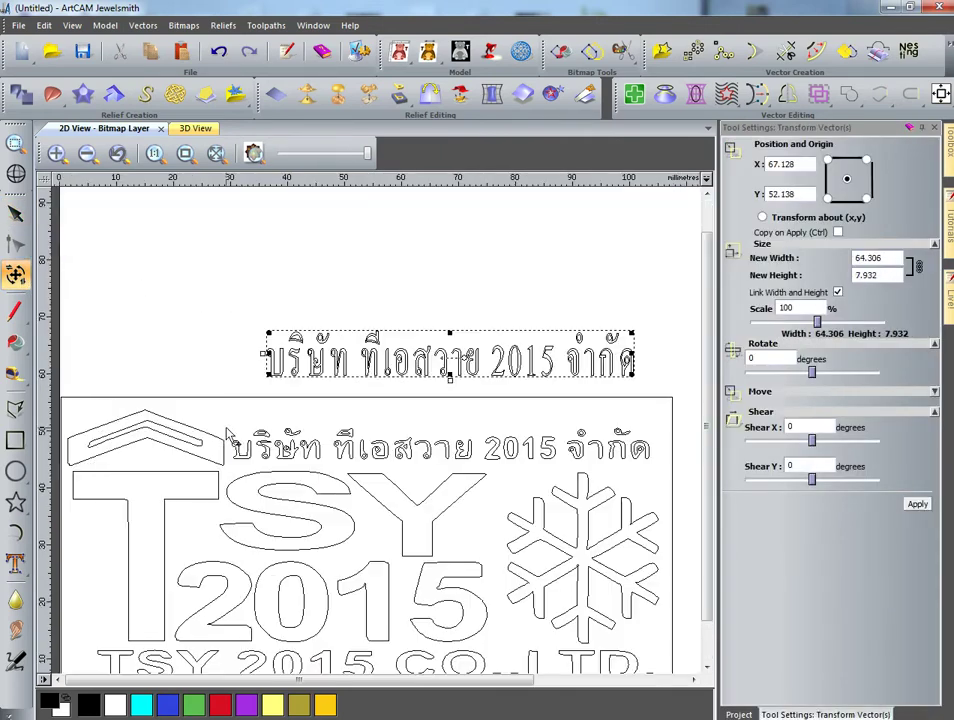
# Fit the new Thai text over the traced Thai company name at about 73.6 mm wide and 5.7 mm high.
pyautogui.moveTo(388, 372); pyautogui.dragTo(354, 456)
pyautogui.moveTo(598, 435); pyautogui.dragTo(655, 447)
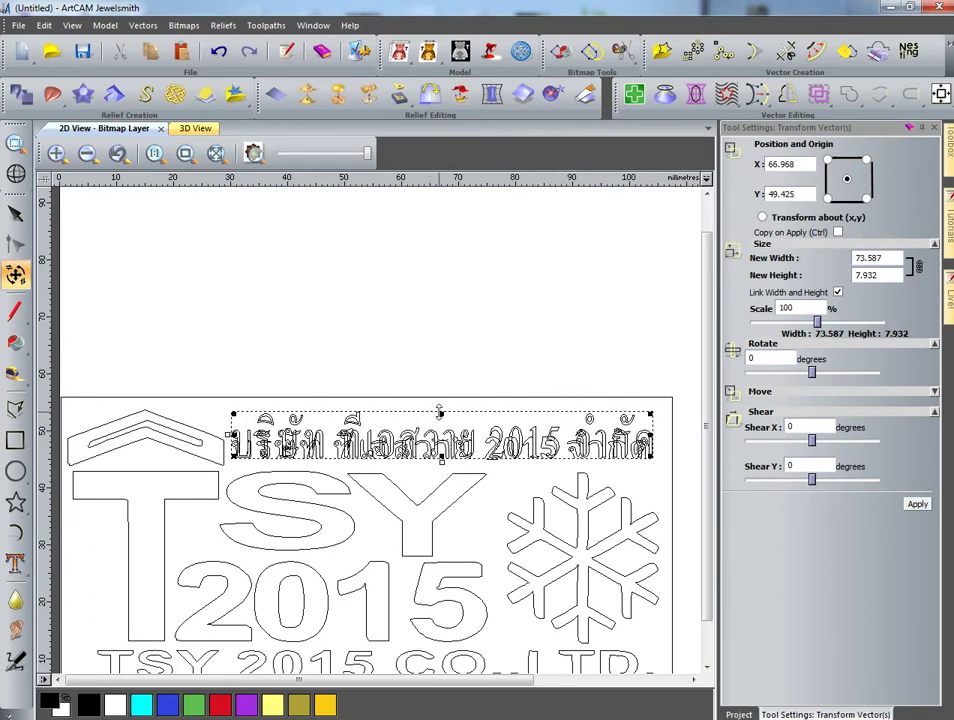
pyautogui.moveTo(441, 411)
pyautogui.mouseDown()
pyautogui.moveTo(441, 435)
pyautogui.moveTo(441, 425)
pyautogui.mouseUp()
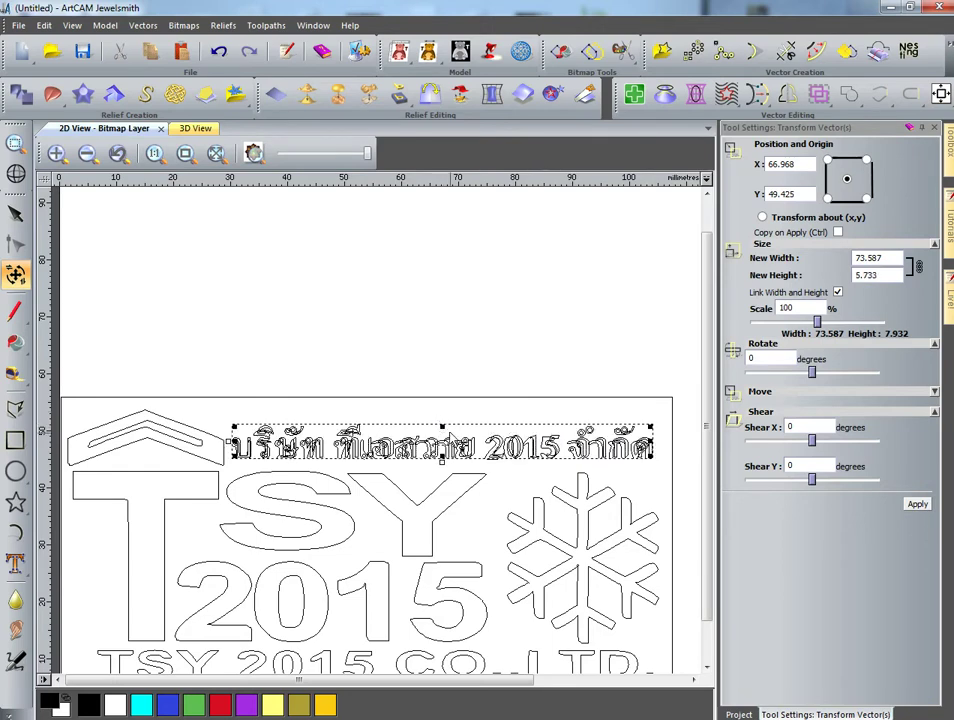
pyautogui.press('Escape')
# Nudge the new Thai text upward until it is clear of the traced Thai company name beneath it.
pyautogui.press('Up')
pyautogui.press('Up')
pyautogui.press('Up')
pyautogui.press('Up')
pyautogui.press('Up')
pyautogui.press('Up')
pyautogui.press('Up')
pyautogui.press('Up')
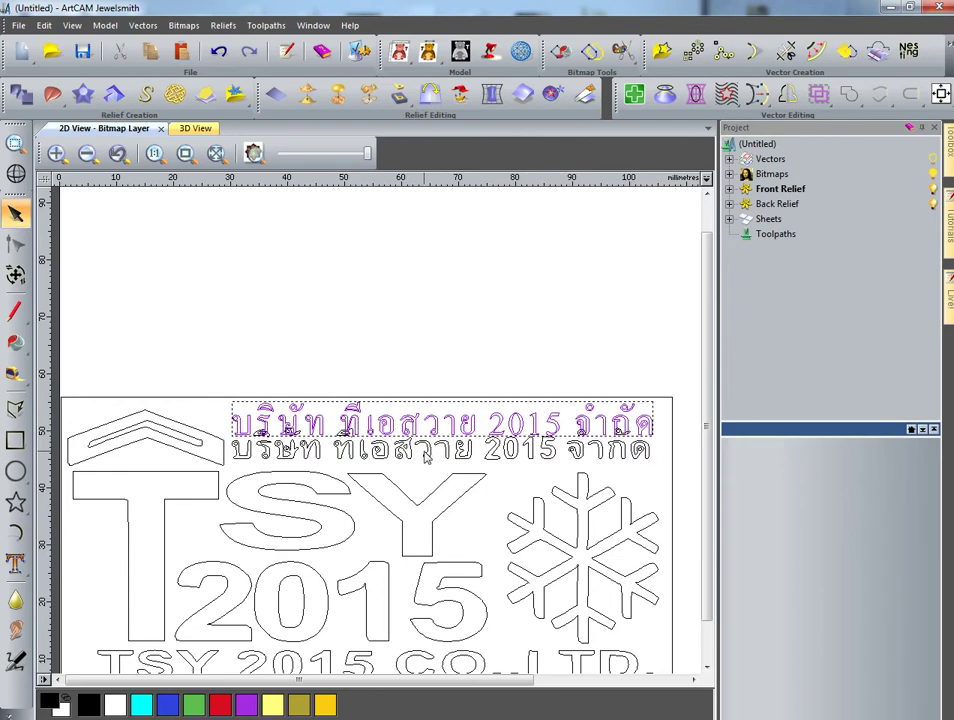
pyautogui.click(428, 450)
pyautogui.click(423, 324)
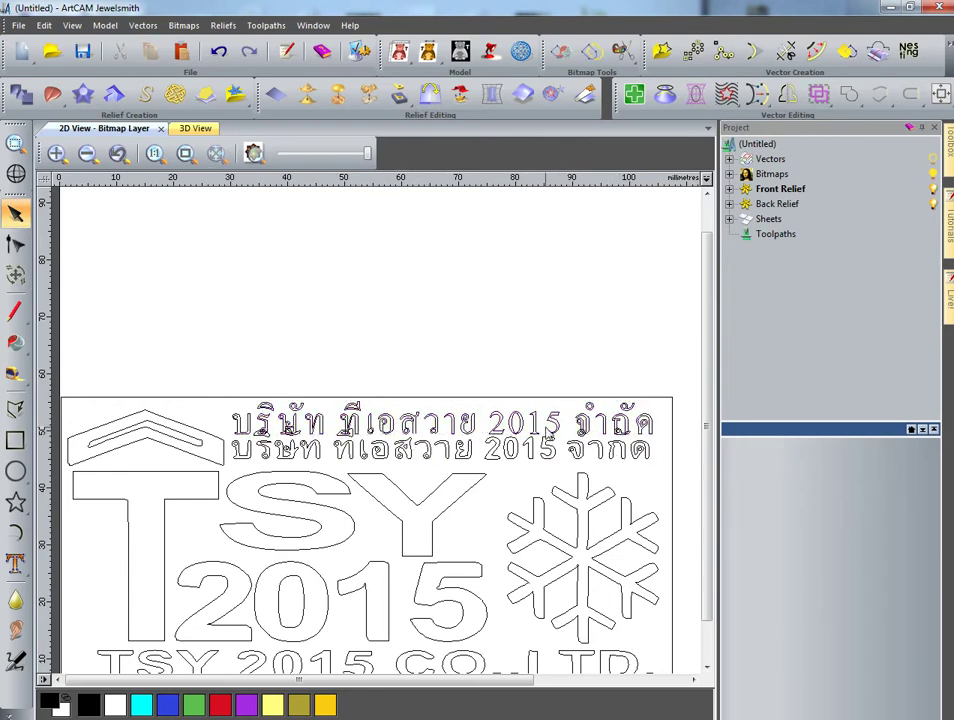
pyautogui.doubleClick(550, 431)
pyautogui.click(572, 500)
pyautogui.press('Up')
pyautogui.press('Up')
pyautogui.press('Up')
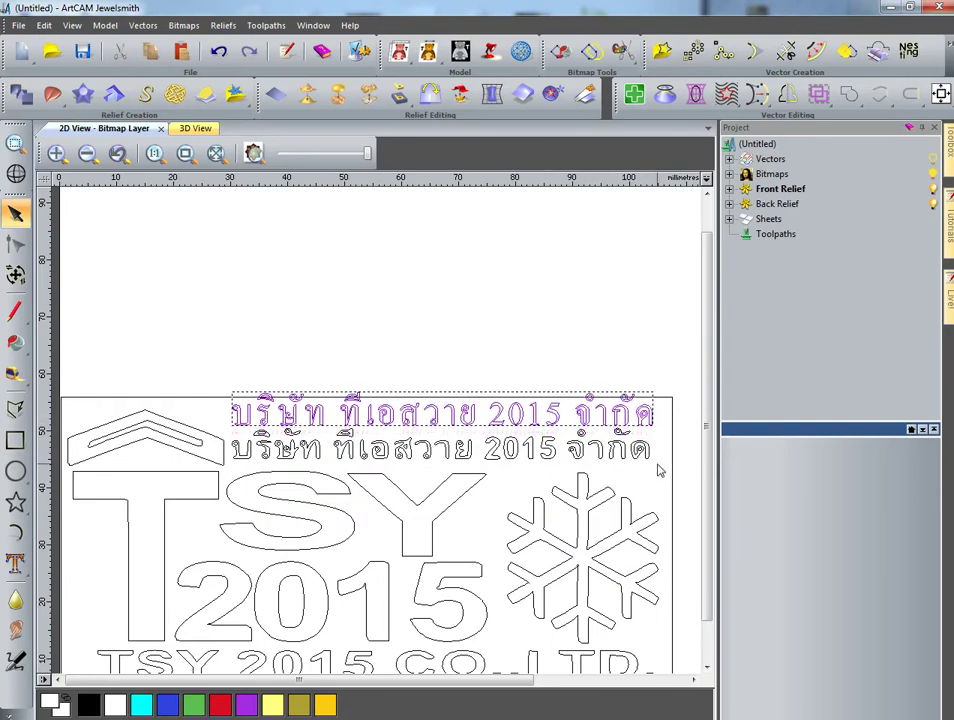
# Delete the traced outlines of the old Thai company name, including any leftover pieces.
pyautogui.moveTo(657, 470); pyautogui.dragTo(245, 428)
pyautogui.press('Delete')
pyautogui.click(248, 451)
pyautogui.press('Delete')
pyautogui.moveTo(231, 432); pyautogui.dragTo(251, 456)
# Move the new Thai text down into the place of the deleted company name in the logo.
pyautogui.moveTo(209, 373); pyautogui.dragTo(681, 432)
pyautogui.moveTo(557, 400); pyautogui.dragTo(557, 451)
pyautogui.click(478, 346)
pyautogui.scroll(-1, 426, 503)
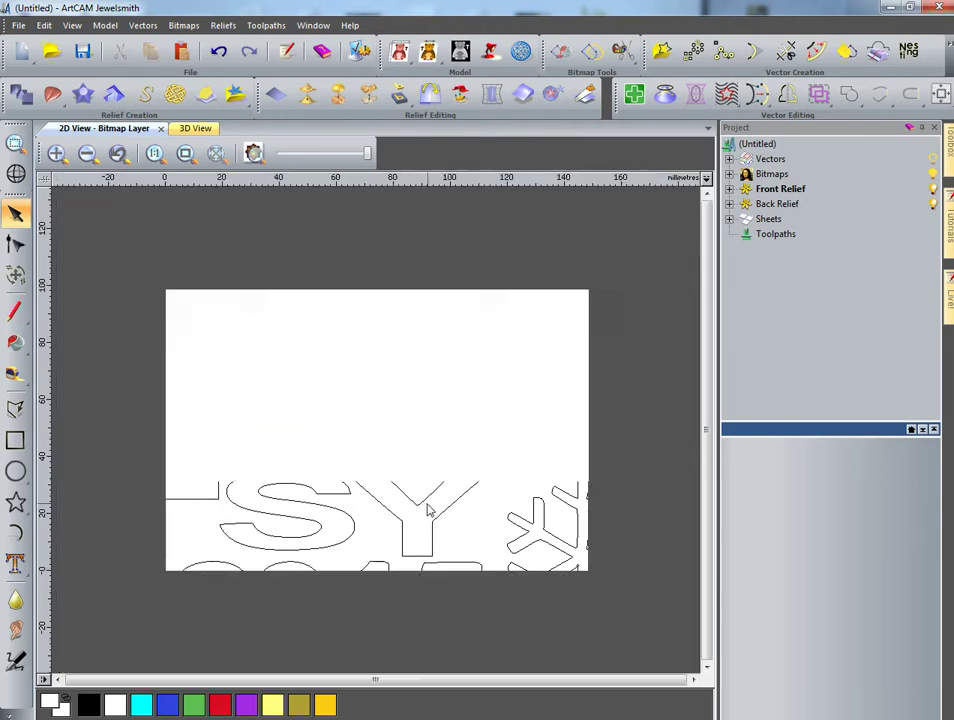
pyautogui.scroll(1, 436, 500)
pyautogui.scroll(-2, 403, 512)
pyautogui.scroll(2, 278, 484)
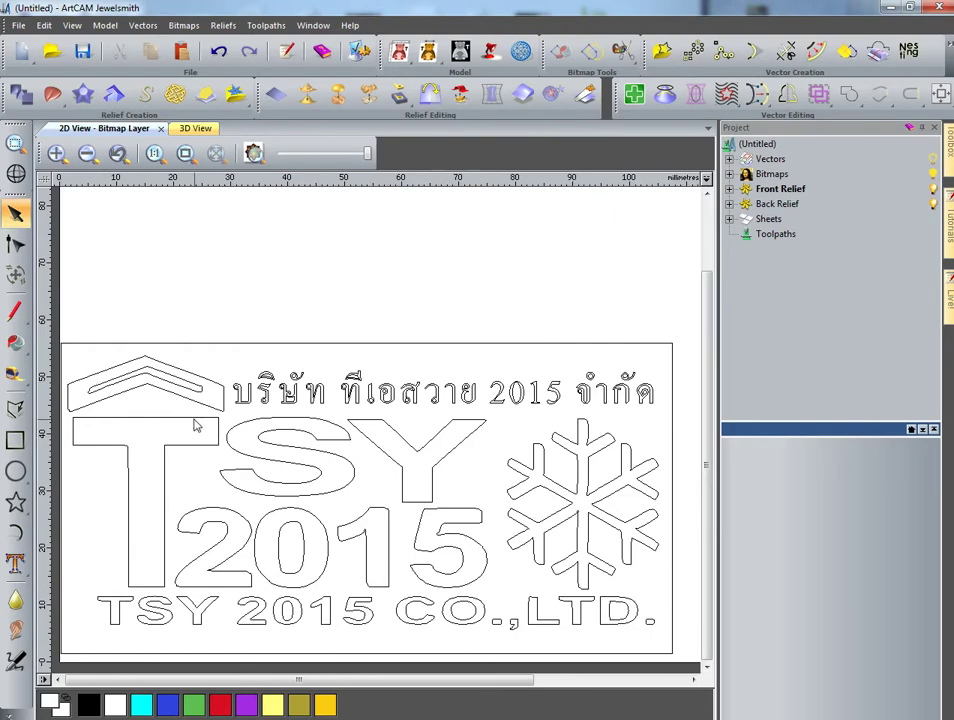
pyautogui.scroll(-2, 253, 450)
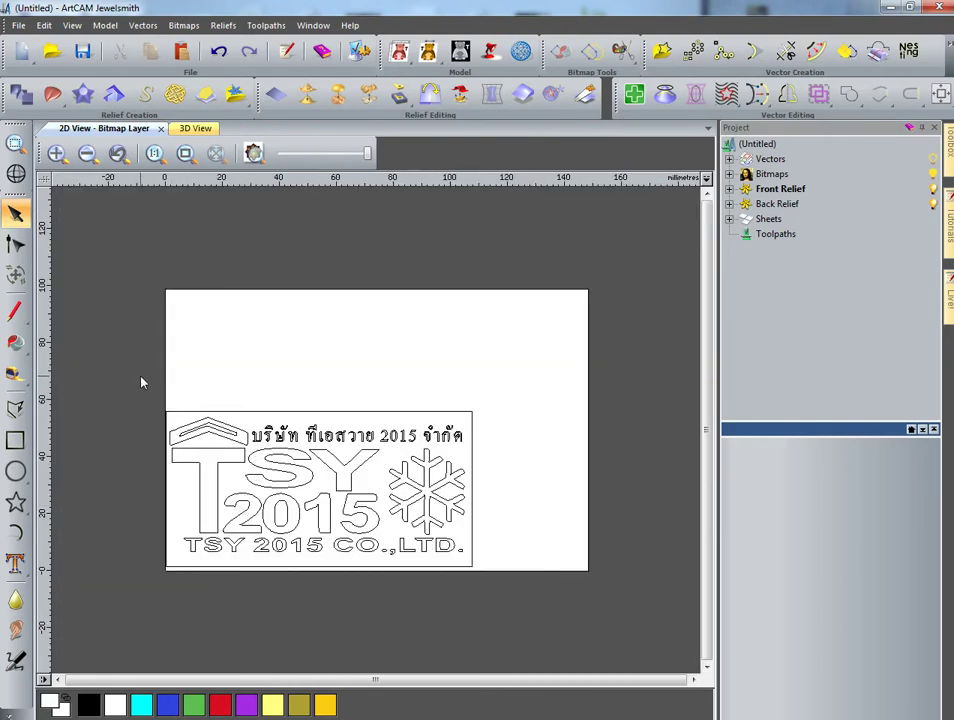
pyautogui.click(266, 25)
pyautogui.moveTo(336, 84)
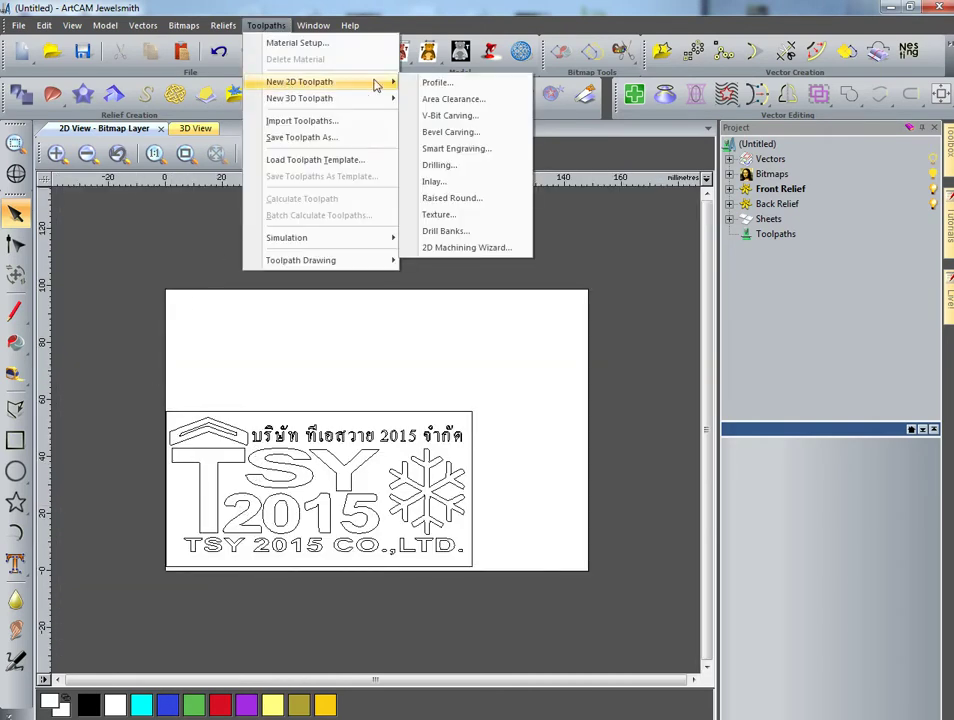
pyautogui.click(450, 83)
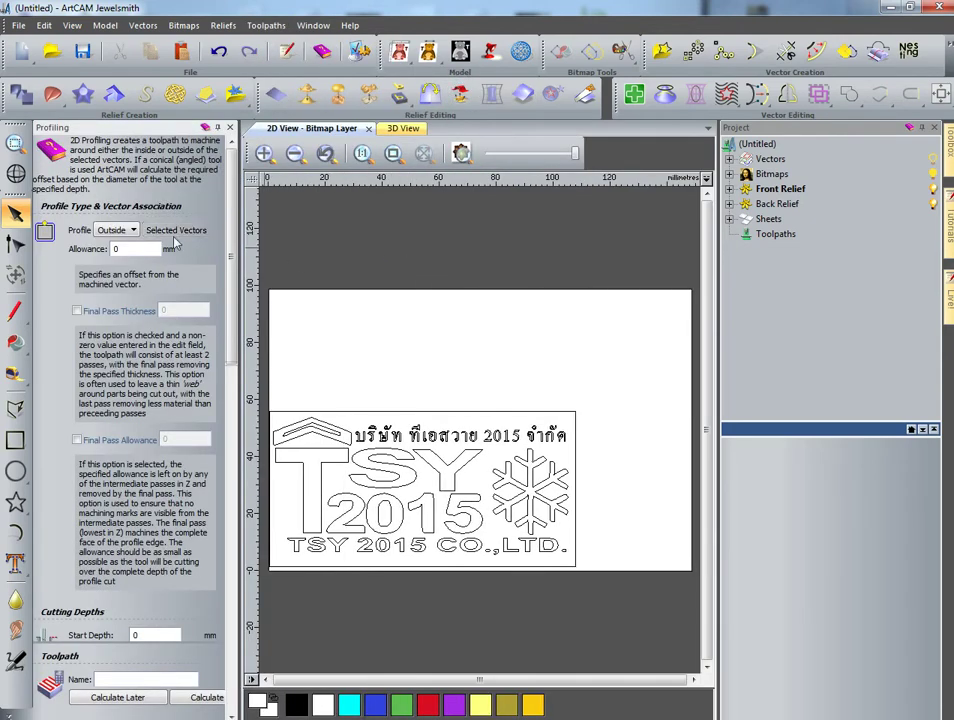
pyautogui.click(113, 230)
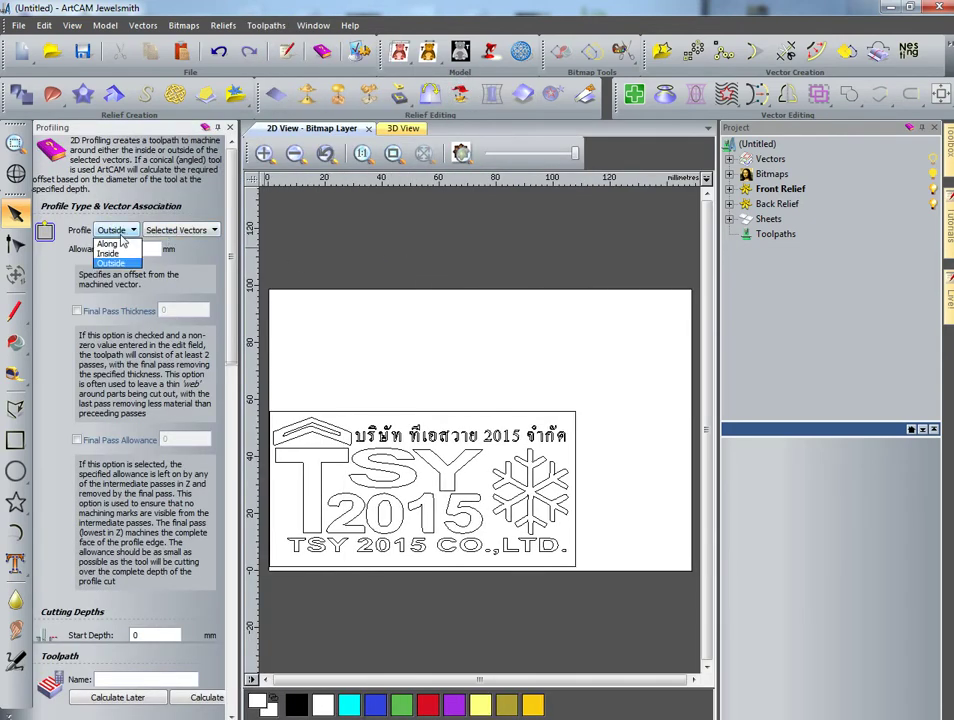
# Start a 2D Area Clearance toolpath with a finish depth of 1.
pyautogui.click(266, 25)
pyautogui.moveTo(390, 83)
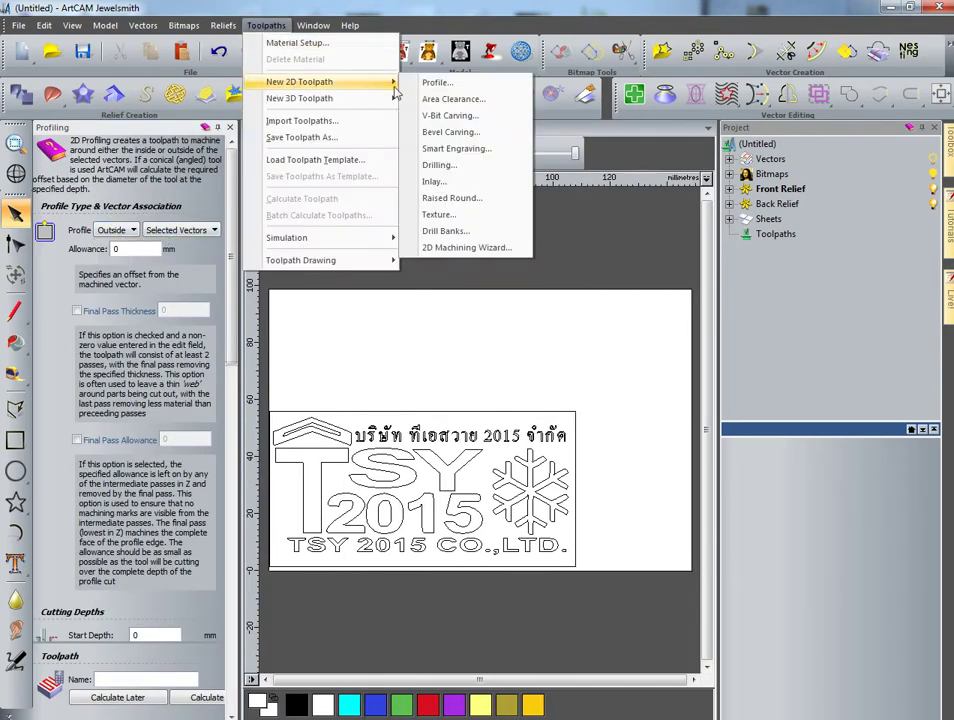
pyautogui.click(455, 100)
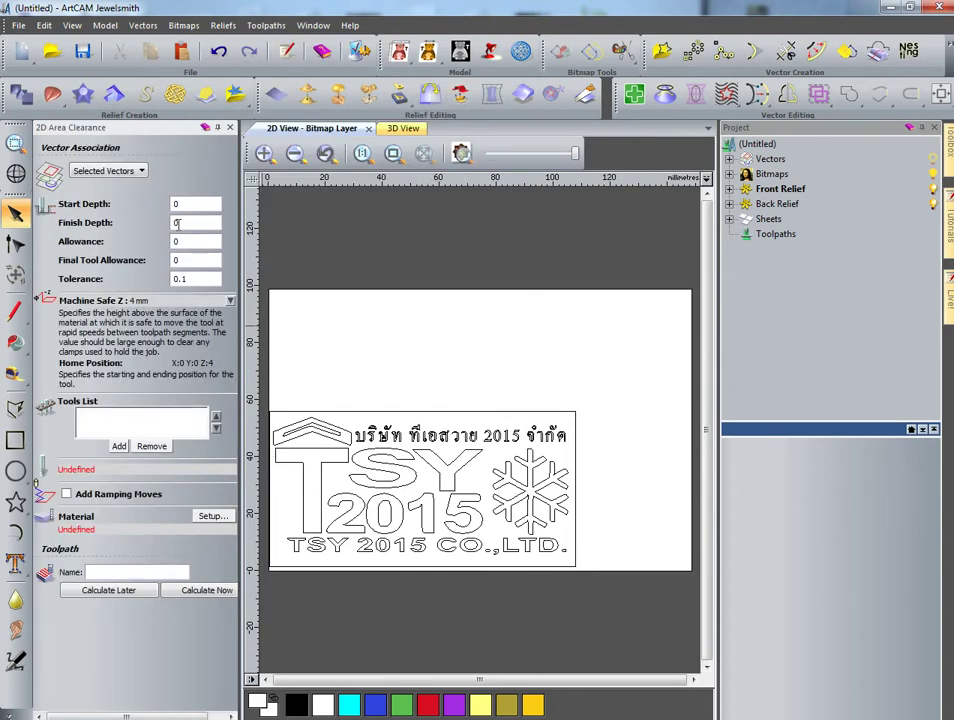
# Add the 1.5mm slot drill to the toolpath with stepdown 1 mm, feed rate 800 mm/sec and plunge rate 500 mm/sec.
pyautogui.click(119, 447)
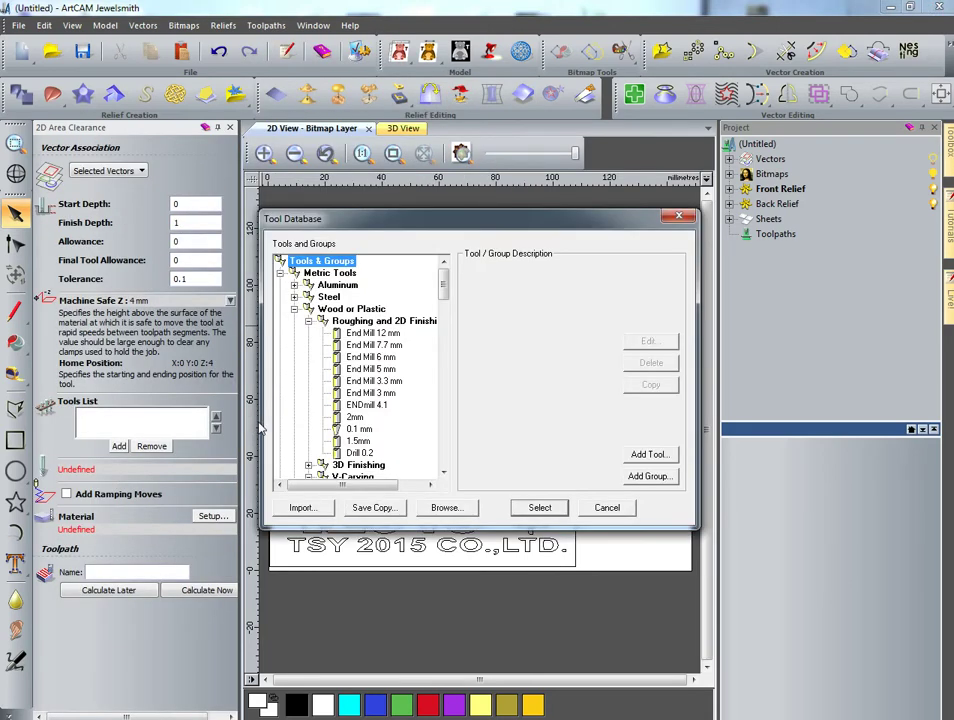
pyautogui.click(362, 442)
pyautogui.click(645, 342)
pyautogui.click(668, 271)
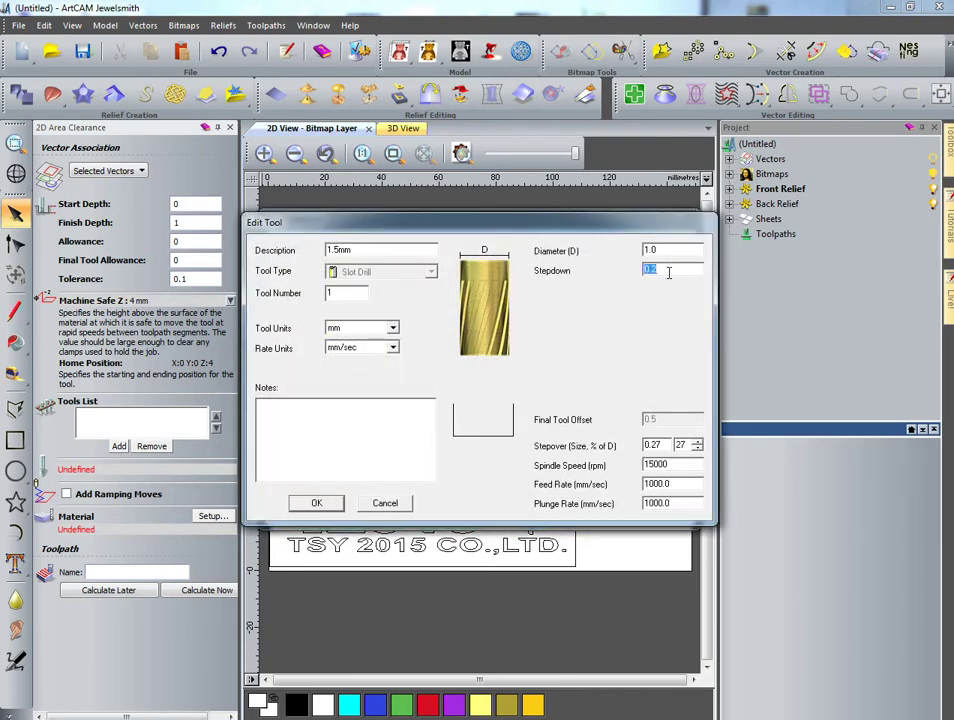
pyautogui.click(669, 465)
pyautogui.click(316, 504)
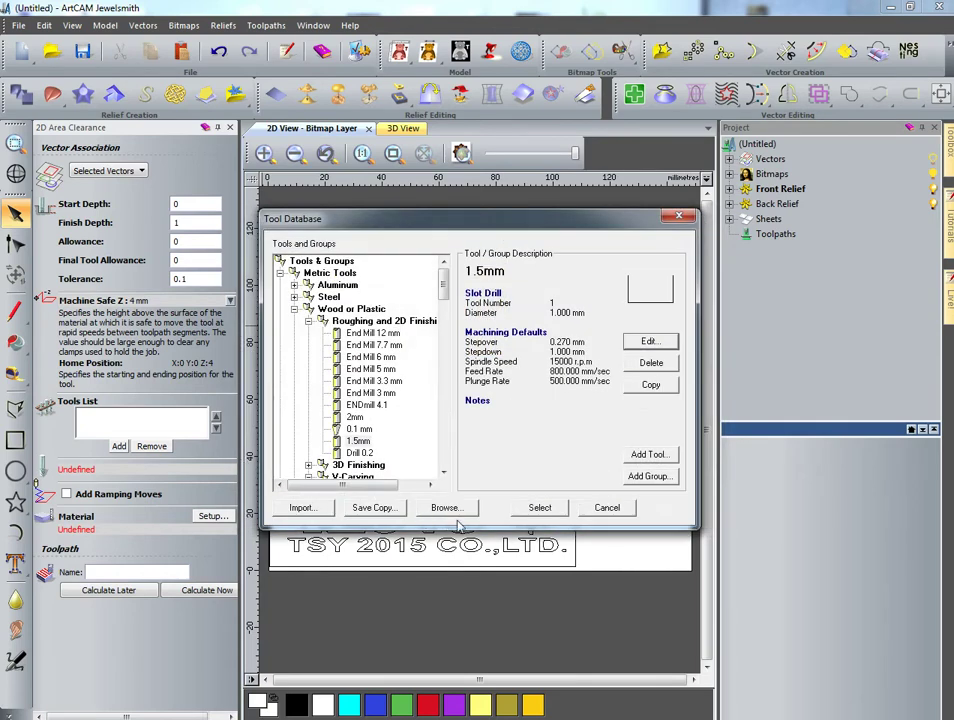
pyautogui.click(539, 507)
# Name the toolpath ๅ and try to calculate it for the new Thai text.
pyautogui.scroll(-3, 174, 660)
pyautogui.click(174, 680)
pyautogui.write('1')
pyautogui.scroll(2, 404, 413)
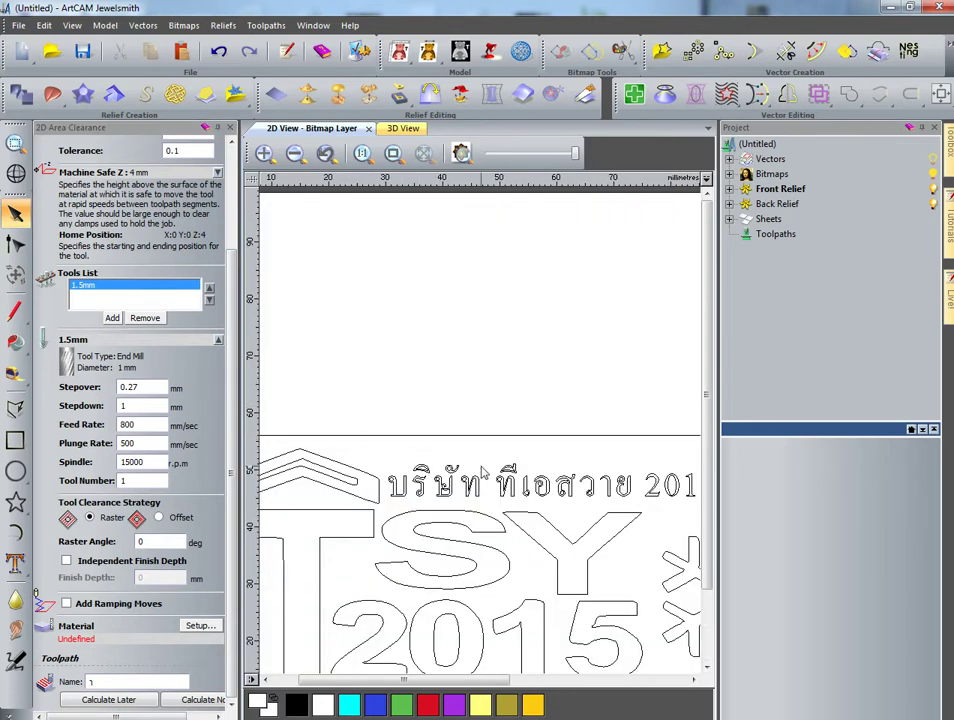
pyautogui.scroll(-2, 362, 394)
pyautogui.moveTo(352, 390); pyautogui.dragTo(595, 453)
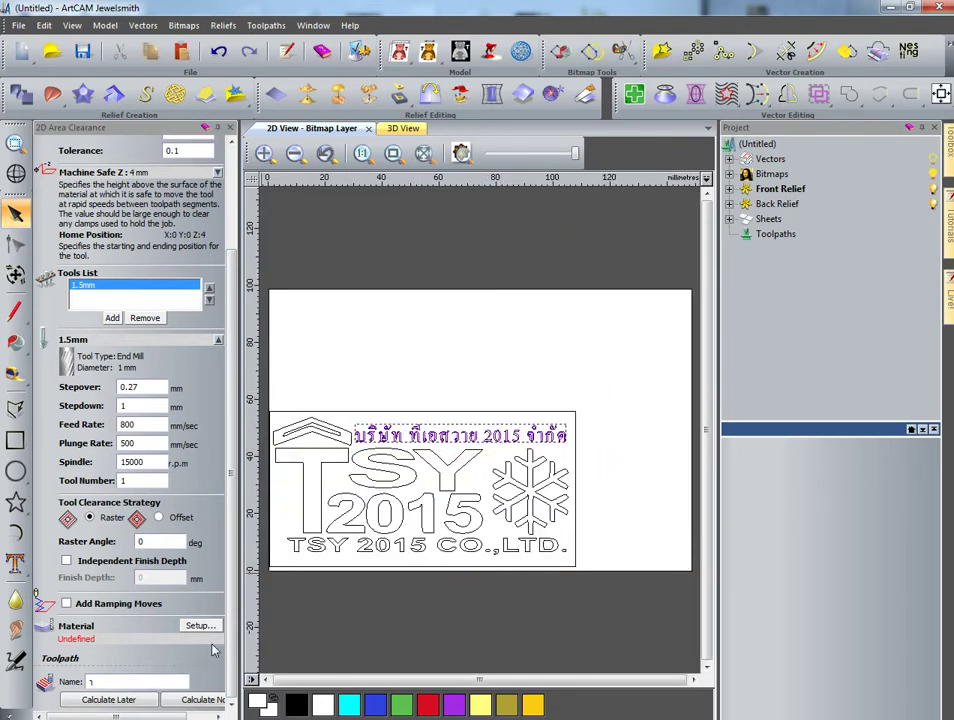
pyautogui.click(198, 699)
pyautogui.click(565, 411)
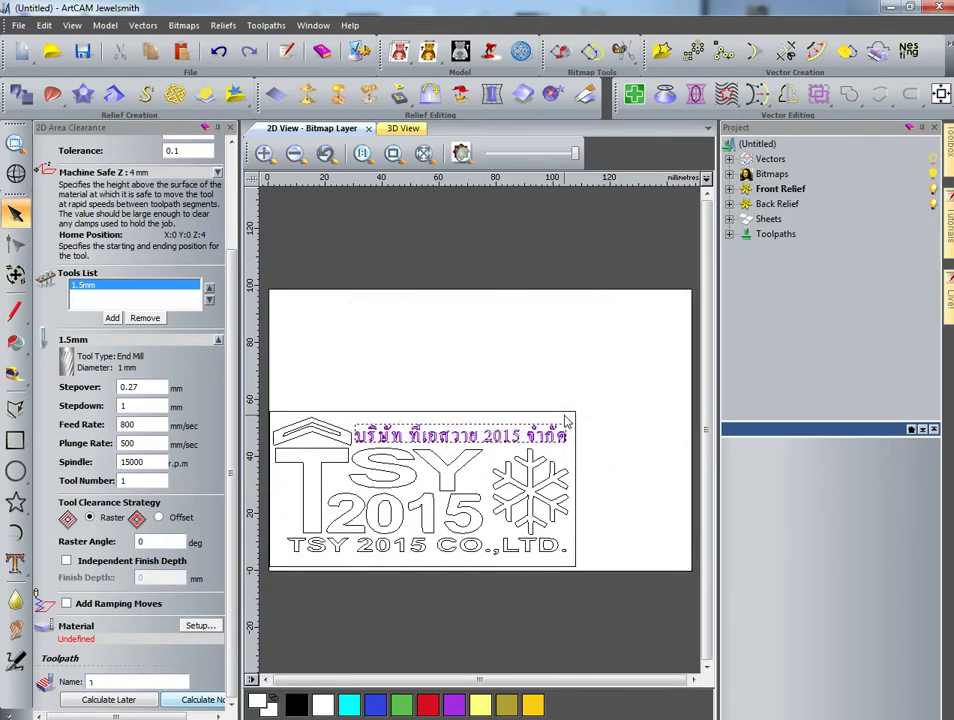
# Reselect the Thai text by its 2015 characters and retry the area clearance calculation with the 1.5mm tool.
pyautogui.scroll(2, 505, 440)
pyautogui.scroll(2, 505, 440)
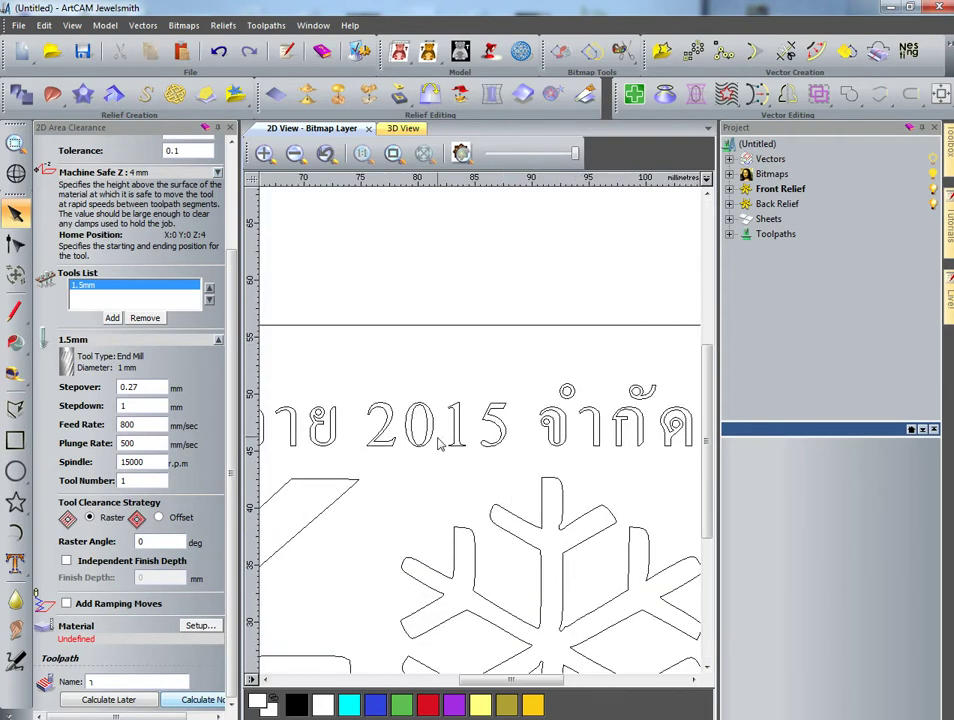
pyautogui.click(432, 439)
pyautogui.click(205, 699)
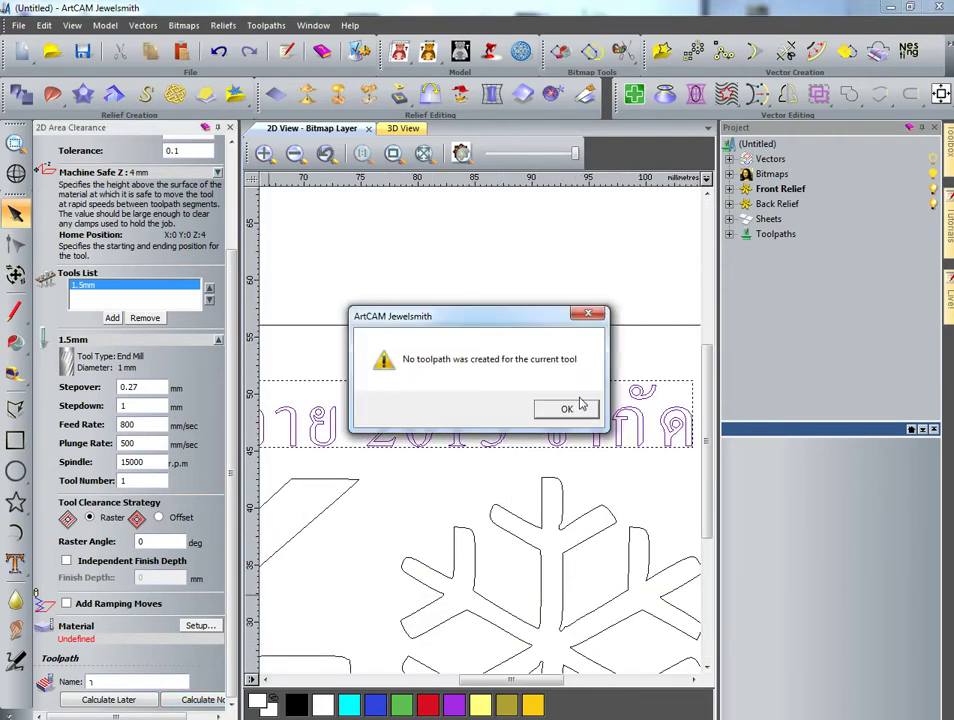
pyautogui.press('Return')
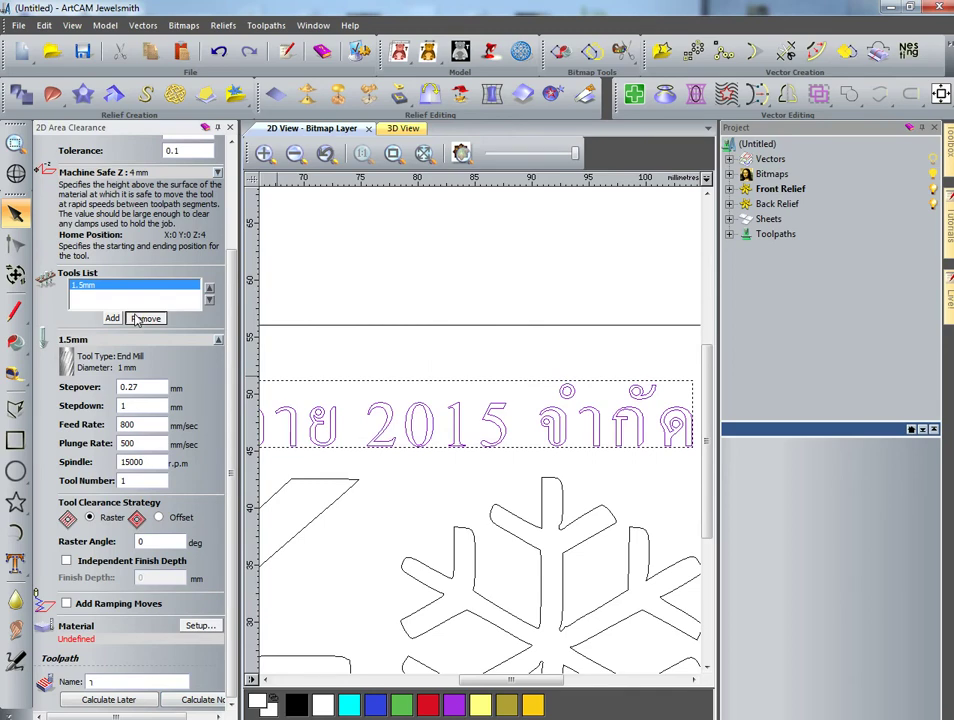
# Replace the 1.5mm tool in the area clearance with the 0.1 mm flat engraving tool after checking its parameters.
pyautogui.click(145, 318)
pyautogui.click(119, 446)
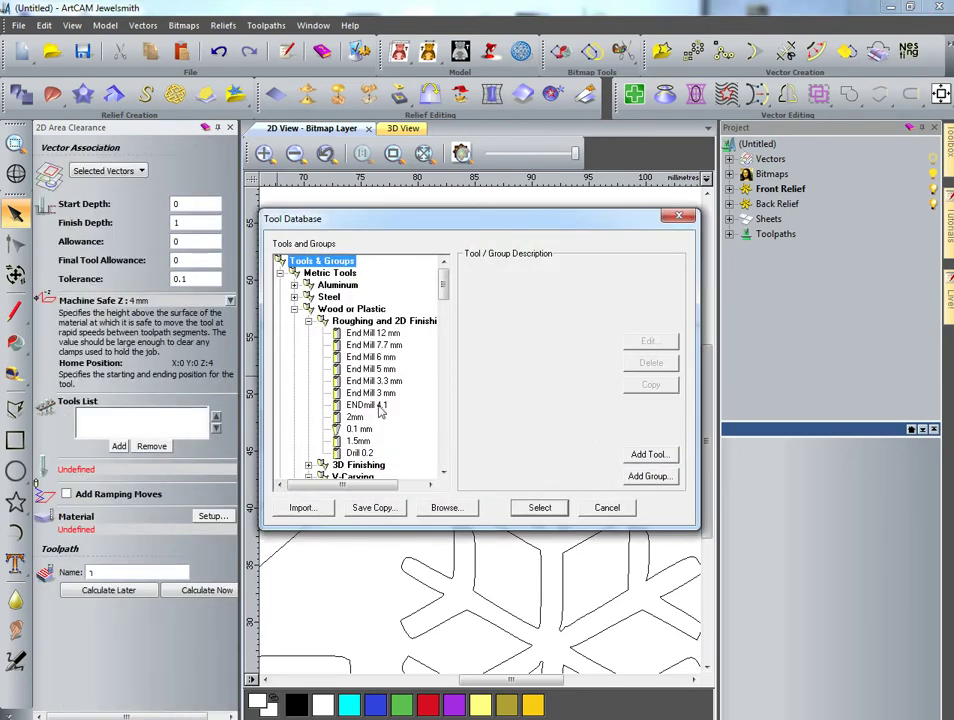
pyautogui.click(359, 428)
pyautogui.click(648, 341)
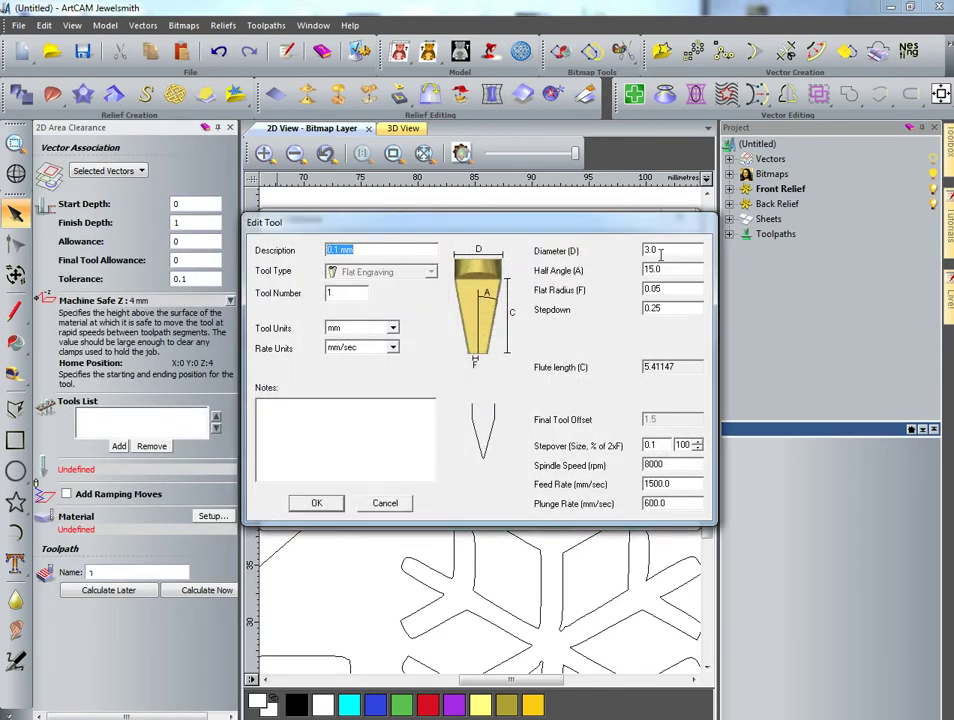
pyautogui.click(669, 289)
pyautogui.click(316, 504)
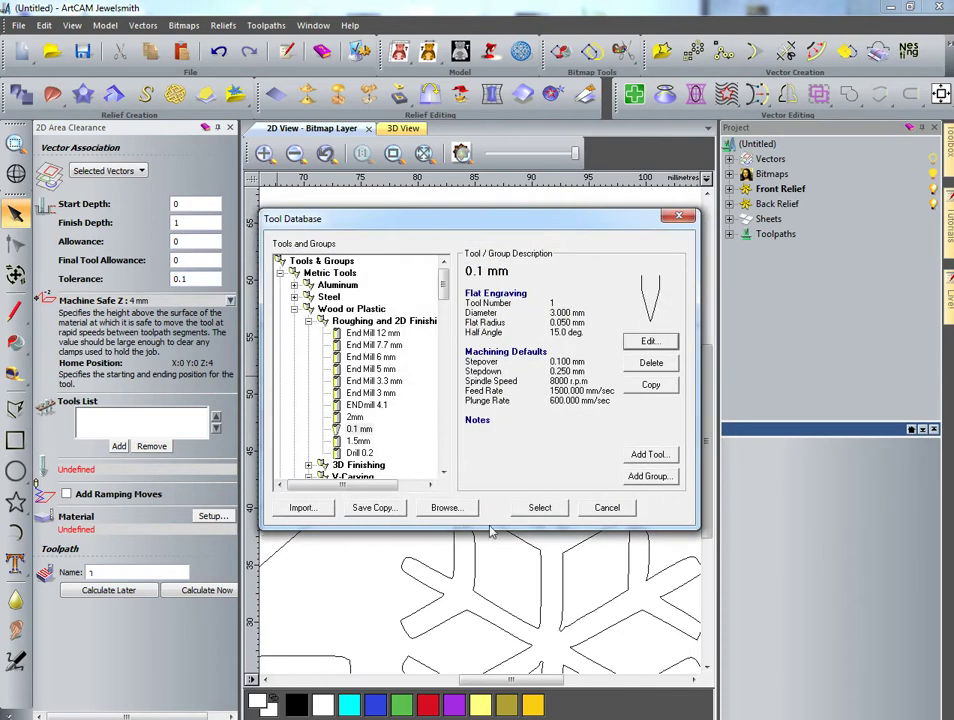
pyautogui.click(539, 507)
# Try to calculate the area clearance toolpath for the Thai text with the 0.1 mm tool.
pyautogui.scroll(-3, 150, 500)
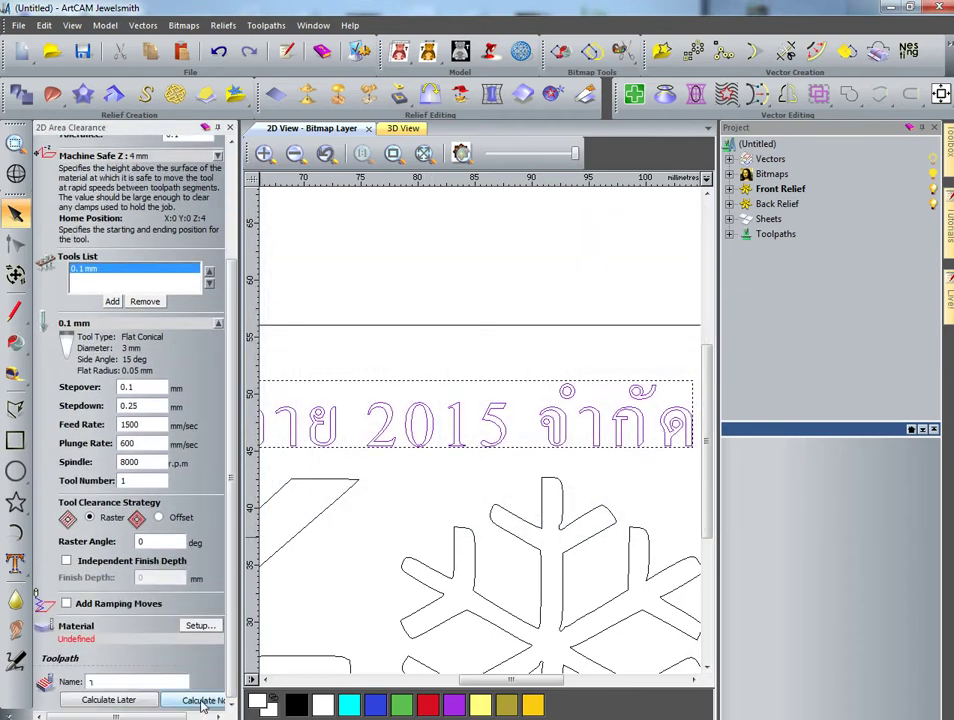
pyautogui.click(203, 701)
pyautogui.click(566, 409)
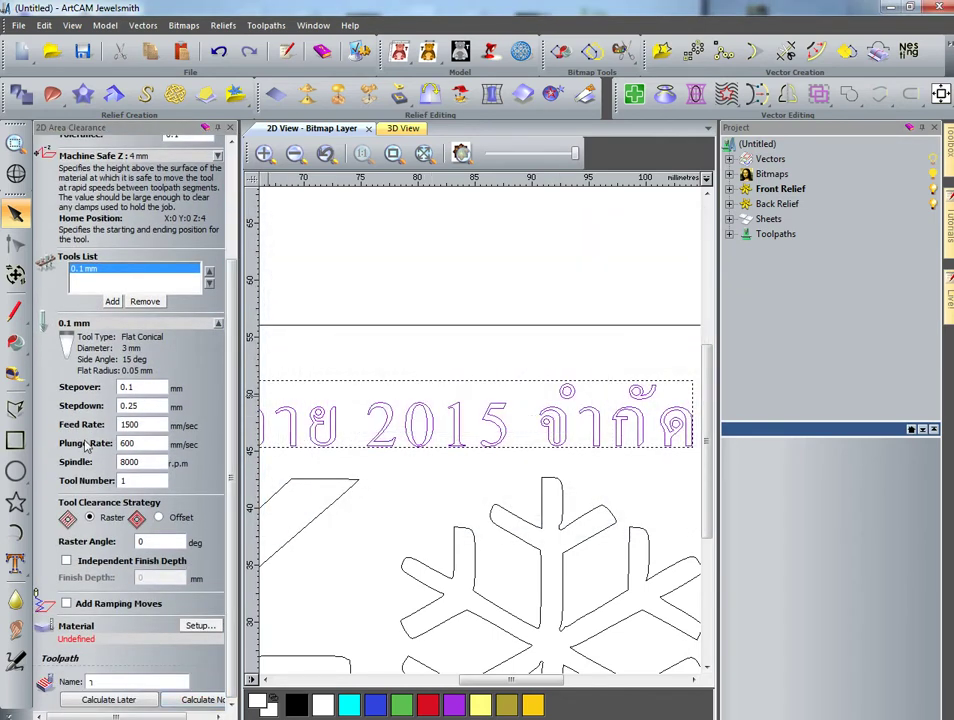
# Draw a small rectangle above the logo's border, centred at about X 80.8, Y 60.8.
pyautogui.click(15, 440)
pyautogui.moveTo(379, 254); pyautogui.dragTo(476, 288)
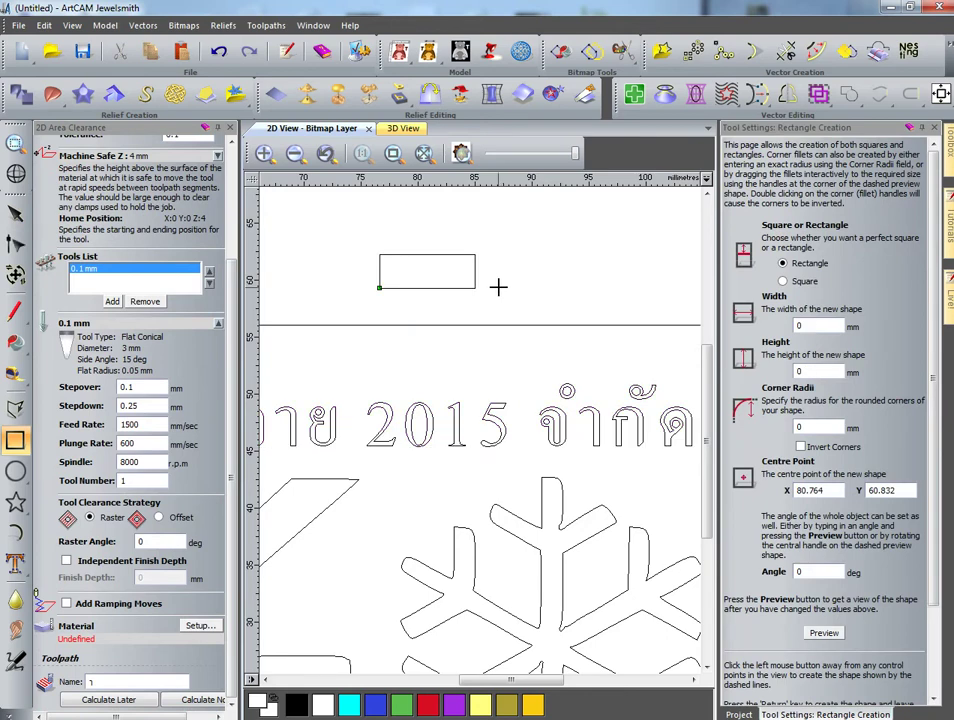
pyautogui.press('Return')
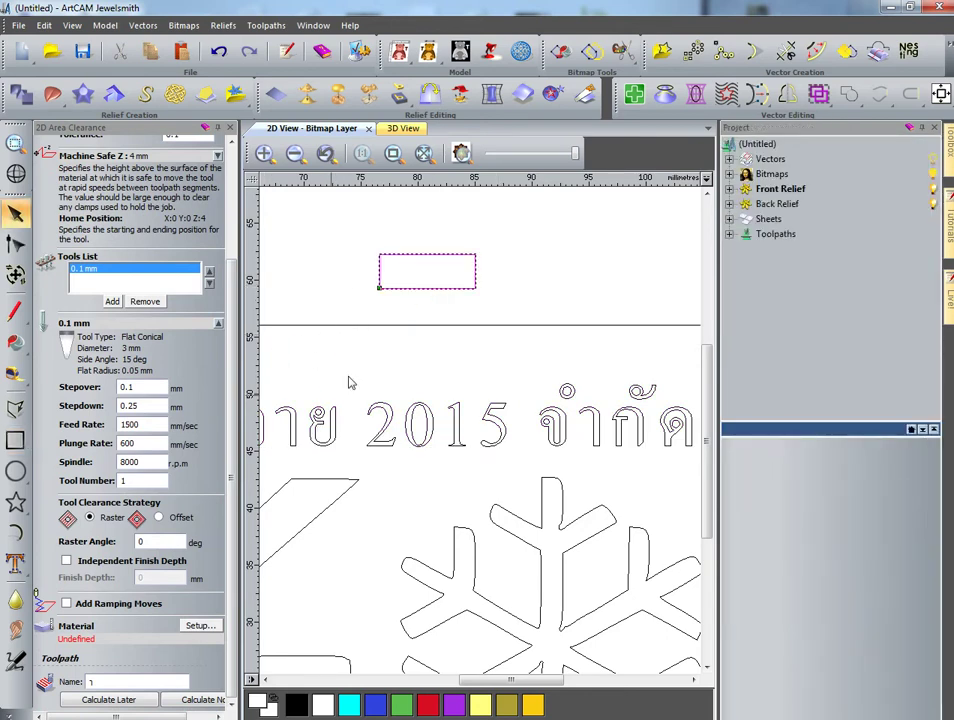
# Calculate the area clearance toolpath with the 0.1 mm tool for the small rectangle, and recalculate it for the snowflake.
pyautogui.click(208, 699)
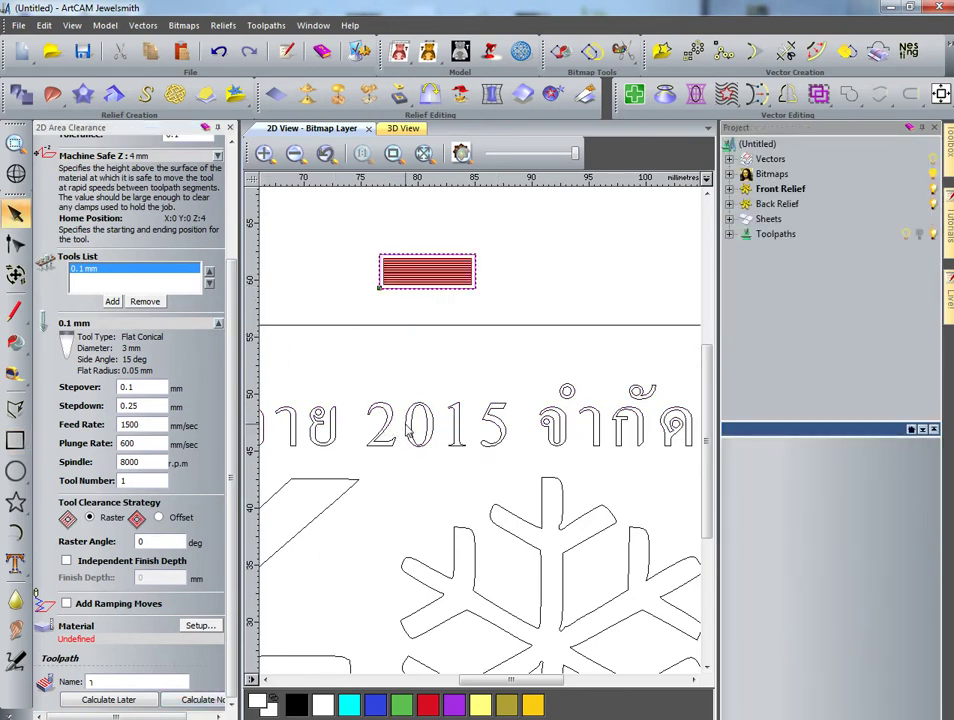
pyautogui.click(453, 532)
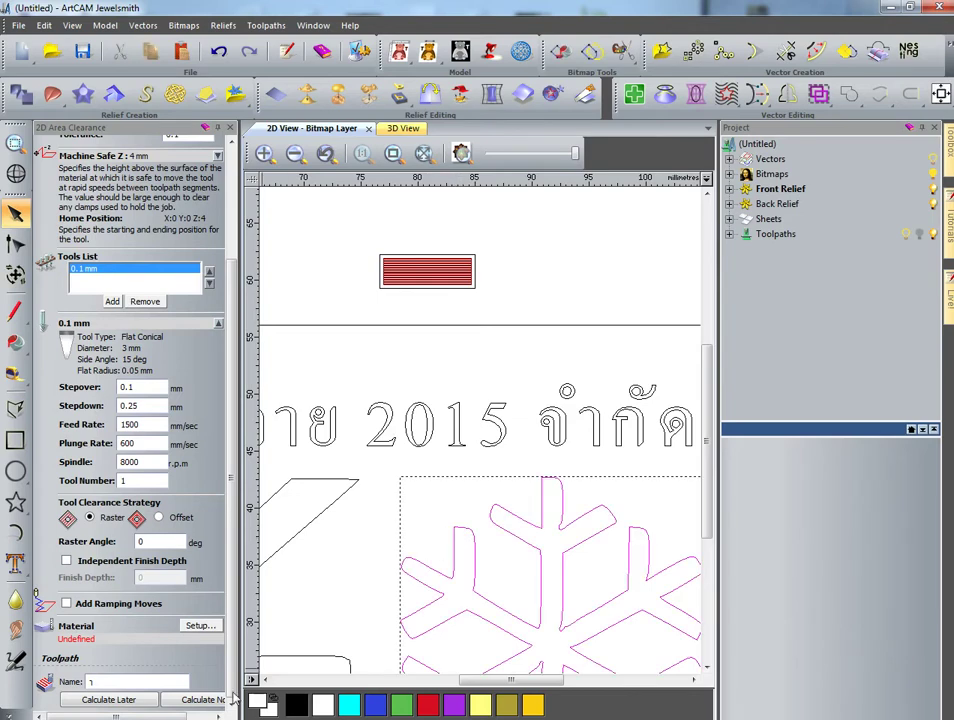
pyautogui.click(195, 699)
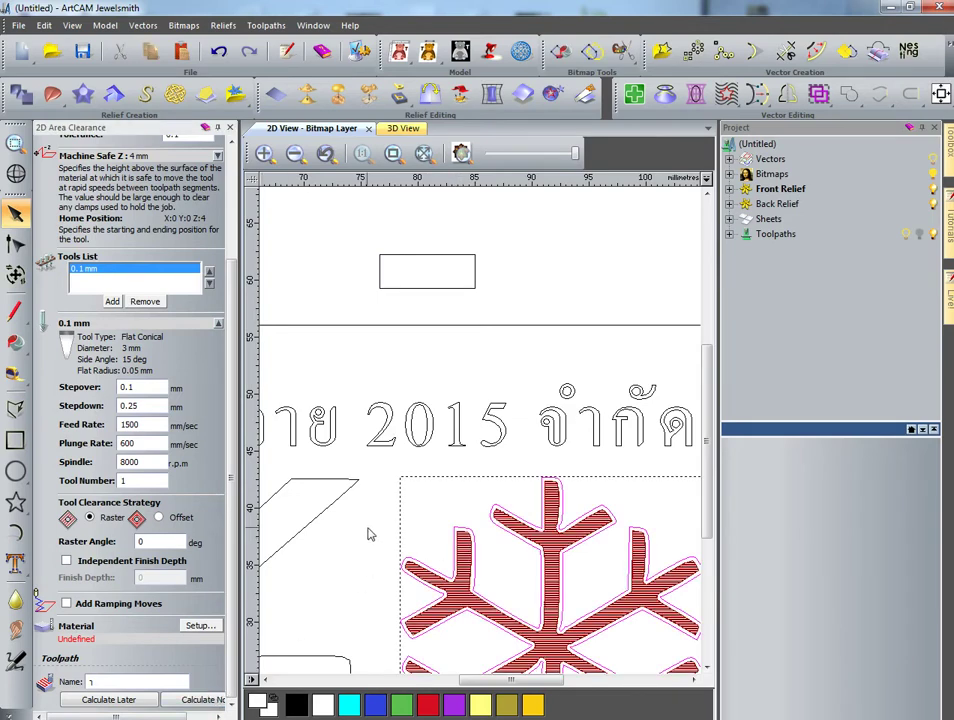
pyautogui.scroll(-2, 369, 534)
pyautogui.scroll(2, 443, 362)
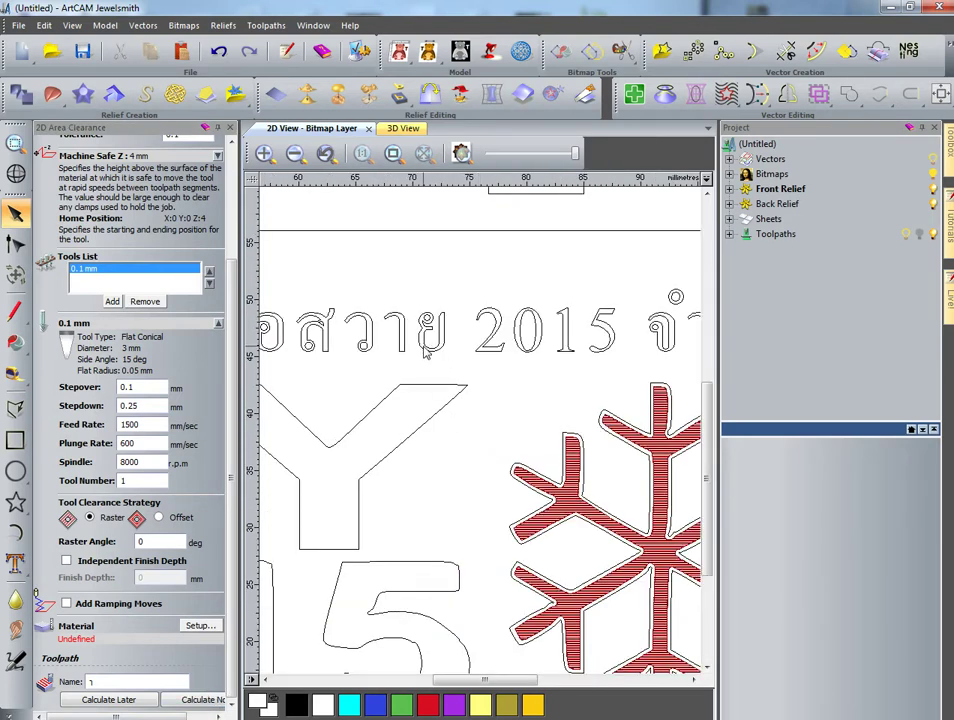
pyautogui.click(426, 335)
pyautogui.scroll(-3, 464, 450)
pyautogui.scroll(2, 358, 463)
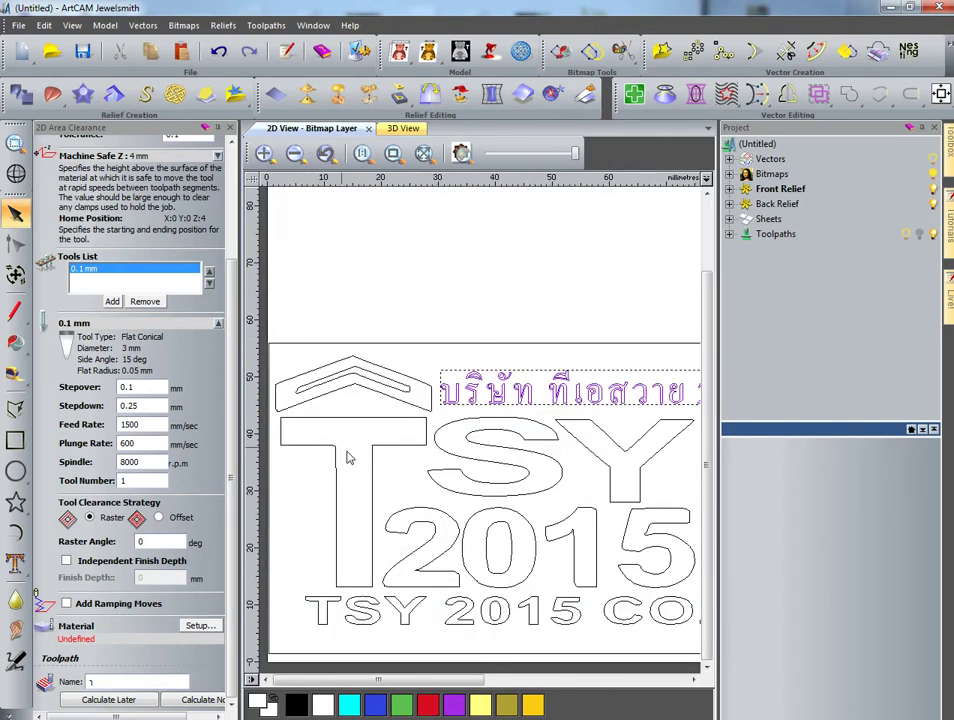
pyautogui.click(266, 25)
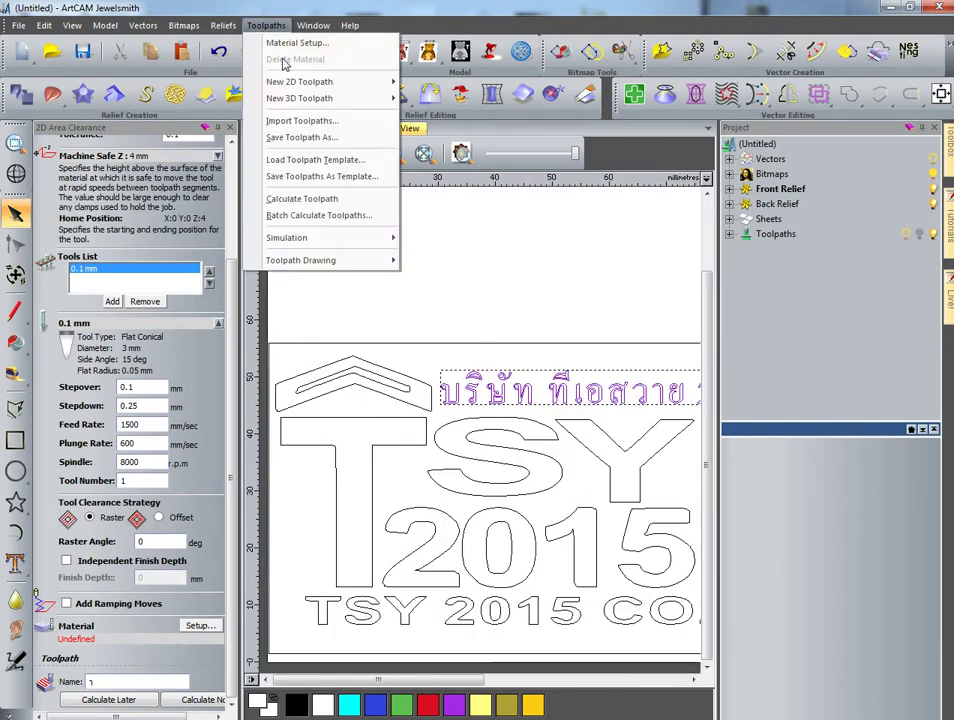
pyautogui.moveTo(320, 82)
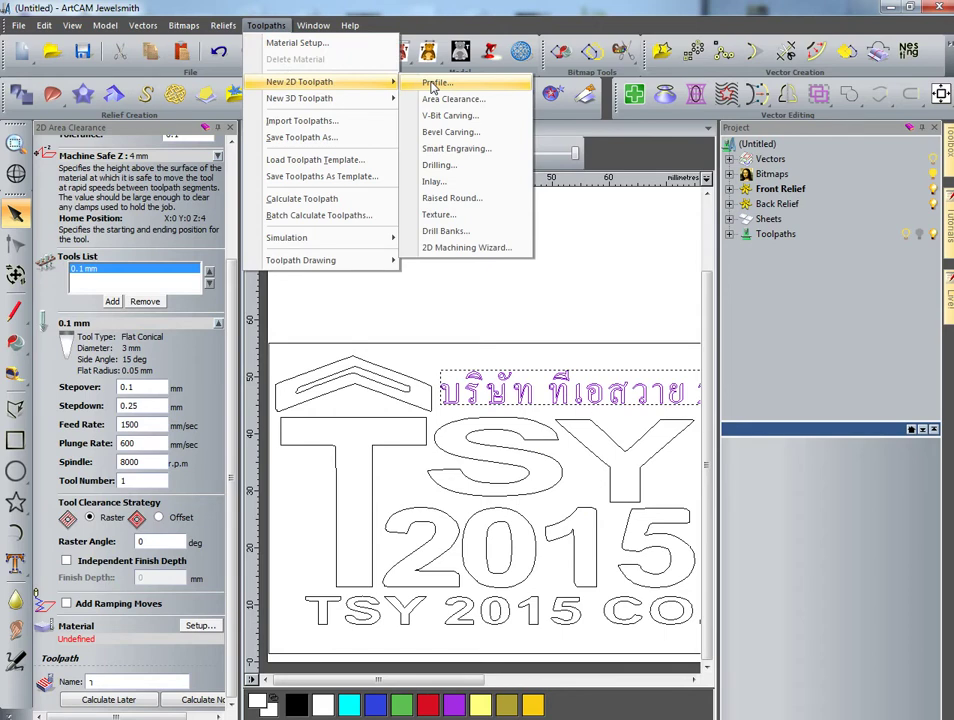
pyautogui.click(340, 350)
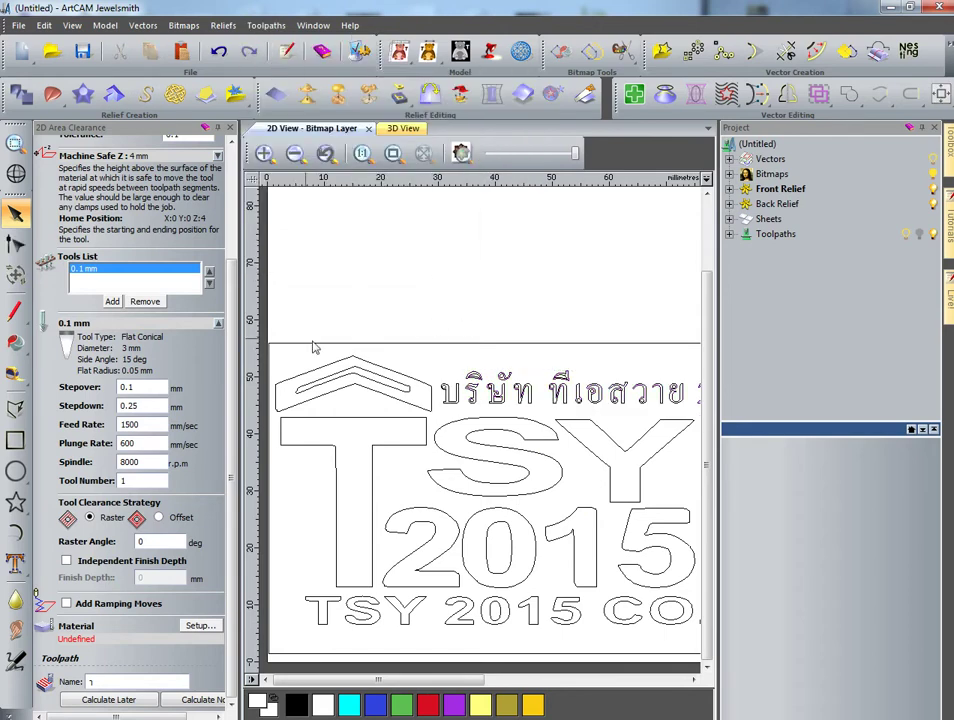
# Replace the area clearance's 0.1 mm tool with the 1.5mm tool and set the toolpath name to 1.
pyautogui.click(142, 303)
pyautogui.click(119, 446)
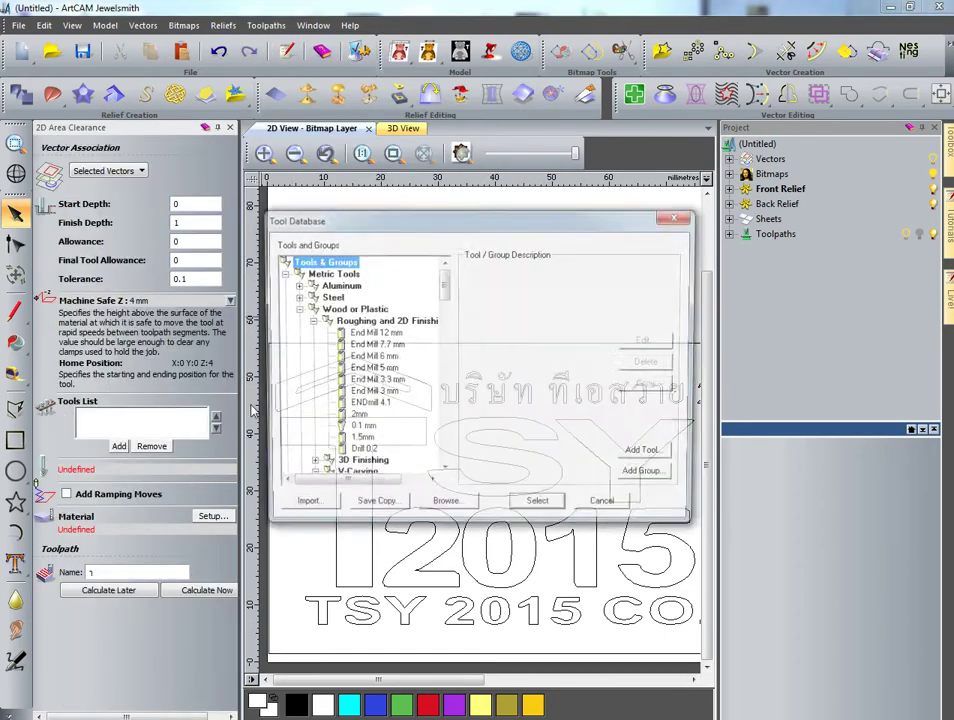
pyautogui.click(358, 441)
pyautogui.click(540, 507)
pyautogui.scroll(-3, 232, 447)
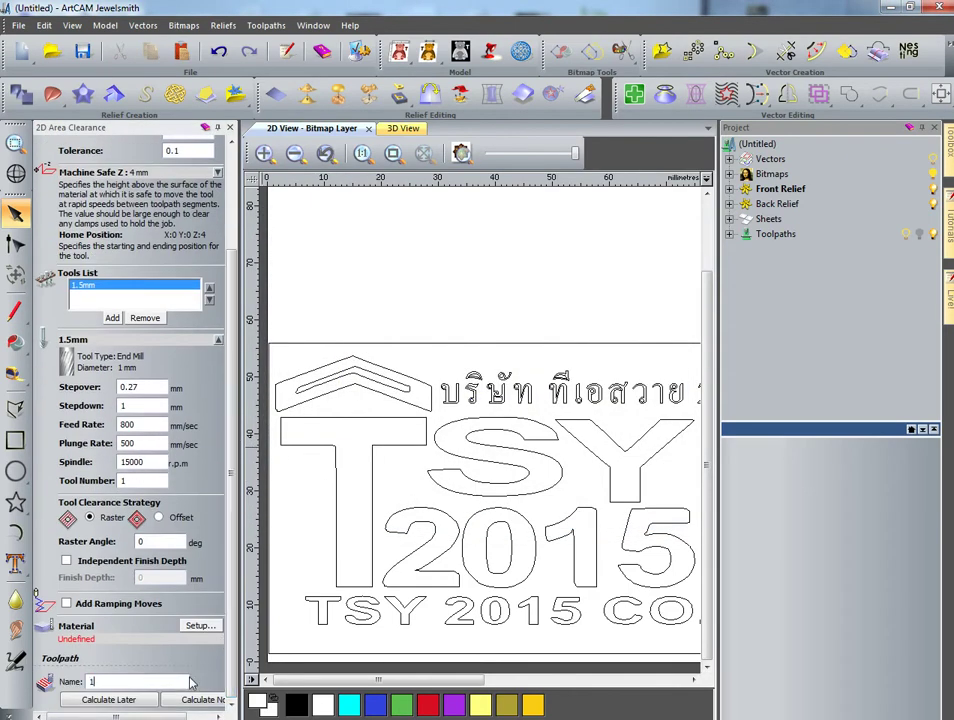
# Calculate the area clearance for the TSY 2015 CO.,LTD. text with the 1.5mm tool and inspect the coverage of its letters.
pyautogui.scroll(-2, 294, 392)
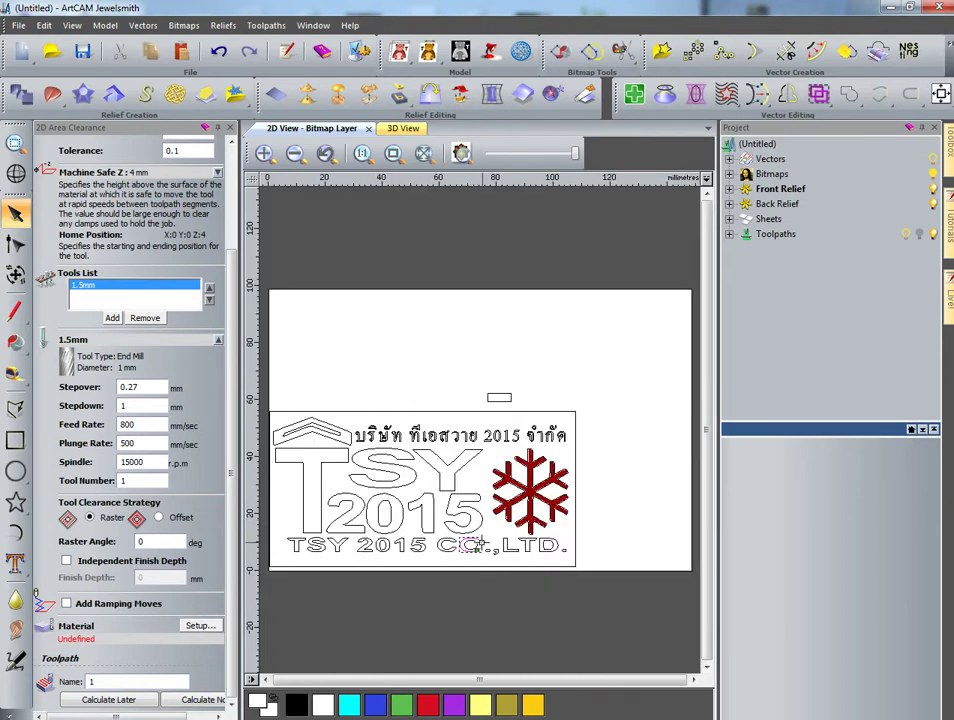
pyautogui.moveTo(600, 611); pyautogui.dragTo(272, 537)
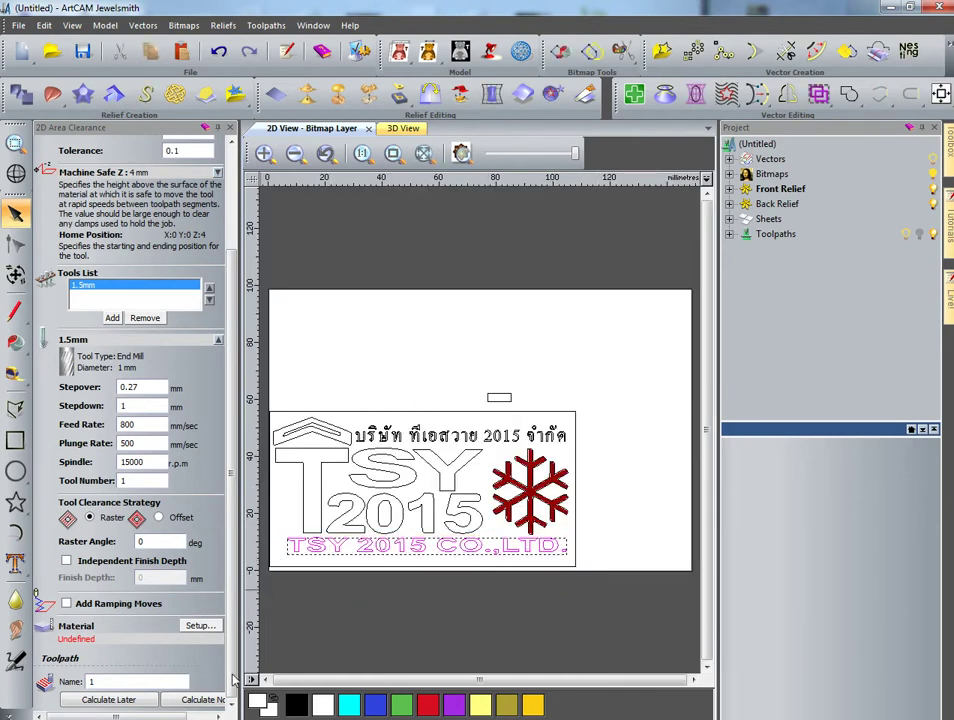
pyautogui.click(205, 700)
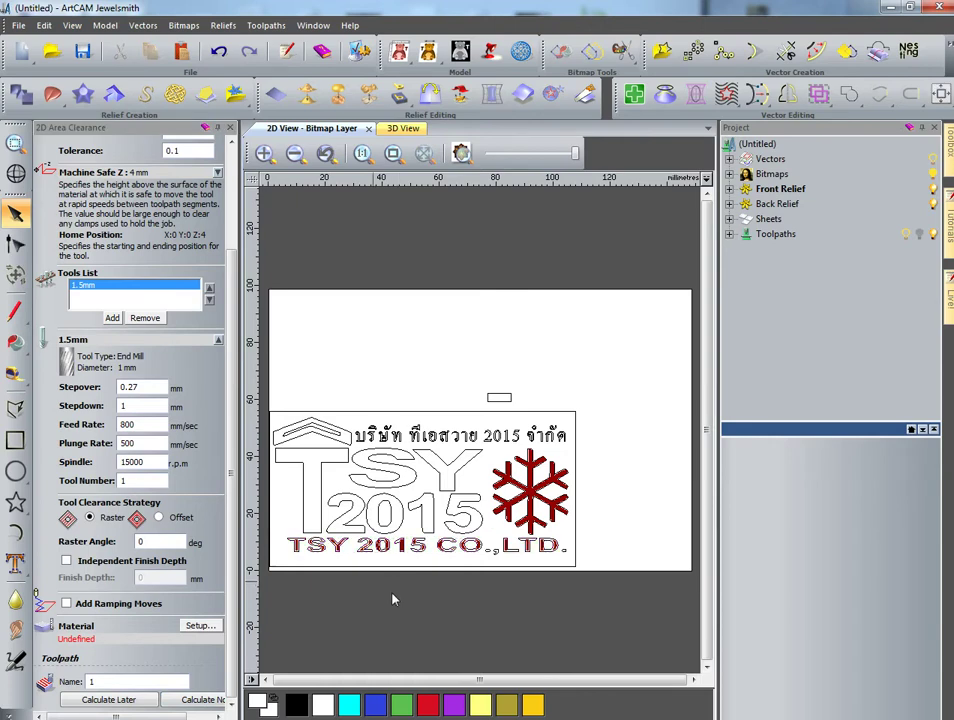
pyautogui.scroll(2, 326, 553)
pyautogui.scroll(2, 326, 553)
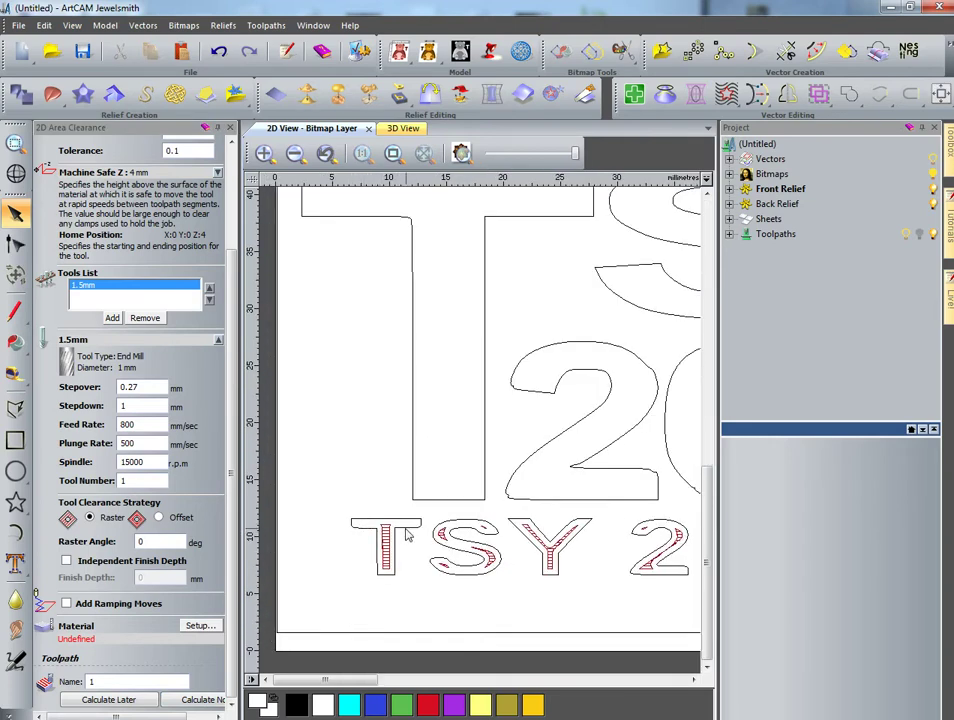
# Change the 1.5mm slot drill's diameter to 0.3 mm in the tool database and reload it as the area clearance tool.
pyautogui.click(151, 320)
pyautogui.click(119, 445)
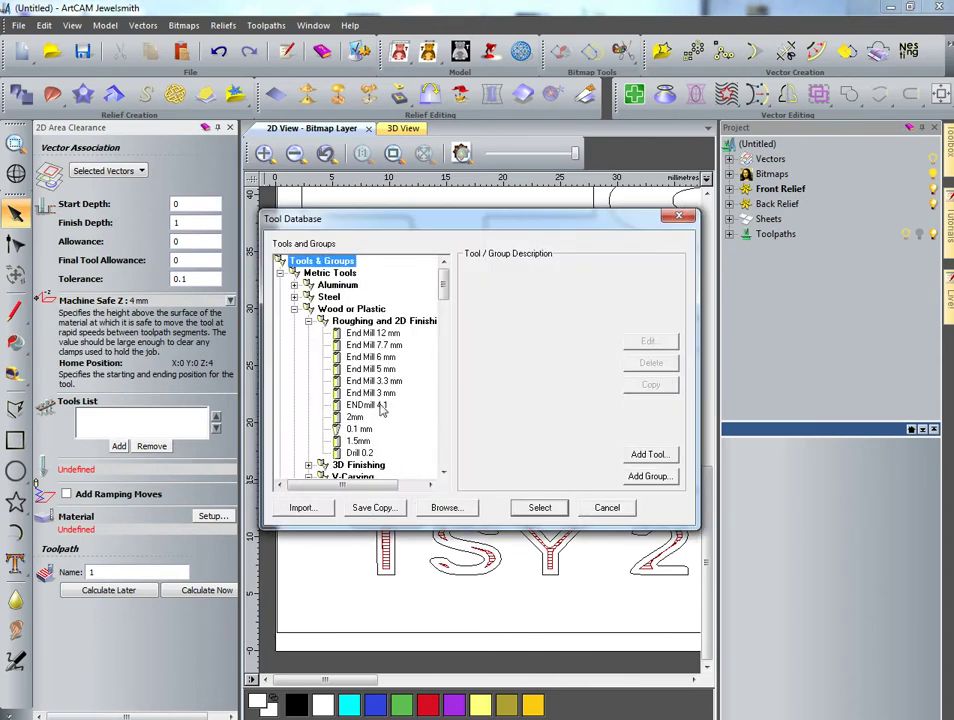
pyautogui.click(360, 430)
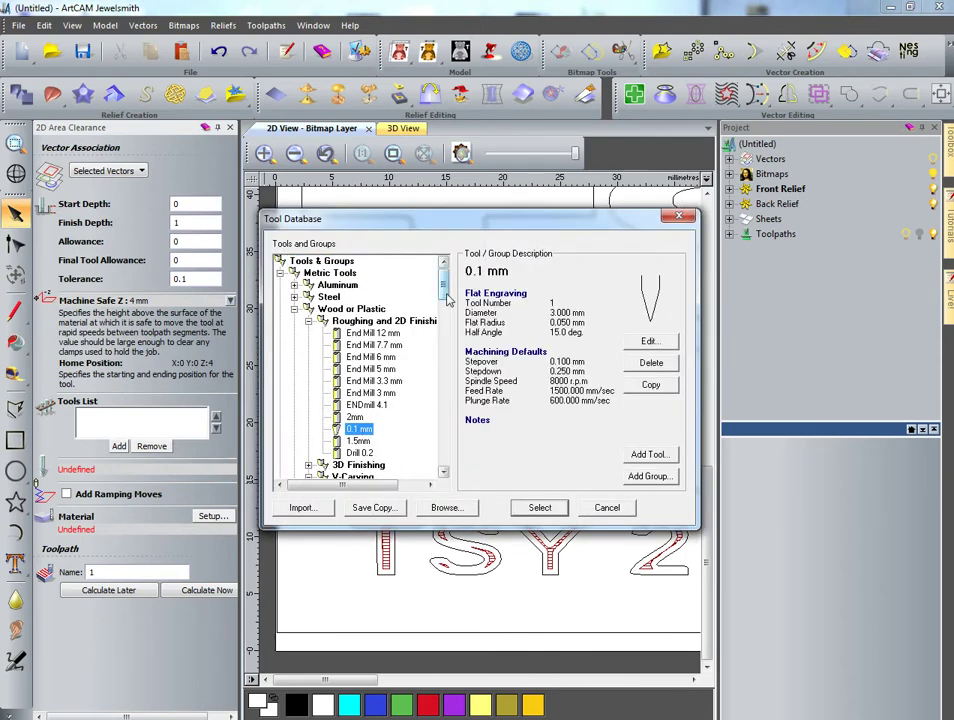
pyautogui.moveTo(444, 291); pyautogui.dragTo(444, 297)
pyautogui.click(362, 417)
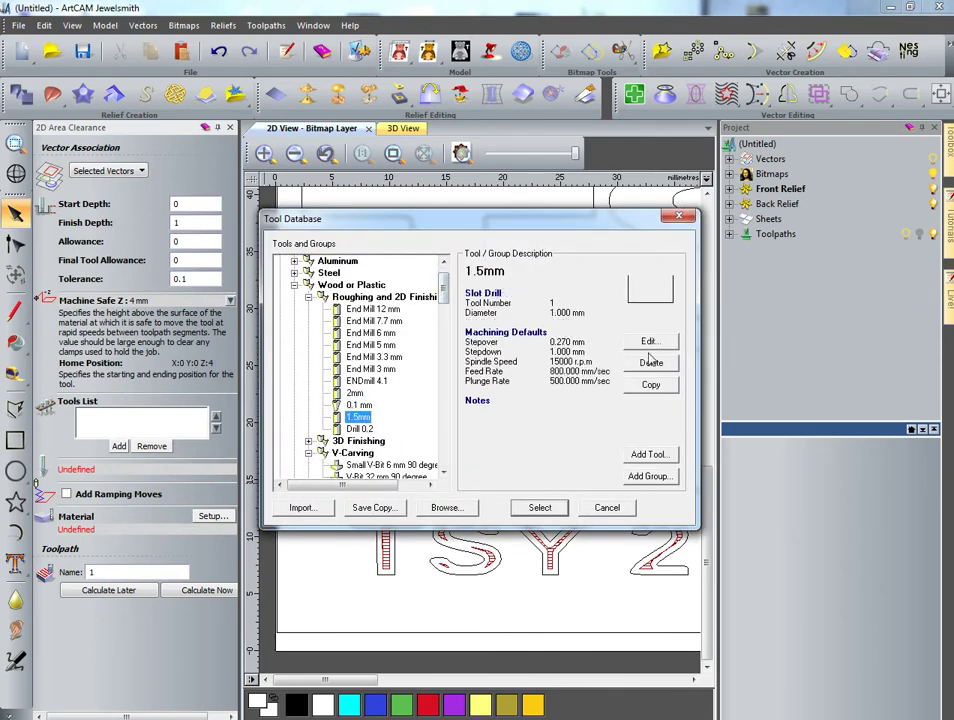
pyautogui.click(659, 338)
pyautogui.click(650, 342)
pyautogui.doubleClick(659, 251)
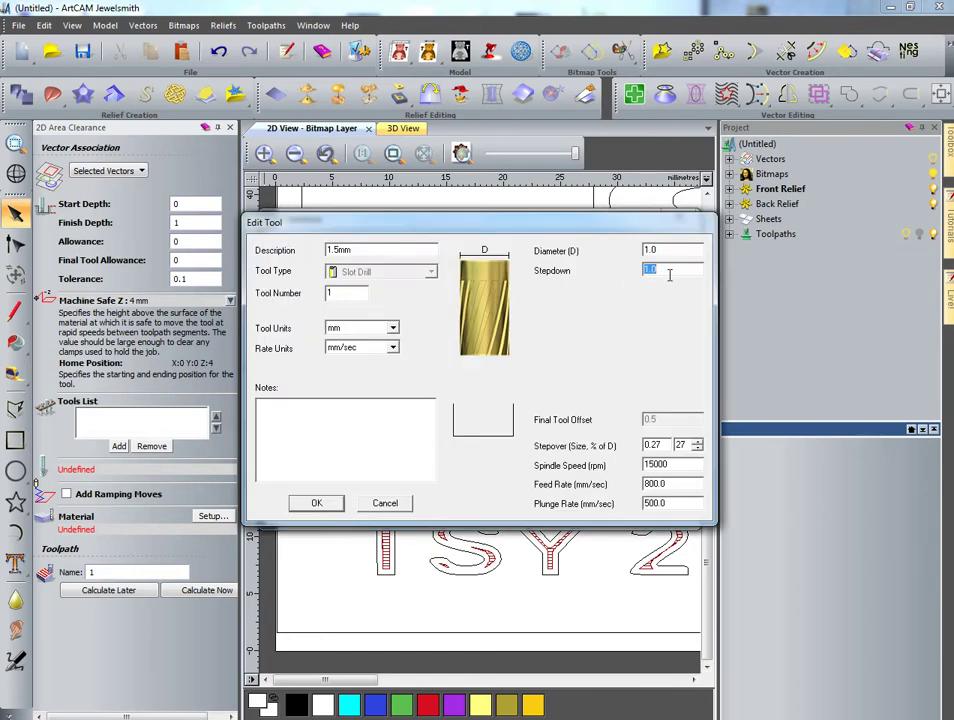
pyautogui.write('0.3')
pyautogui.click(316, 503)
pyautogui.click(538, 564)
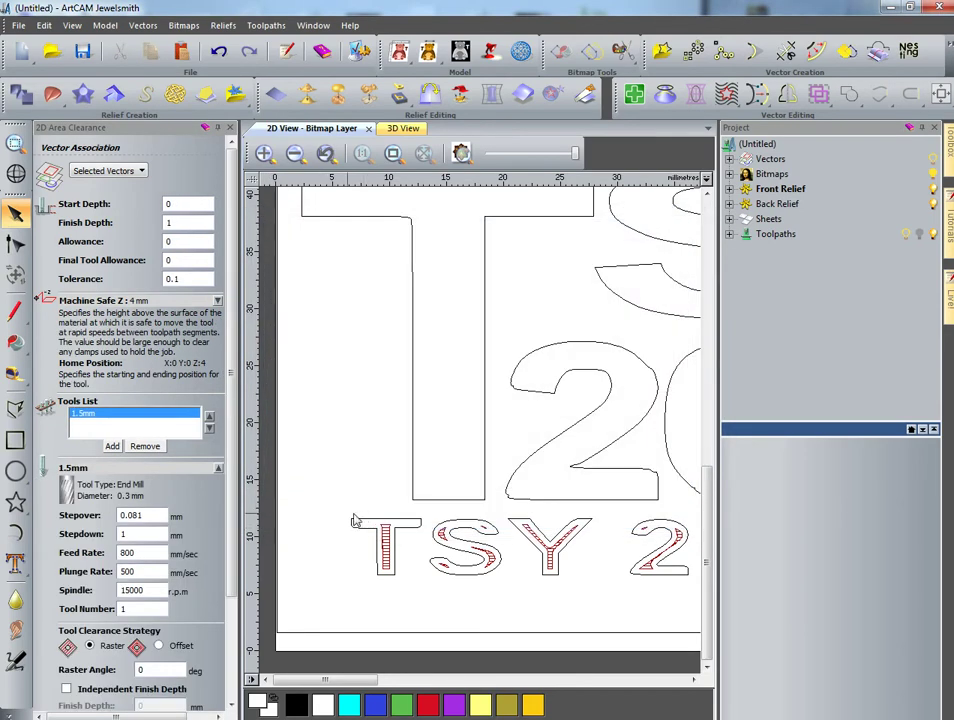
# Calculate a trial area clearance for only the first T of the small TSY 2015 CO.,LTD. text with the 0.3 mm diameter tool.
pyautogui.click(360, 527)
pyautogui.scroll(-3, 226, 560)
pyautogui.click(210, 699)
pyautogui.click(483, 599)
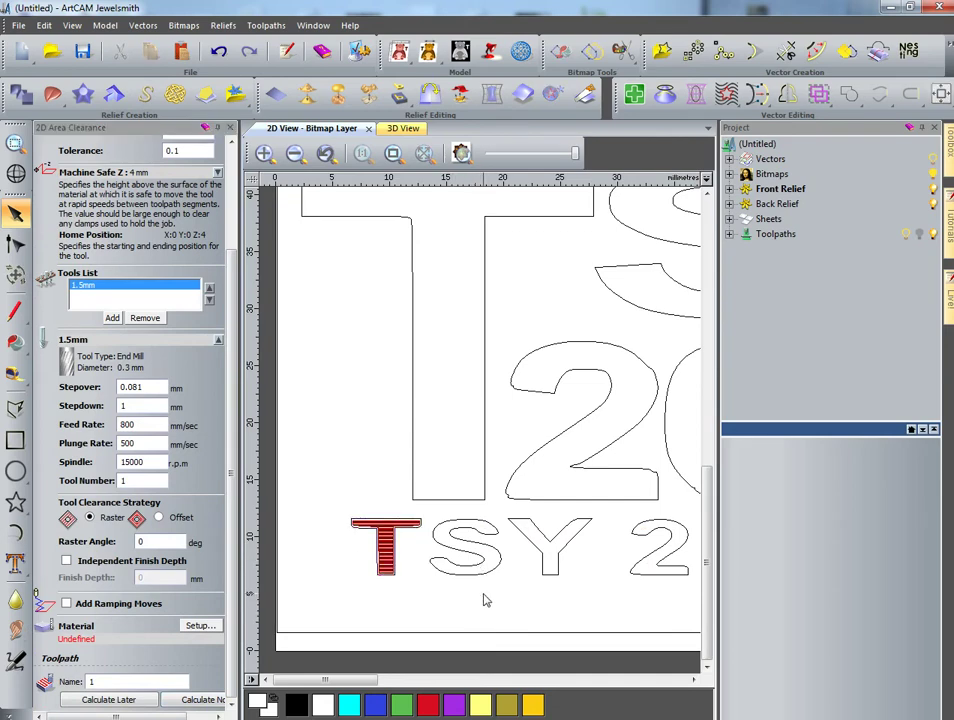
# Select the whole TSY 2015 CO.,LTD. text and calculate its area clearance with the 0.3 mm diameter tool.
pyautogui.scroll(-3, 488, 600)
pyautogui.moveTo(608, 577); pyautogui.dragTo(276, 534)
pyautogui.click(278, 541)
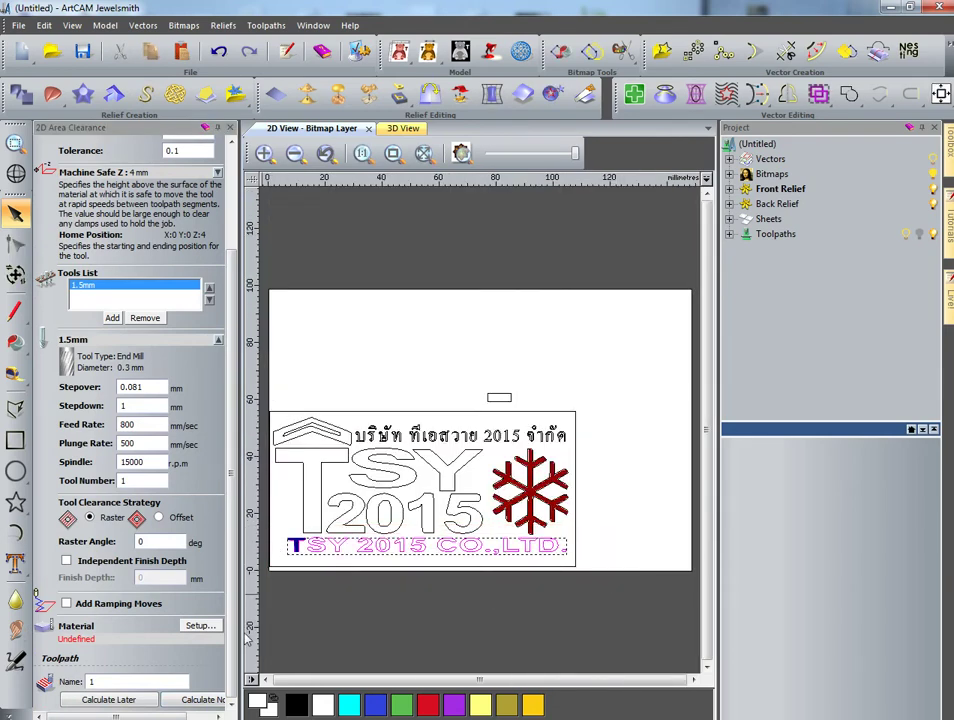
pyautogui.click(212, 700)
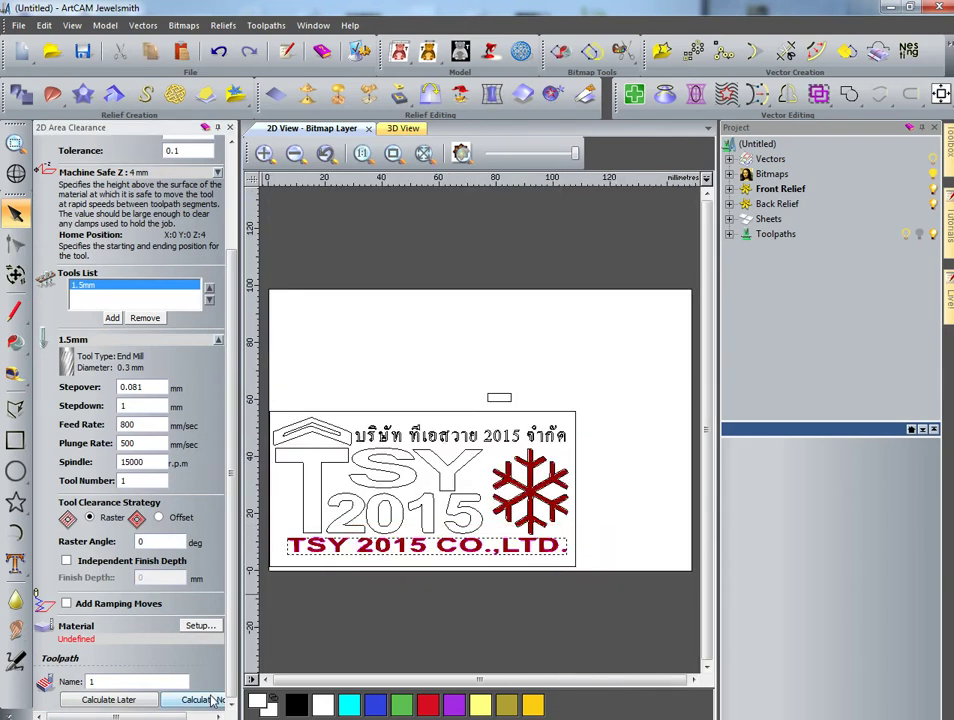
# Add the large T and the roof shape above it to the selection and recalculate the area clearance.
pyautogui.click(323, 491)
pyautogui.scroll(2, 336, 476)
pyautogui.scroll(-2, 300, 440)
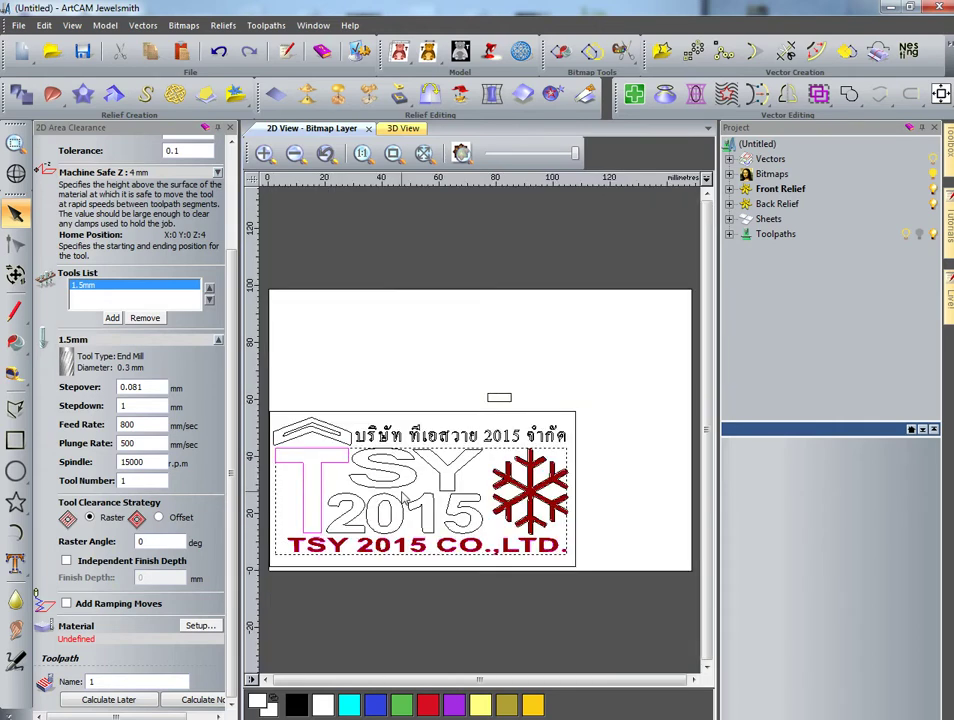
pyautogui.keyDown('shift'); pyautogui.click(297, 437); pyautogui.keyUp('shift')
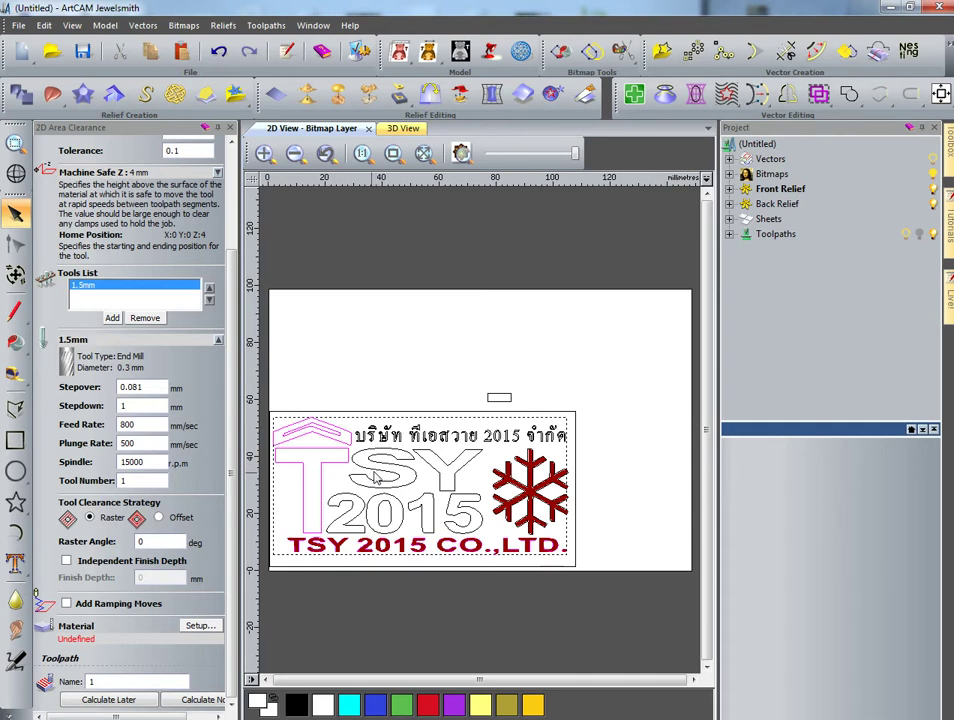
pyautogui.click(210, 699)
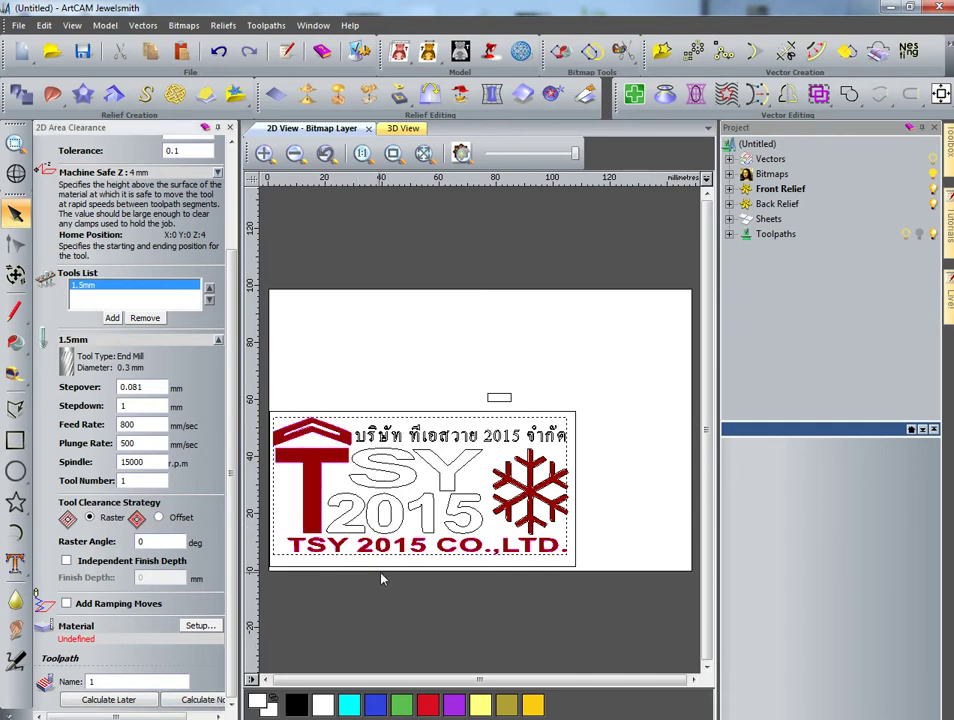
# Recalculate area clearance toolpath 1 for only the TSY 2015 CO.,LTD. text, and change the toolpath name to 2.
pyautogui.click(332, 598)
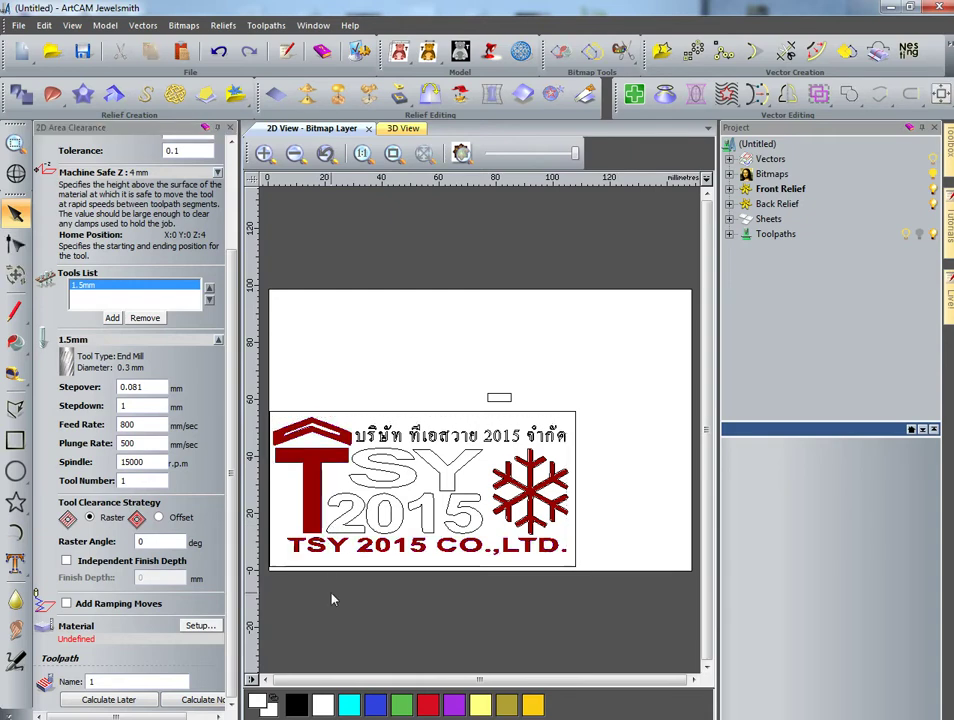
pyautogui.click(349, 508)
pyautogui.click(219, 700)
pyautogui.moveTo(580, 585); pyautogui.dragTo(269, 541)
pyautogui.click(212, 700)
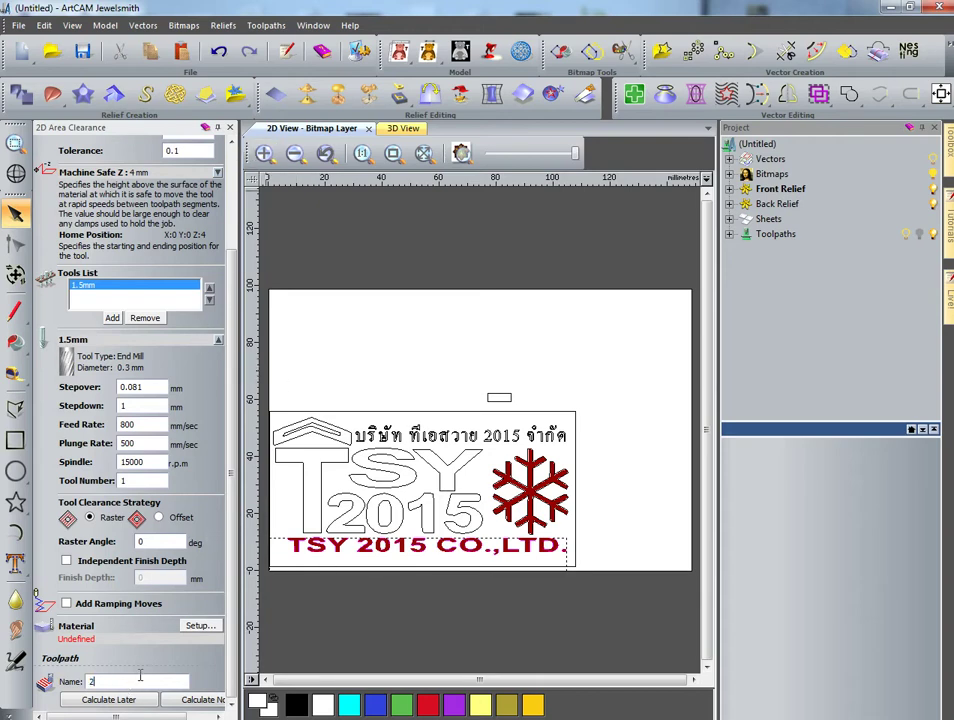
# Replace the 1.5mm tool in the area clearance with End Mill 3 mm from the tool database.
pyautogui.scroll(3, 228, 630)
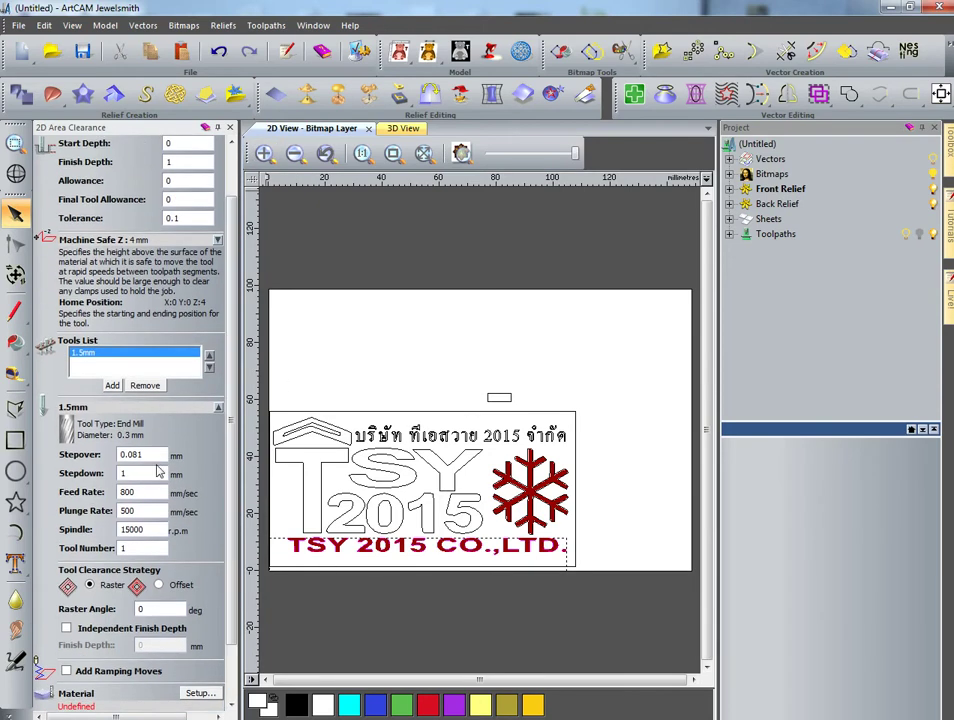
pyautogui.click(130, 387)
pyautogui.click(118, 446)
pyautogui.click(386, 394)
pyautogui.doubleClick(388, 396)
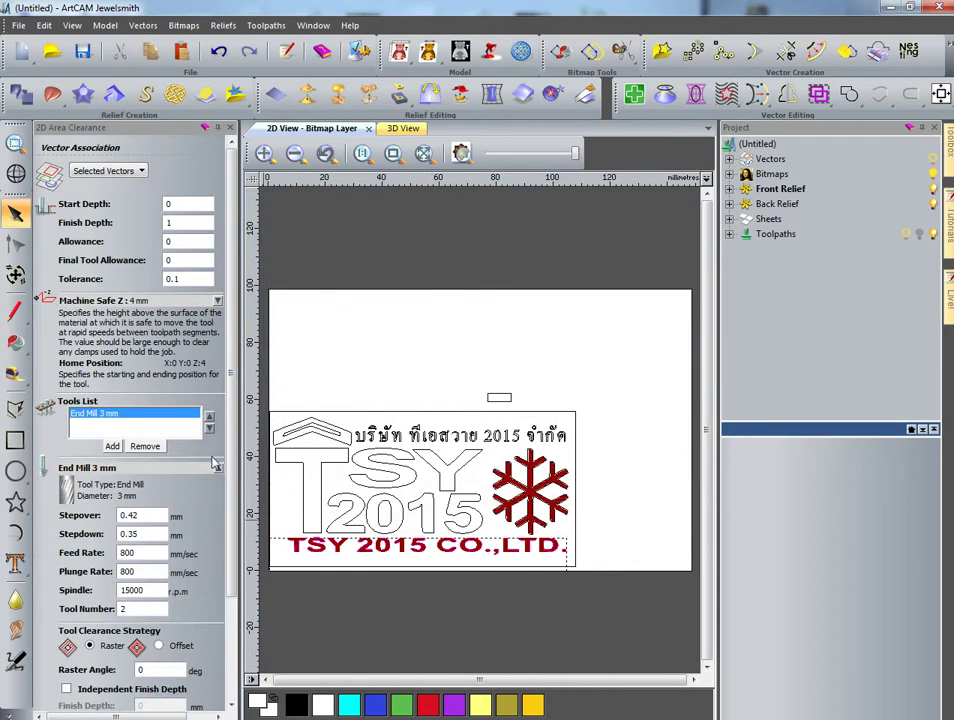
# Select the large T and set the End Mill 3 mm stepdown to 1 mm.
pyautogui.scroll(-2, 233, 465)
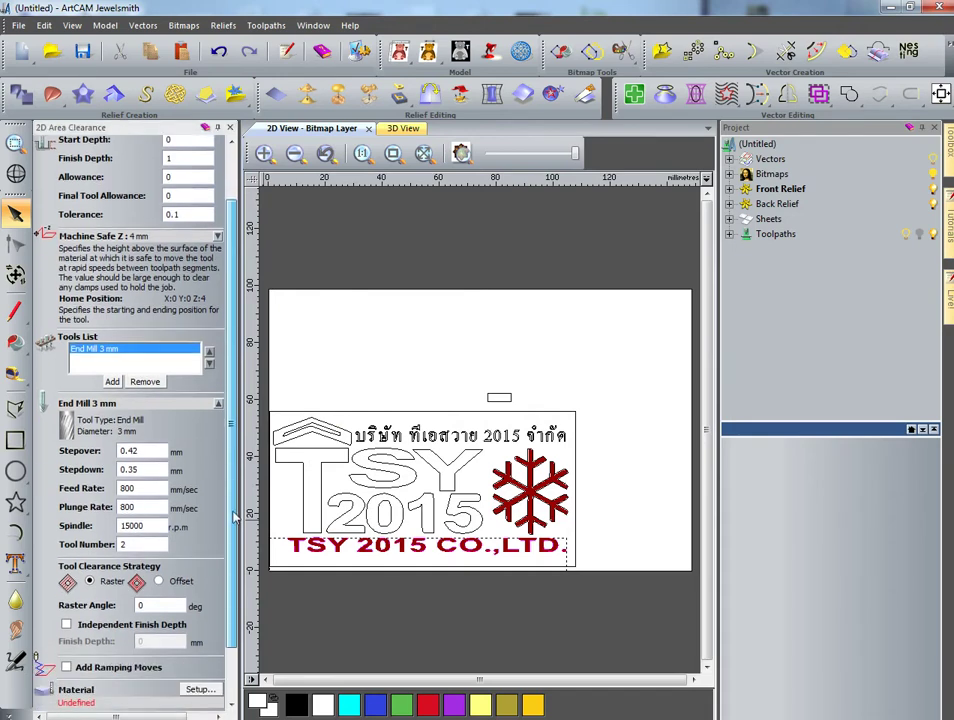
pyautogui.click(298, 470)
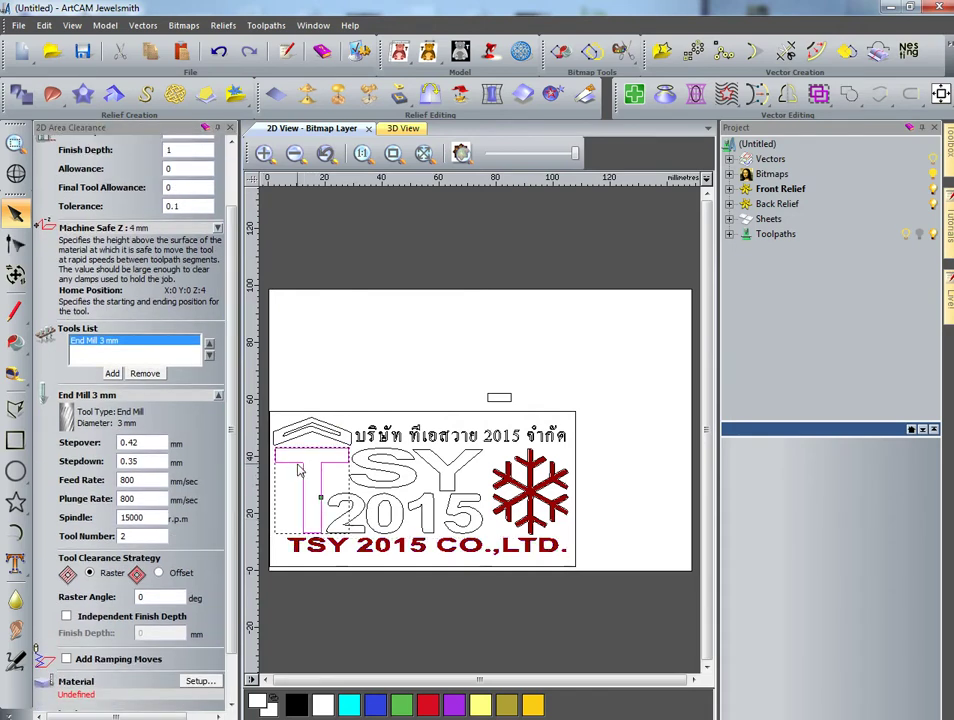
pyautogui.doubleClick(159, 459)
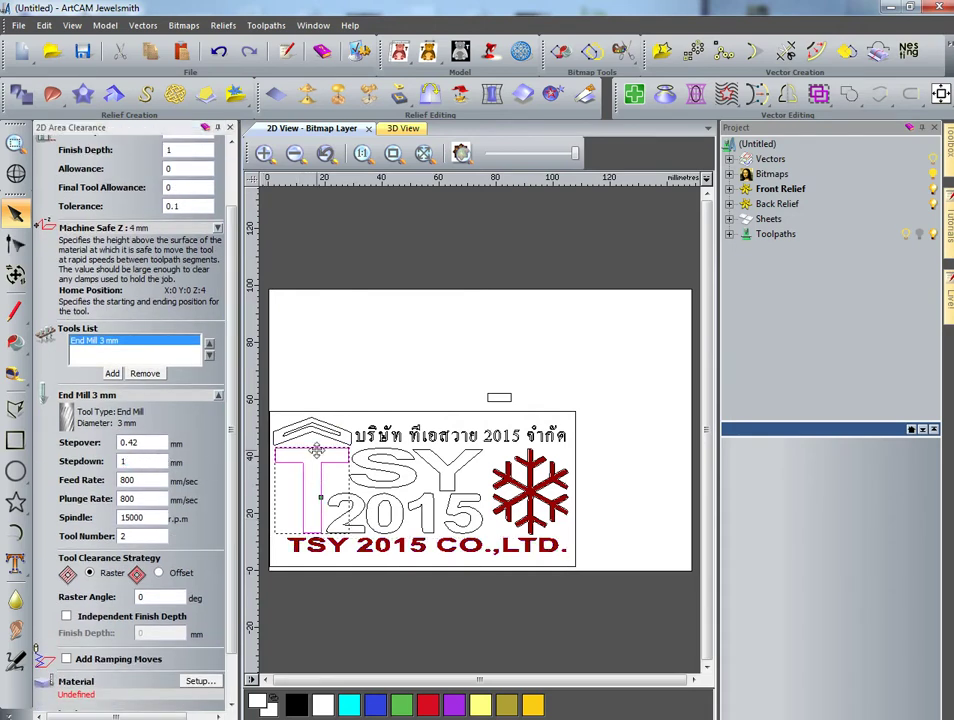
# Add the large S, Y, the 2015 digits and the roof shape to the selection and calculate area clearance 2 with End Mill 3 mm.
pyautogui.keyDown('shift'); pyautogui.click(450, 493); pyautogui.keyUp('shift')
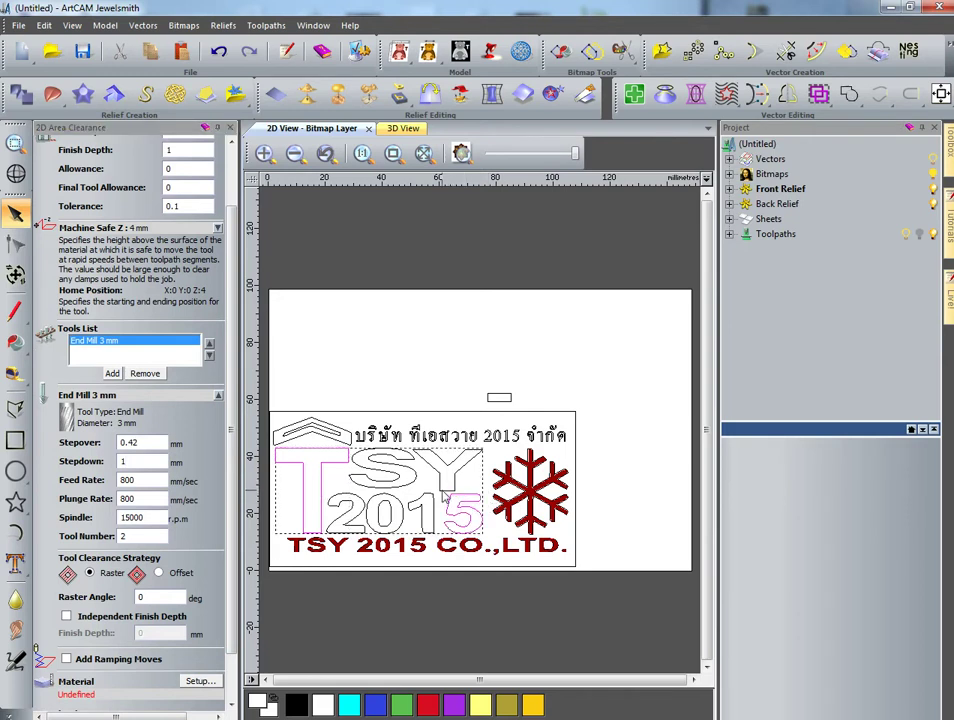
pyautogui.keyDown('shift'); pyautogui.click(428, 494); pyautogui.keyUp('shift')
pyautogui.keyDown('shift'); pyautogui.click(436, 483); pyautogui.keyUp('shift')
pyautogui.keyDown('shift'); pyautogui.click(404, 483); pyautogui.keyUp('shift')
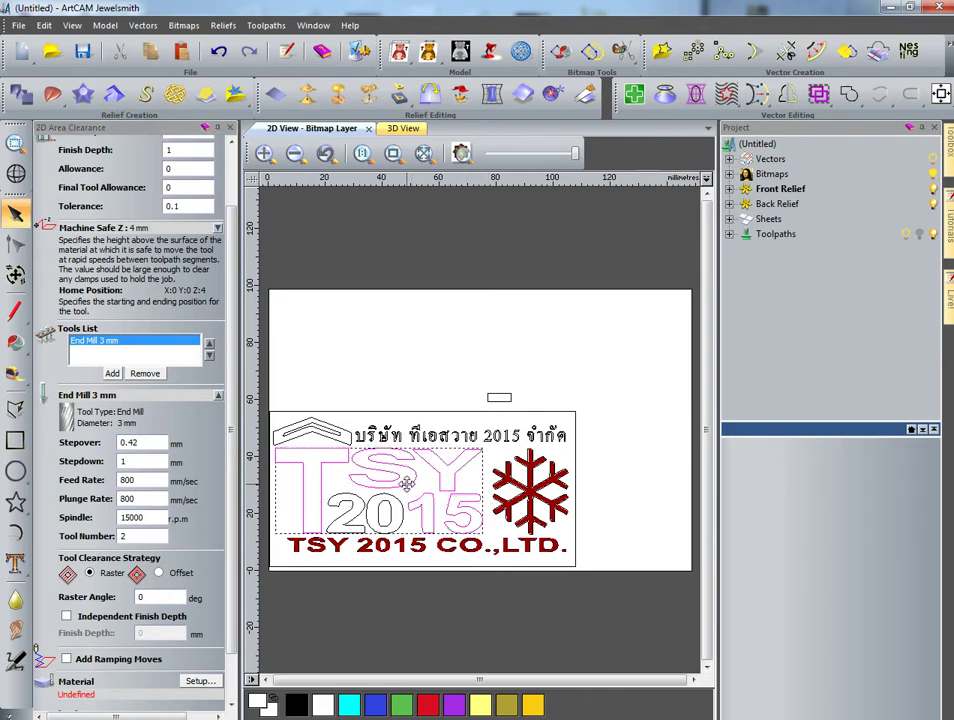
pyautogui.keyDown('shift'); pyautogui.click(366, 508); pyautogui.keyUp('shift')
pyautogui.keyDown('shift'); pyautogui.click(352, 497); pyautogui.keyUp('shift')
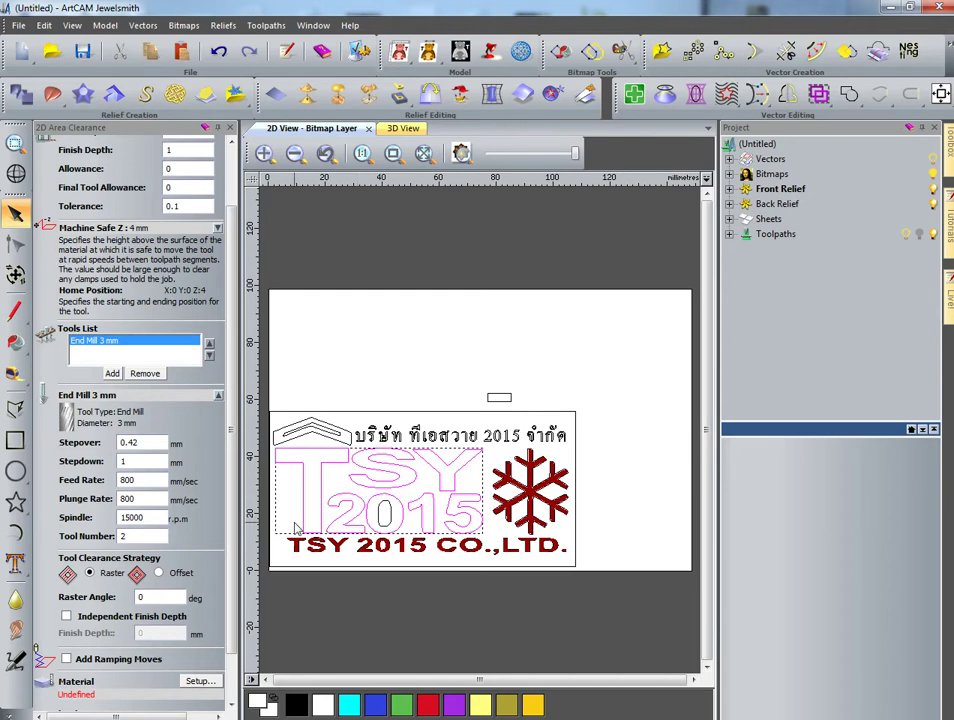
pyautogui.keyDown('shift'); pyautogui.click(306, 432); pyautogui.keyUp('shift')
pyautogui.keyDown('shift'); pyautogui.click(310, 427); pyautogui.keyUp('shift')
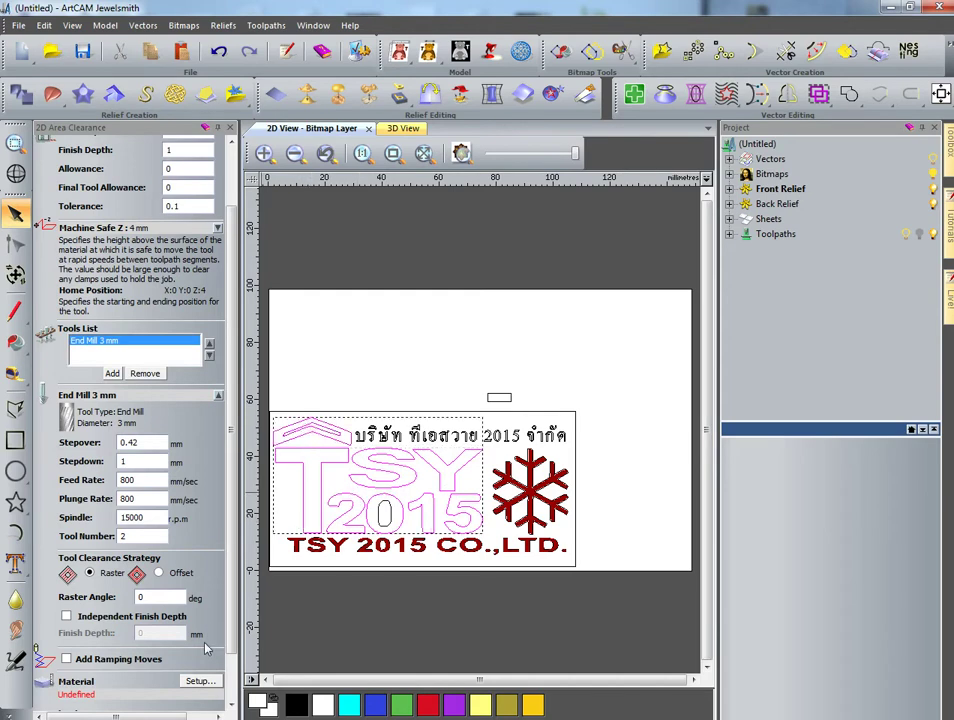
pyautogui.scroll(-2, 205, 690)
pyautogui.click(197, 703)
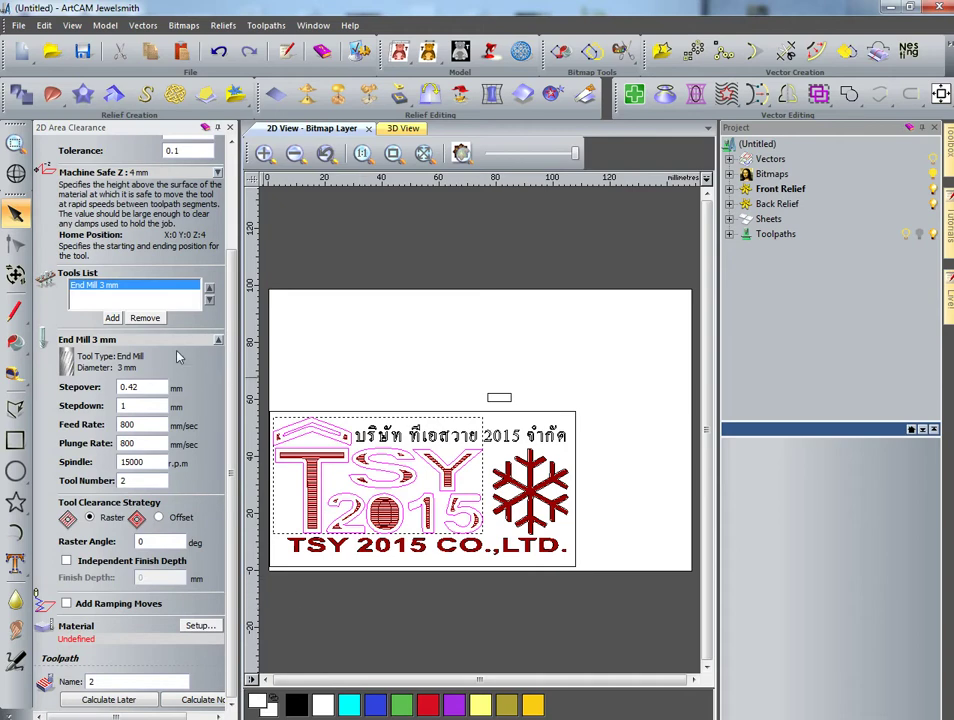
# Replace End Mill 3 mm with the 1.5mm tool from the tool database and recalculate the area clearance for the selected lettering and roof.
pyautogui.click(144, 317)
pyautogui.click(119, 446)
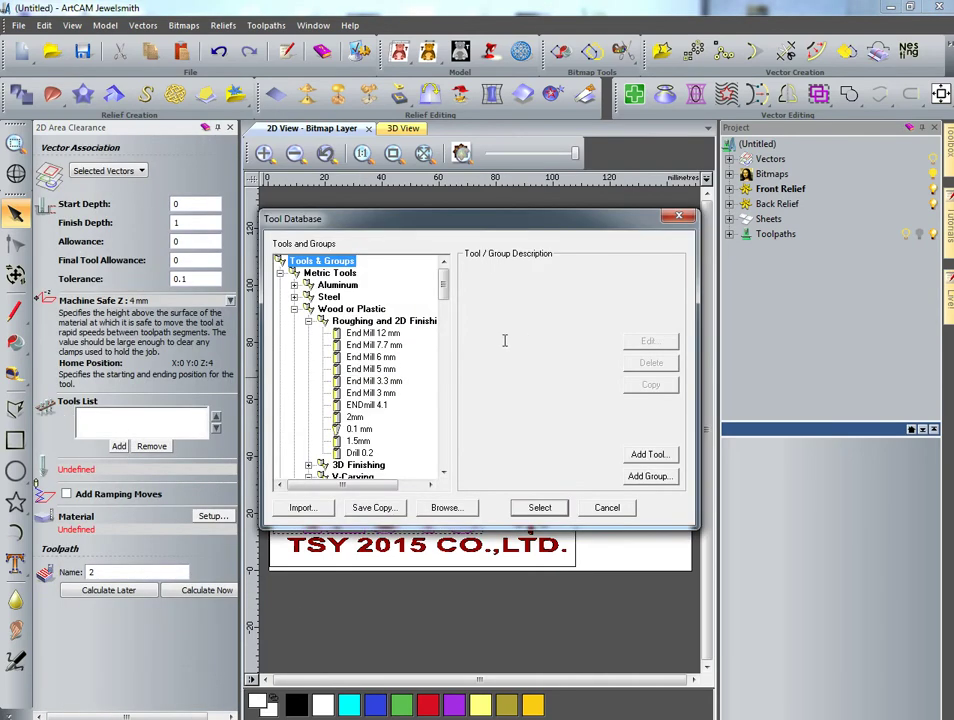
pyautogui.click(356, 417)
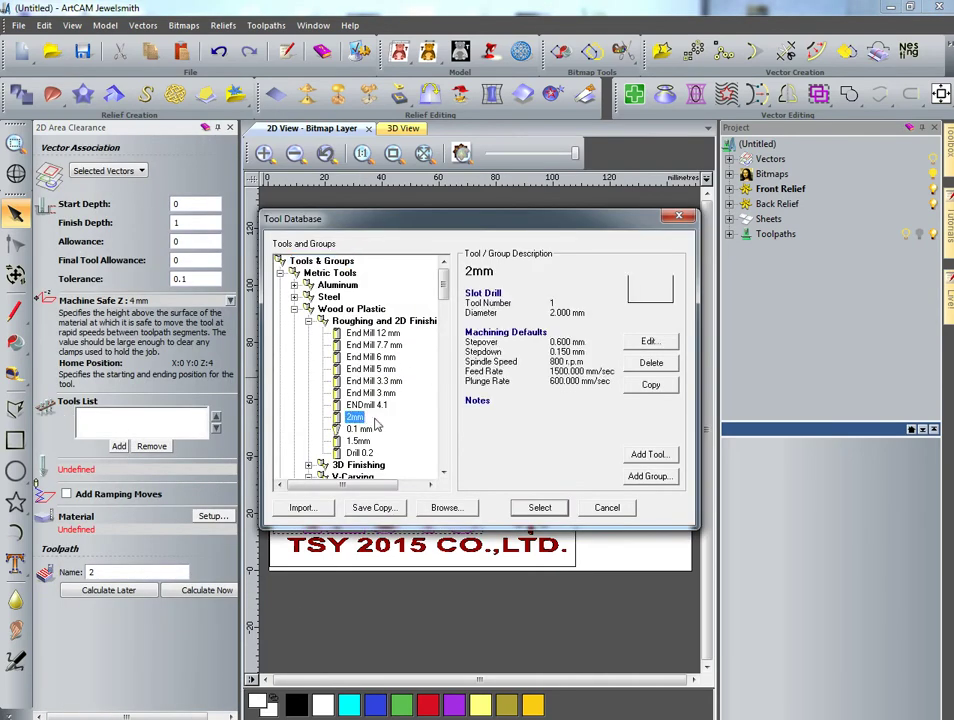
pyautogui.click(358, 441)
pyautogui.click(540, 507)
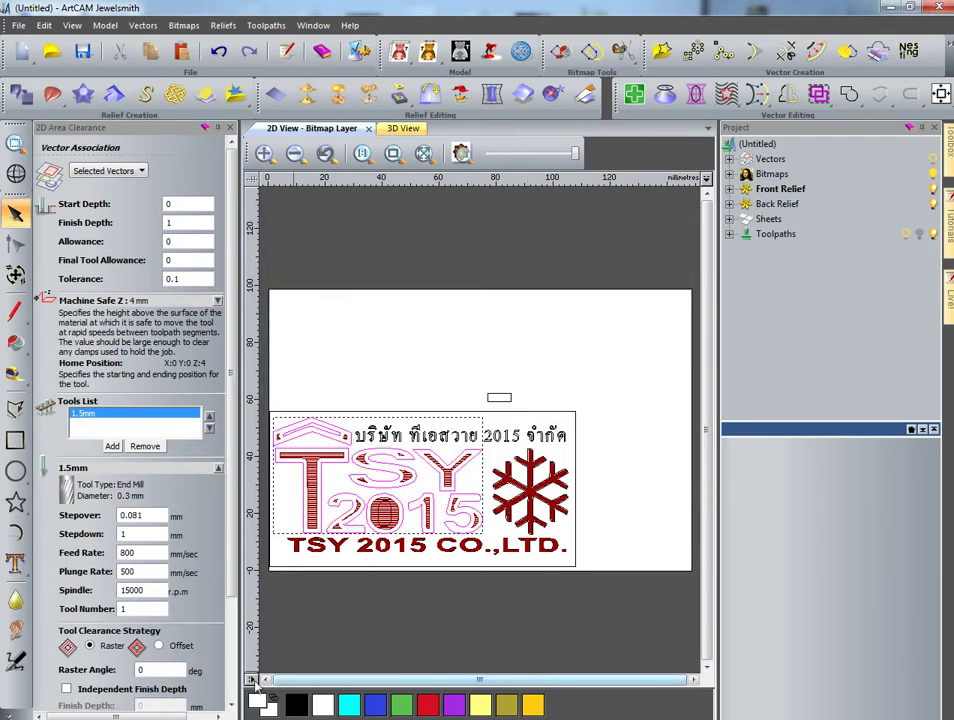
pyautogui.scroll(-3, 232, 680)
pyautogui.click(202, 700)
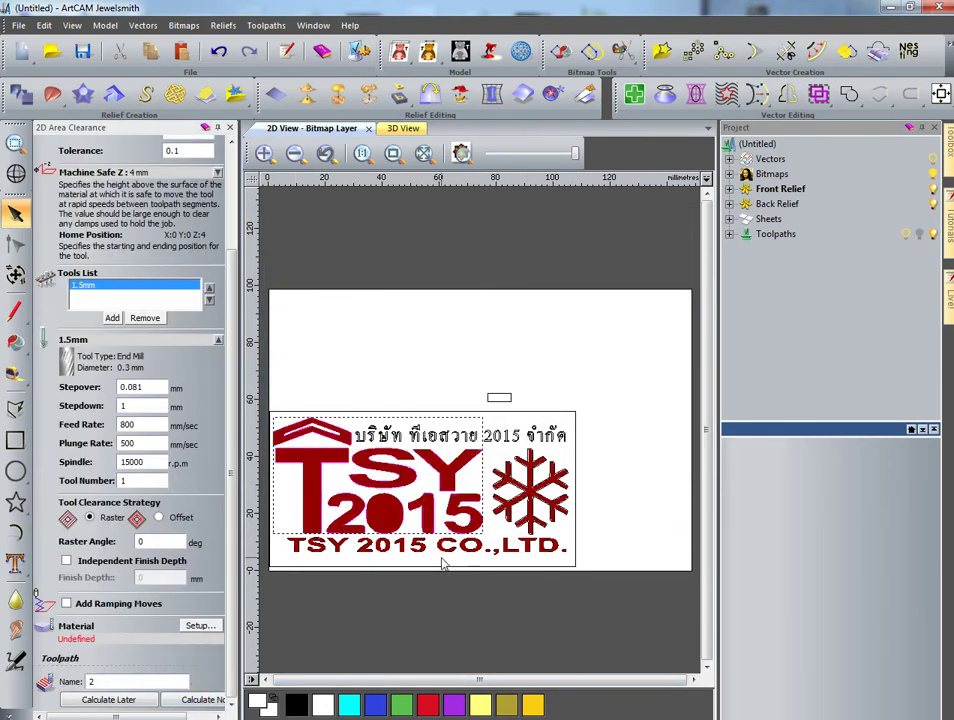
# Delete the snowflake's existing toolpath from the project.
pyautogui.scroll(2, 472, 462)
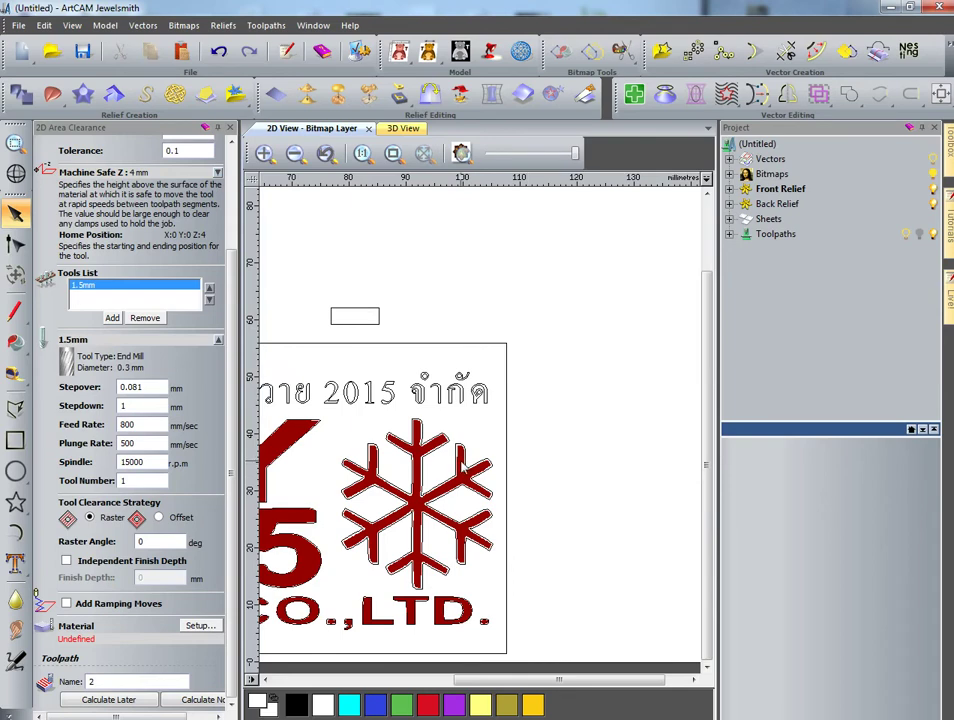
pyautogui.click(729, 234)
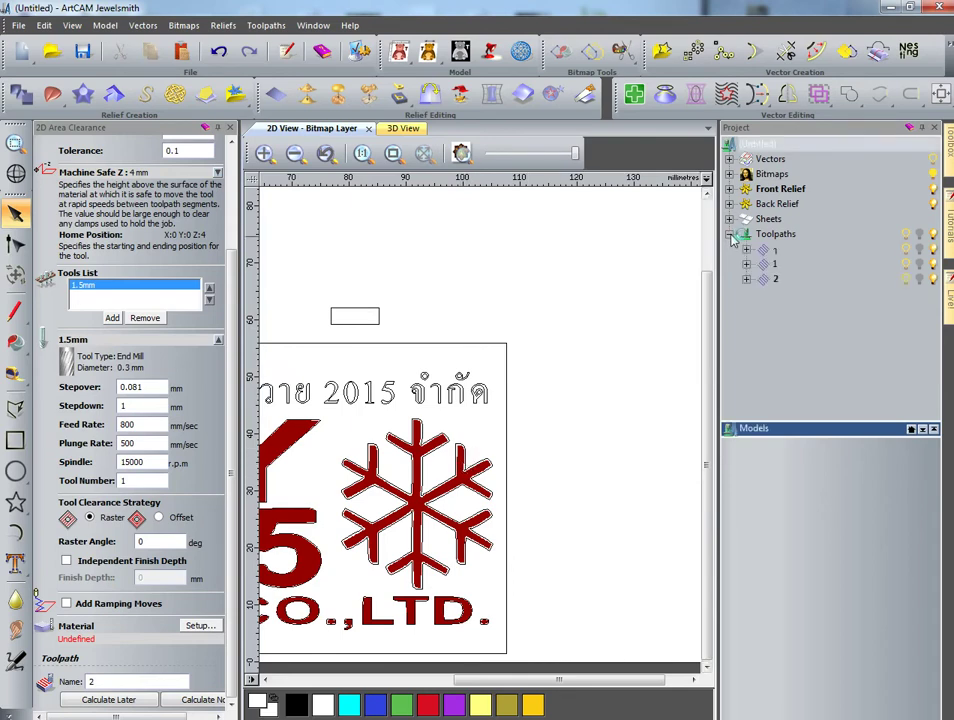
pyautogui.click(773, 280)
pyautogui.click(890, 550)
pyautogui.click(497, 407)
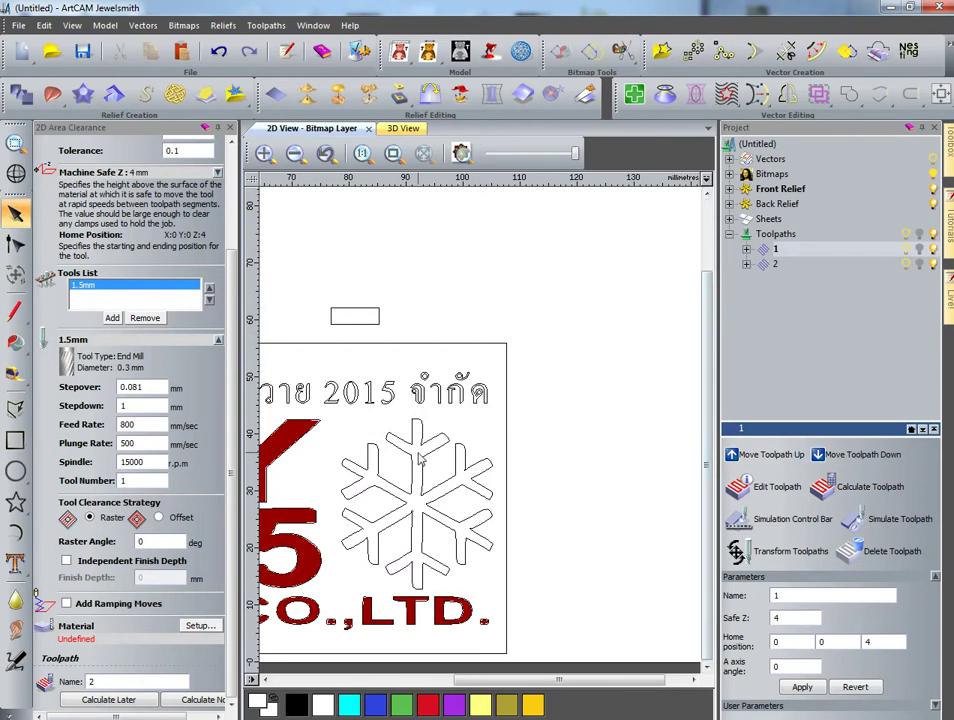
# Select the snowflake outline and calculate its area clearance with the 1.5mm tool as toolpath 3.
pyautogui.click(351, 518)
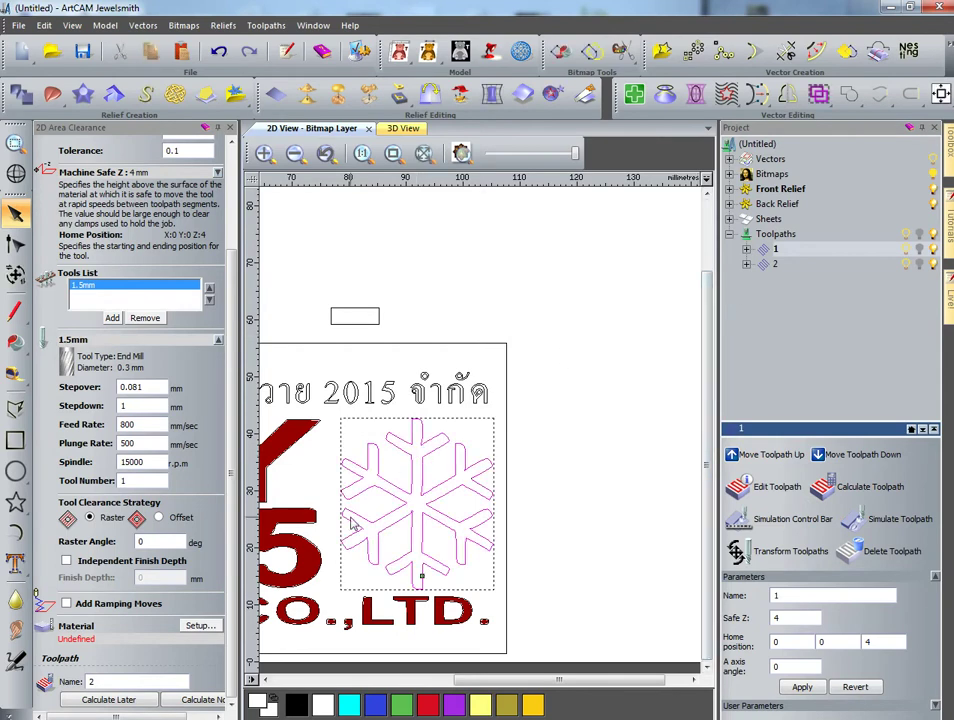
pyautogui.click(185, 699)
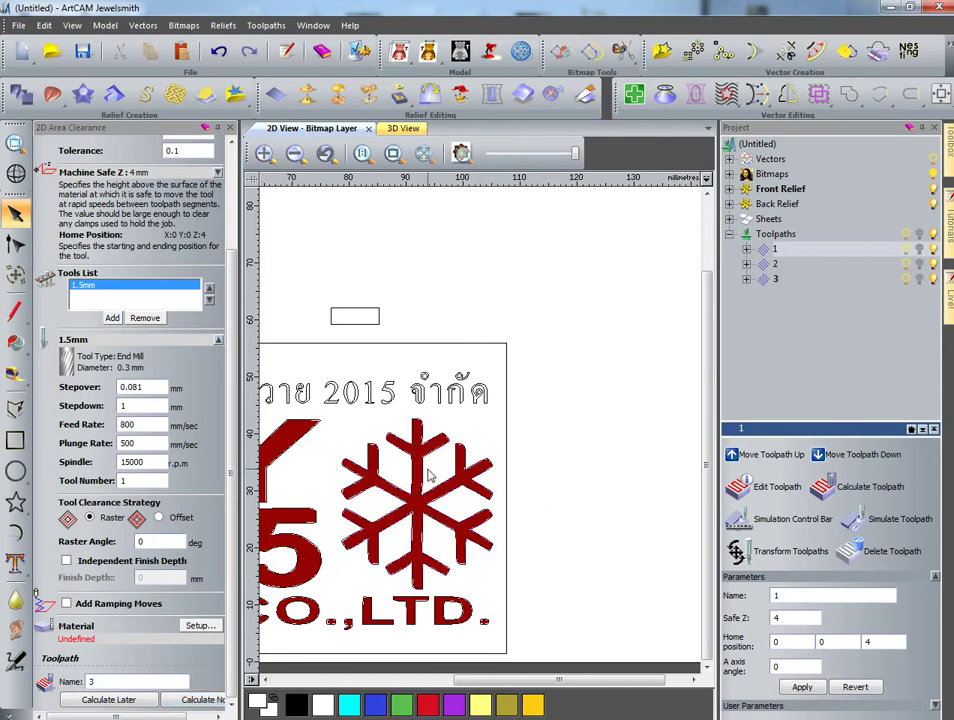
pyautogui.scroll(-2, 486, 405)
pyautogui.scroll(2, 495, 400)
pyautogui.scroll(-2, 393, 488)
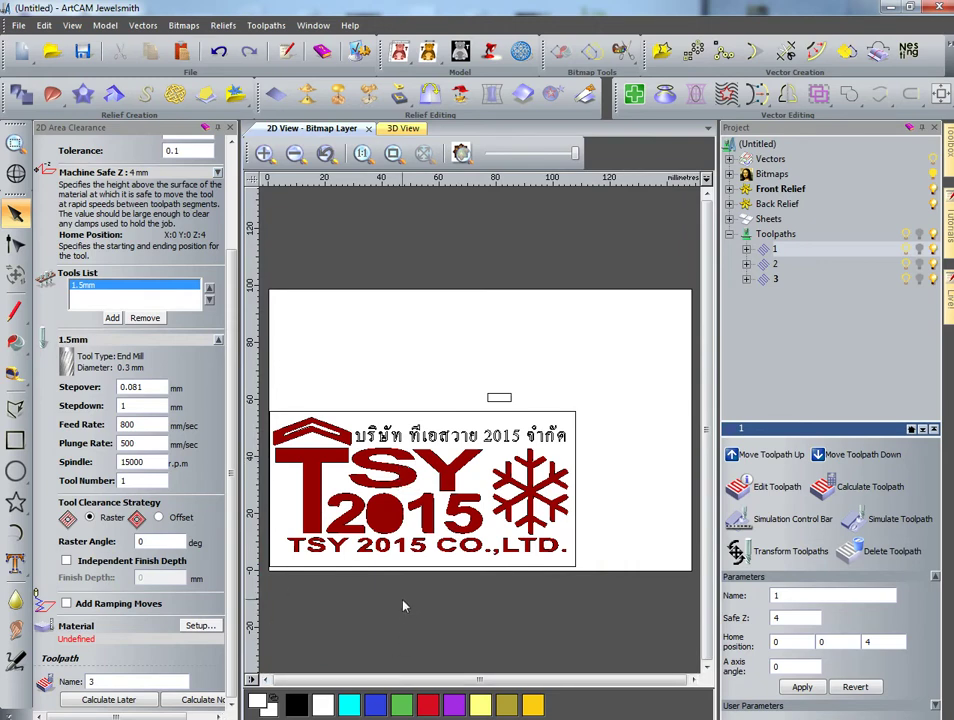
# Edit toolpath 2 and recalculate it for only the large digit 2.
pyautogui.scroll(2, 404, 516)
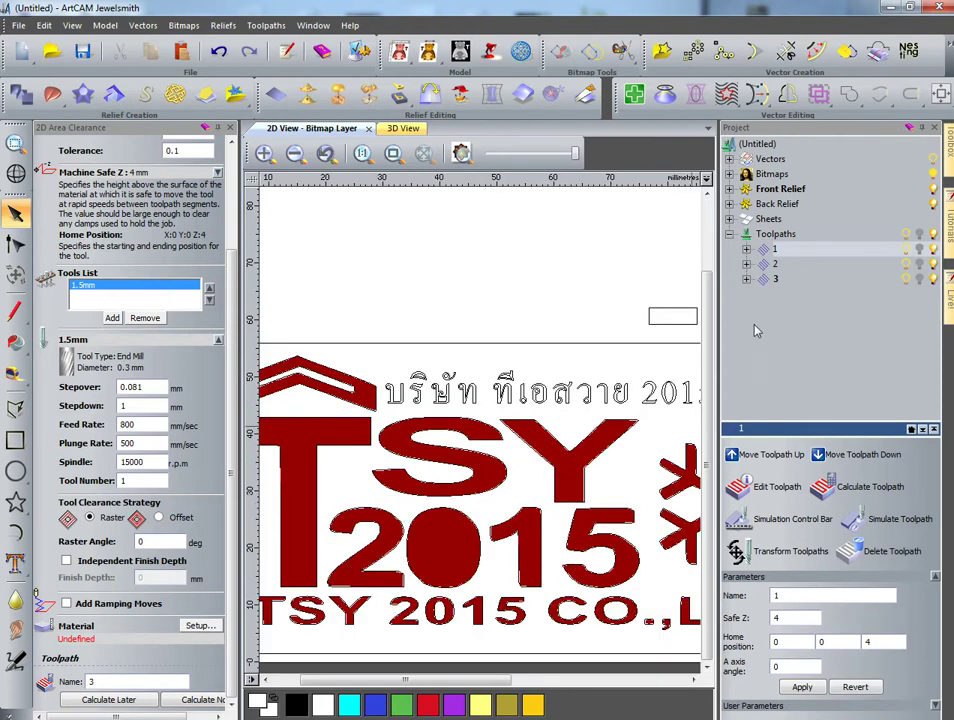
pyautogui.doubleClick(762, 266)
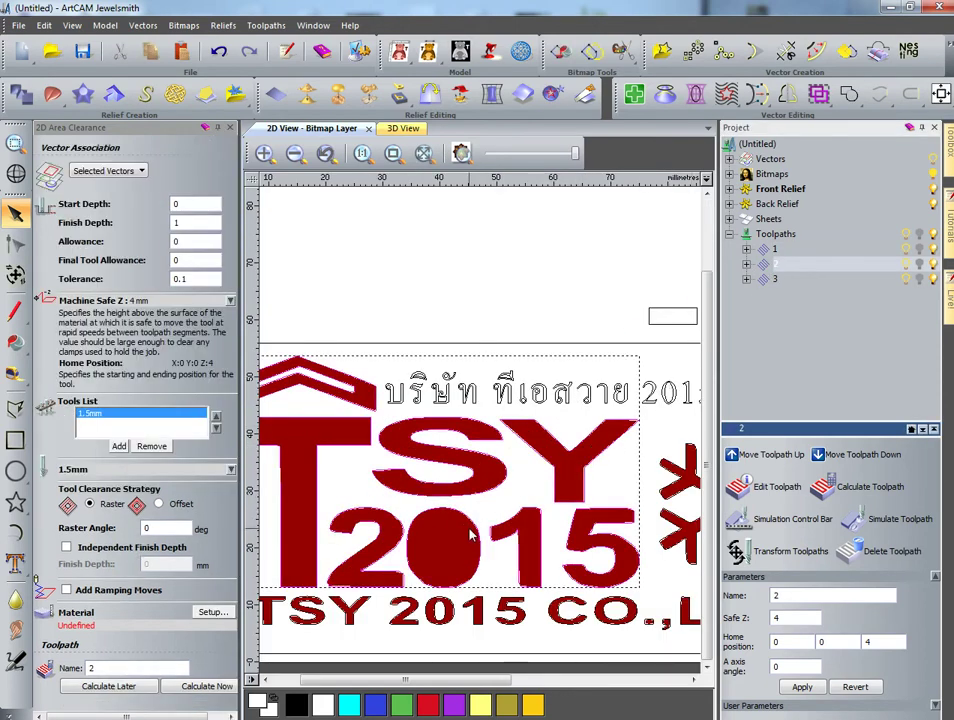
pyautogui.click(484, 567)
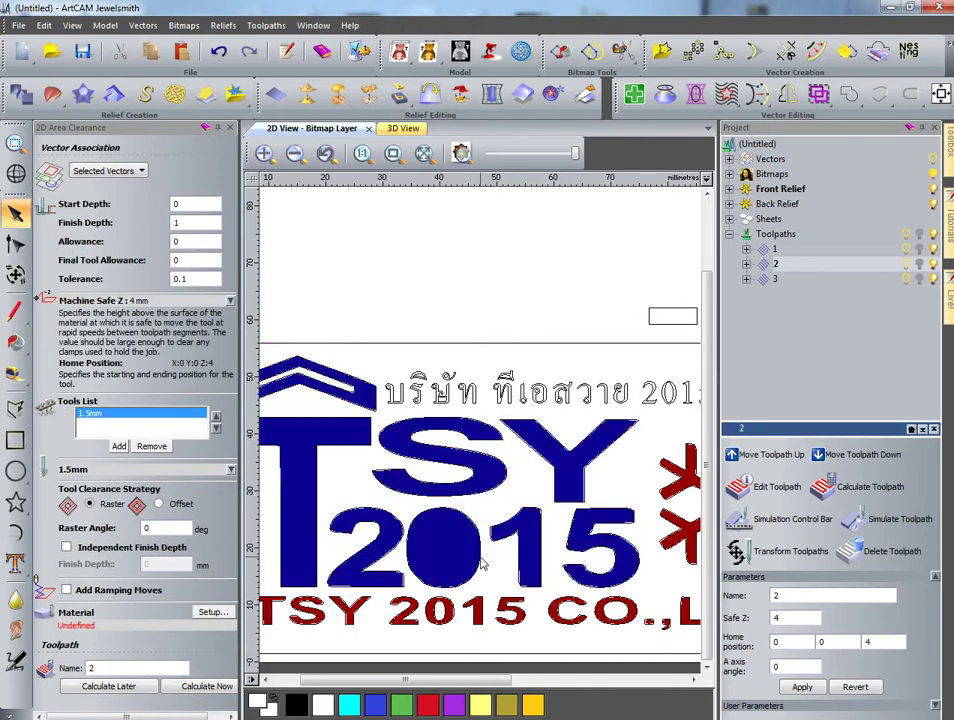
pyautogui.click(386, 556)
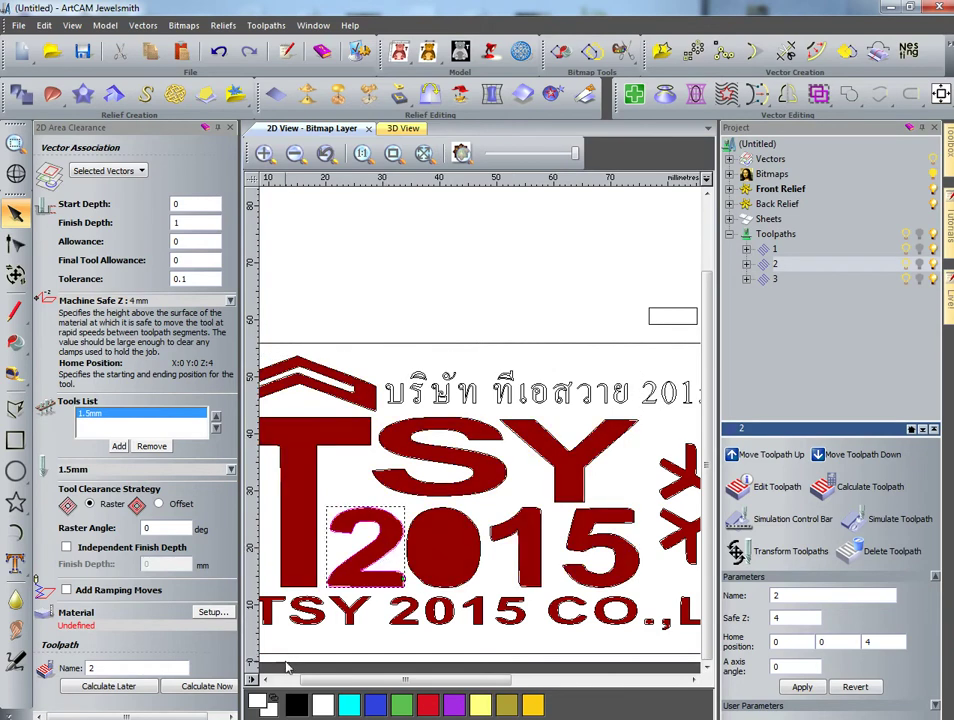
pyautogui.click(207, 686)
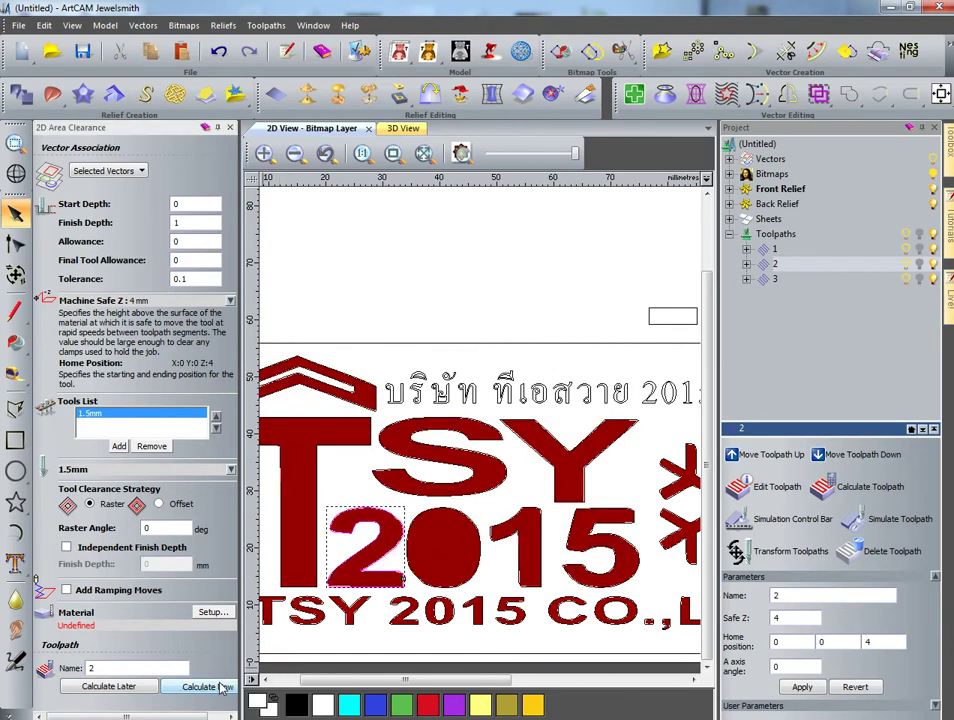
# Add the 0 with its inner outline, the T, roof, S, Y, 1 and 5 to the selection and recalculate toolpath 2.
pyautogui.keyDown('shift'); pyautogui.click(437, 510); pyautogui.keyUp('shift')
pyautogui.keyDown('shift'); pyautogui.click(376, 440); pyautogui.keyUp('shift')
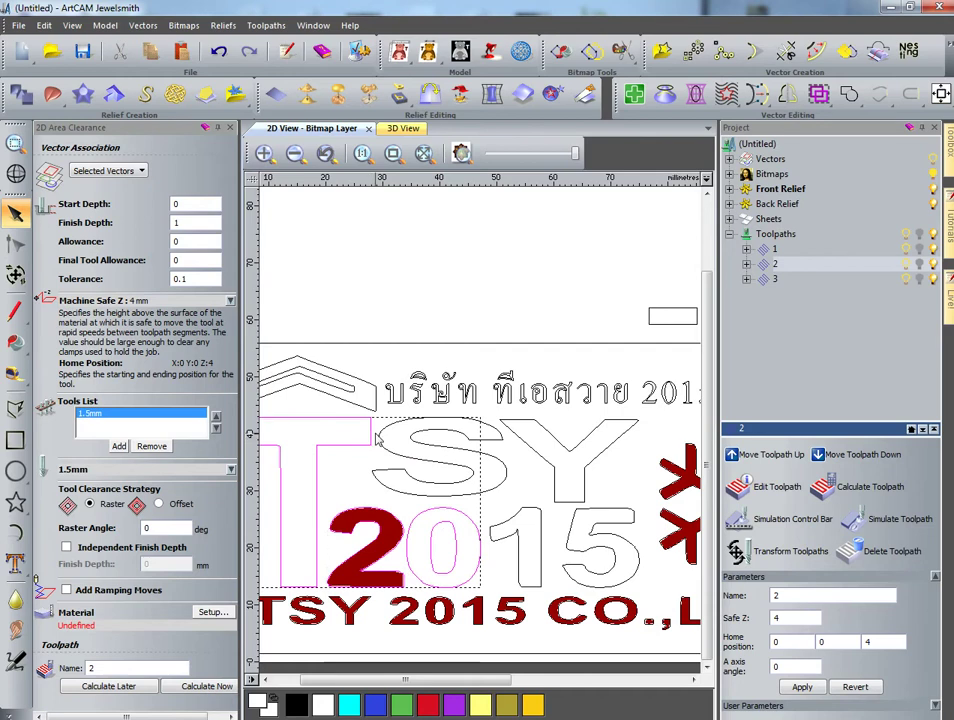
pyautogui.keyDown('shift'); pyautogui.click(320, 362); pyautogui.keyUp('shift')
pyautogui.keyDown('shift'); pyautogui.click(432, 452); pyautogui.keyUp('shift')
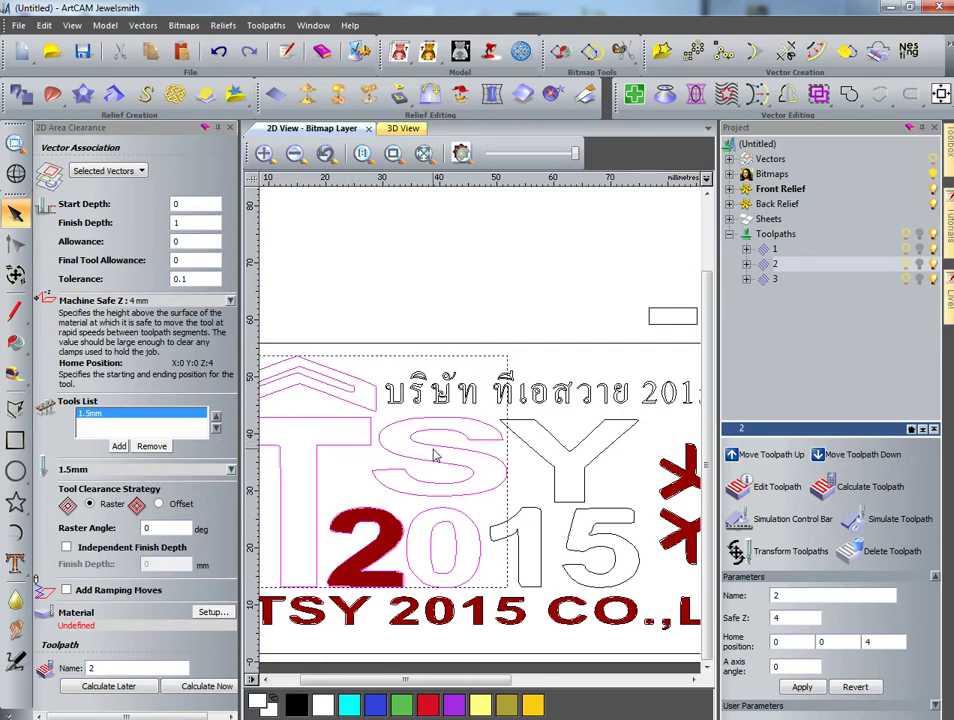
pyautogui.keyDown('shift'); pyautogui.click(521, 516); pyautogui.keyUp('shift')
pyautogui.keyDown('shift'); pyautogui.doubleClick(557, 494); pyautogui.keyUp('shift')
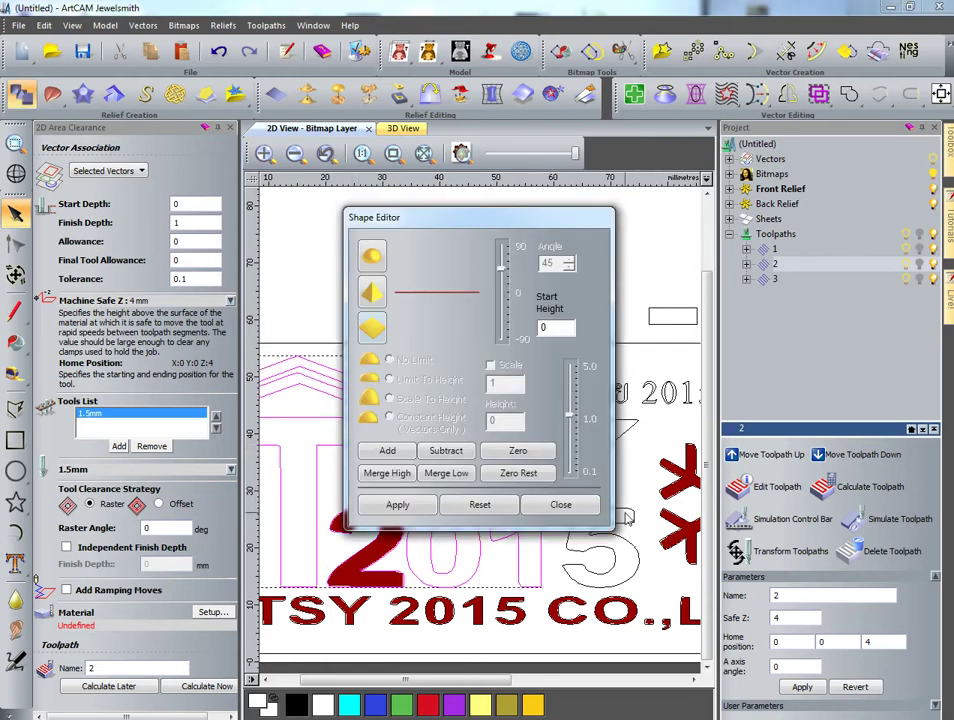
pyautogui.click(545, 508)
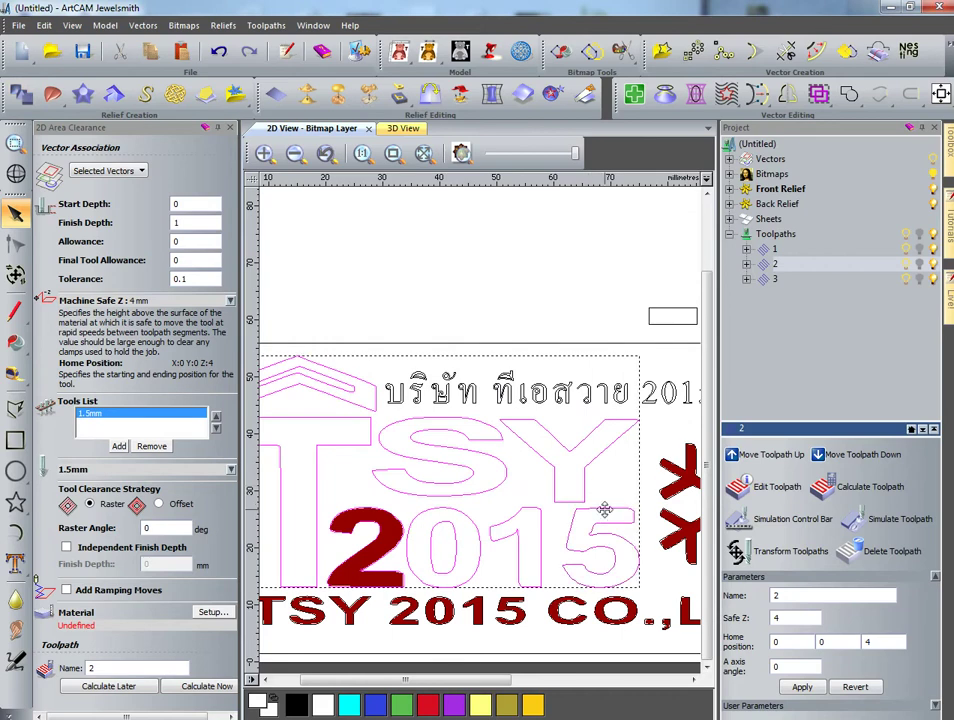
pyautogui.scroll(-2, 609, 511)
pyautogui.scroll(2, 590, 508)
pyautogui.click(222, 686)
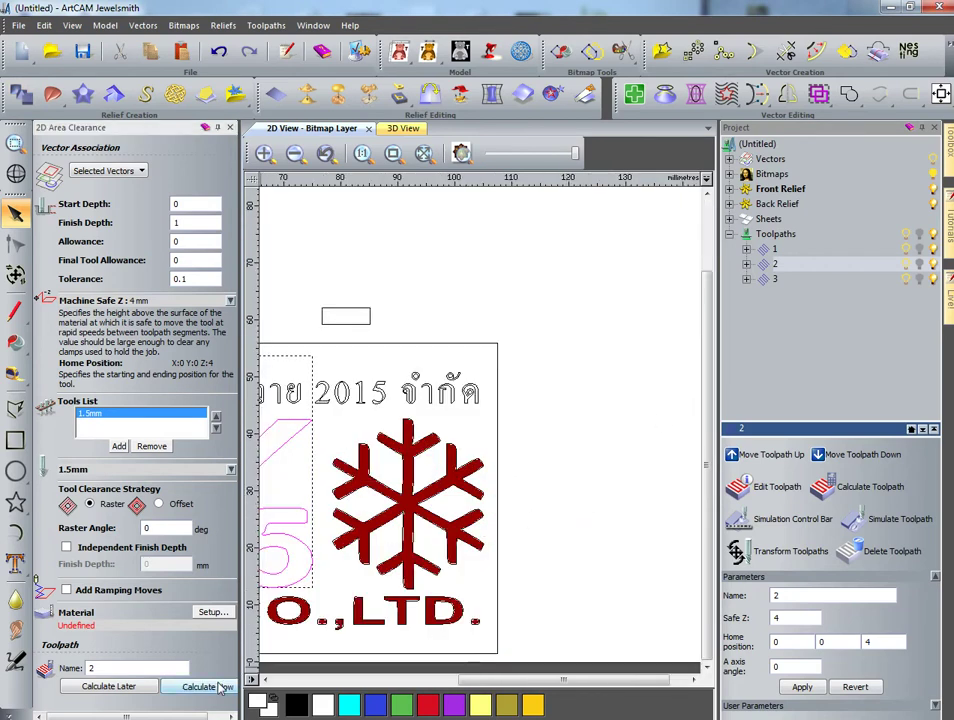
pyautogui.scroll(-2, 511, 490)
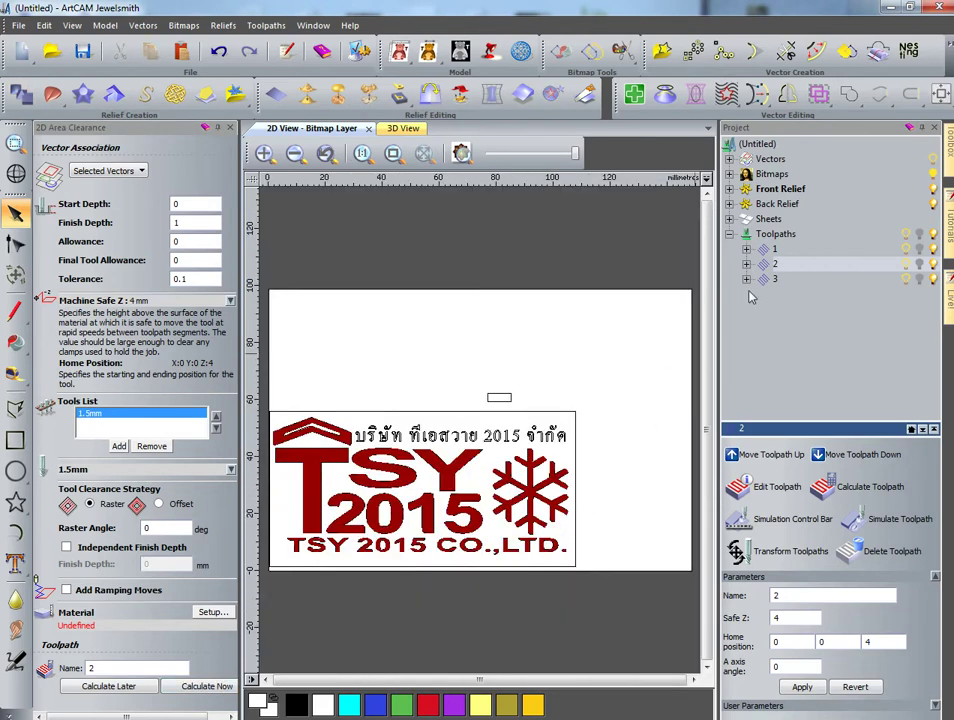
# Start a new 2D profile toolpath that runs along the selected vectors with a finish depth of 0.3 mm.
pyautogui.click(266, 25)
pyautogui.moveTo(330, 81)
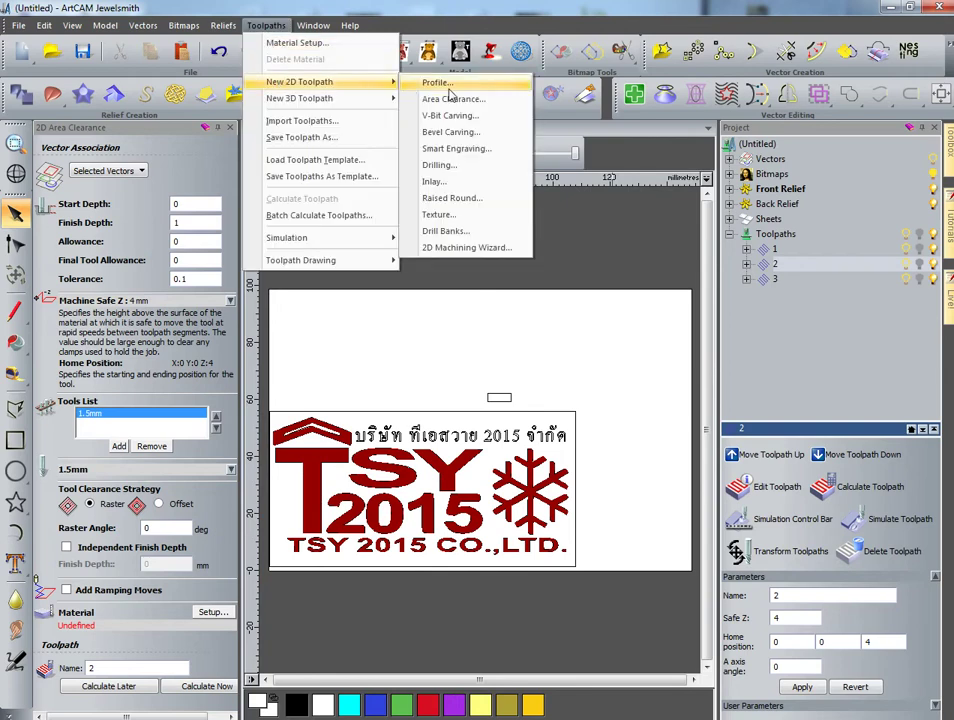
pyautogui.click(437, 83)
pyautogui.click(124, 231)
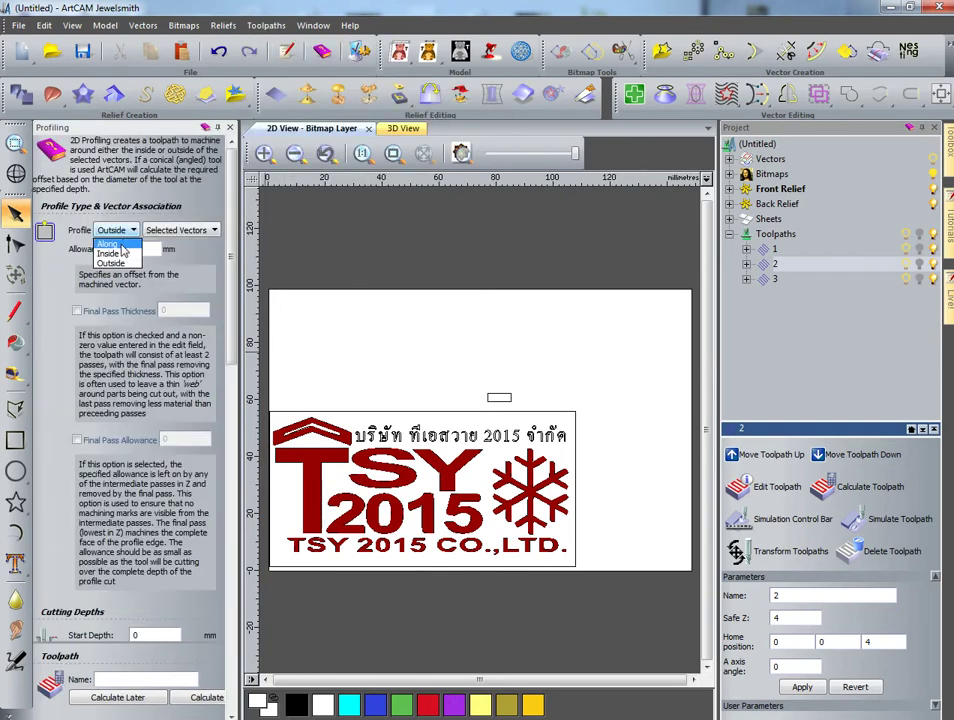
pyautogui.click(110, 241)
pyautogui.scroll(-2, 152, 257)
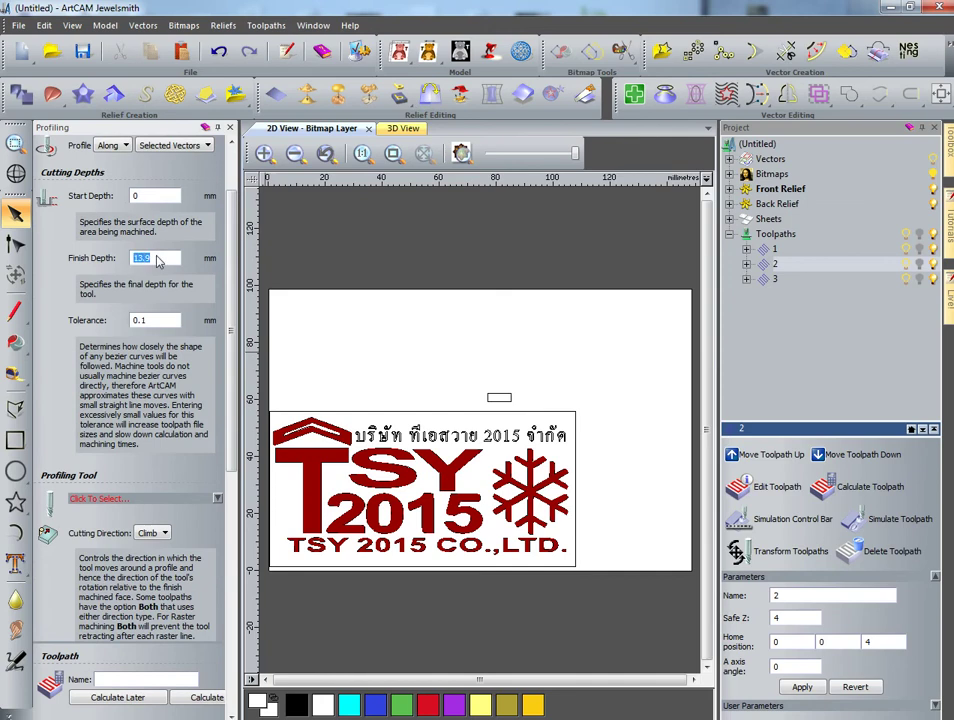
pyautogui.write('0.')
pyautogui.press('BackSpace')
pyautogui.write('3')
# Choose the 0.1 mm tool for the profile toolpath and name the toolpath 4.
pyautogui.scroll(-3, 205, 300)
pyautogui.click(217, 389)
pyautogui.doubleClick(362, 428)
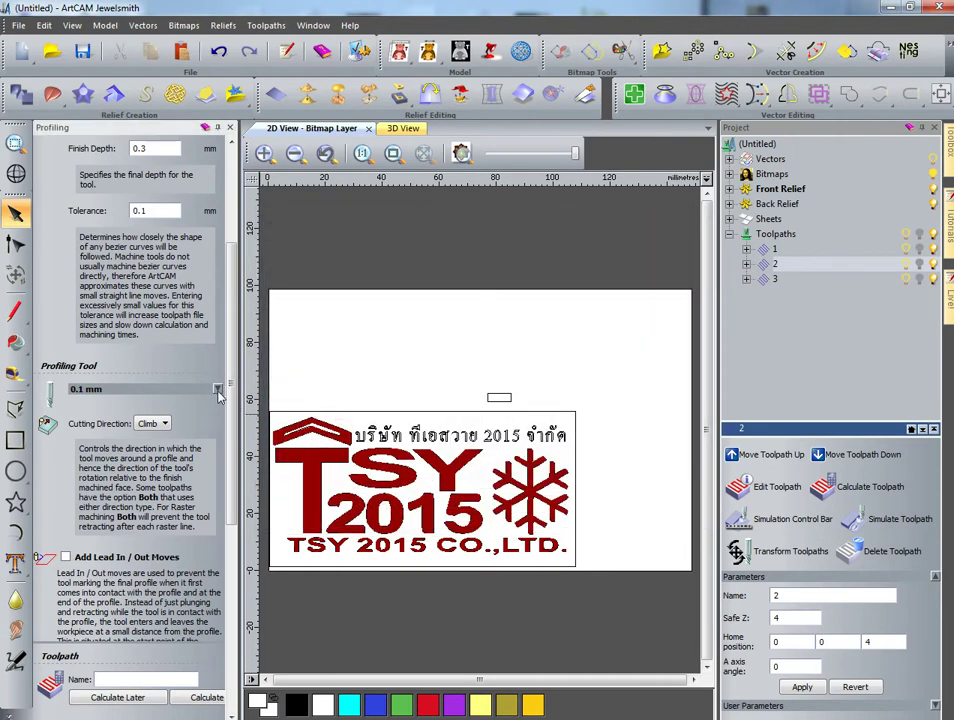
pyautogui.scroll(-10, 156, 560)
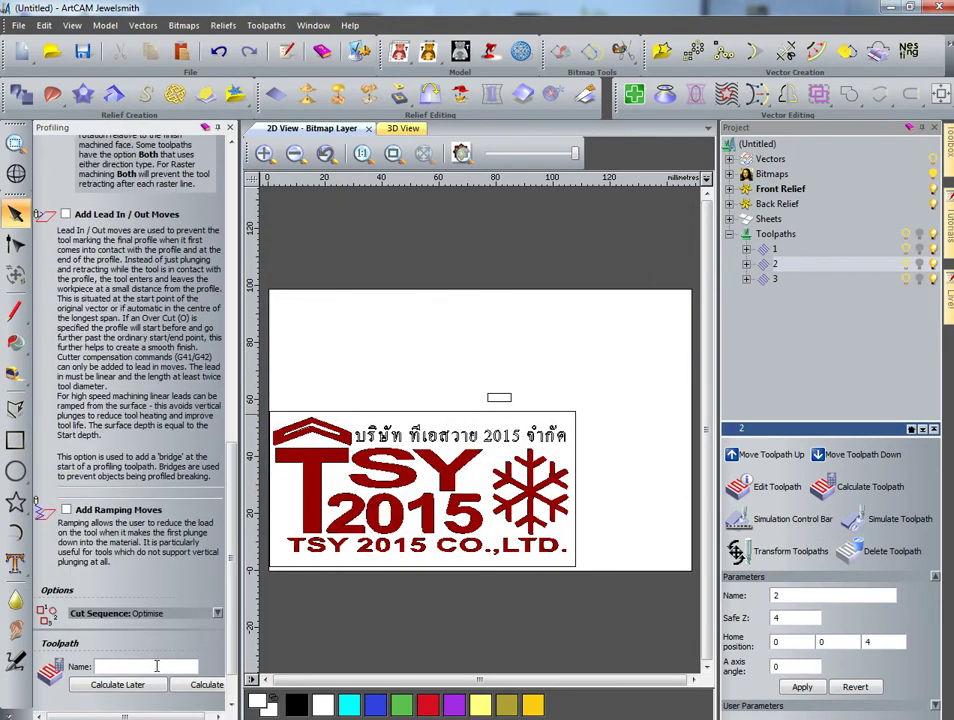
pyautogui.write('4')
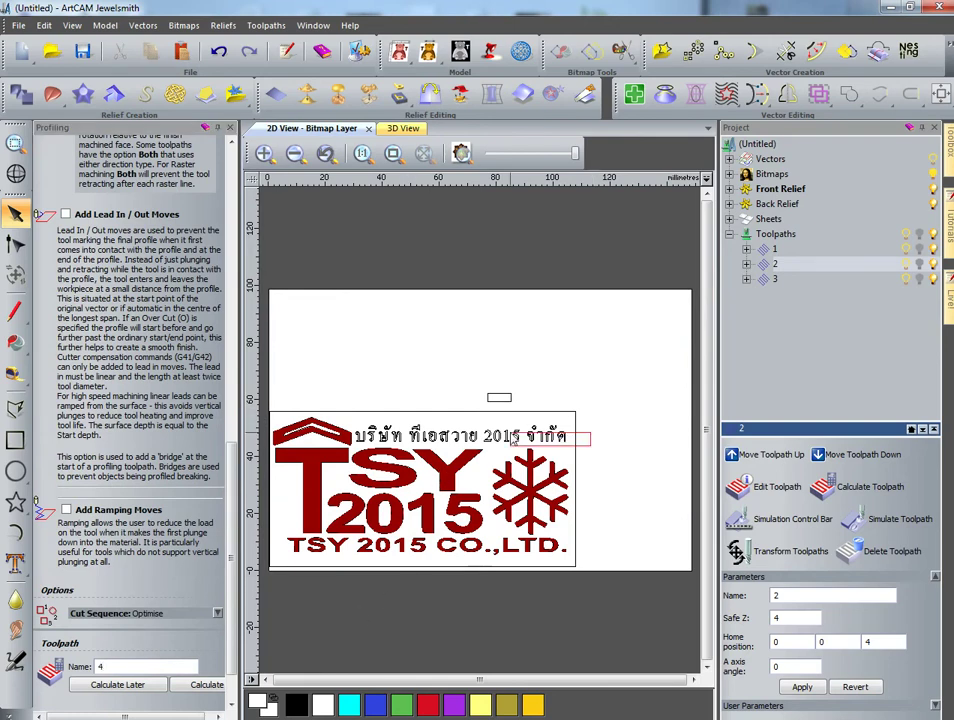
# Select the Thai company name and calculate profile toolpath 4 for it.
pyautogui.click(358, 428)
pyautogui.click(193, 689)
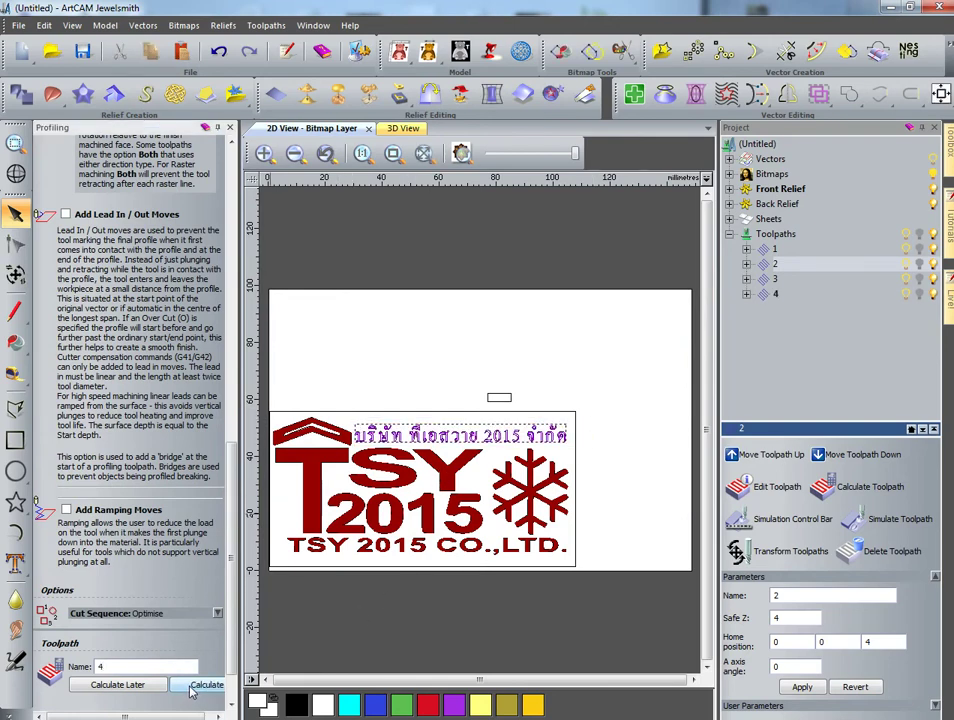
pyautogui.click(385, 601)
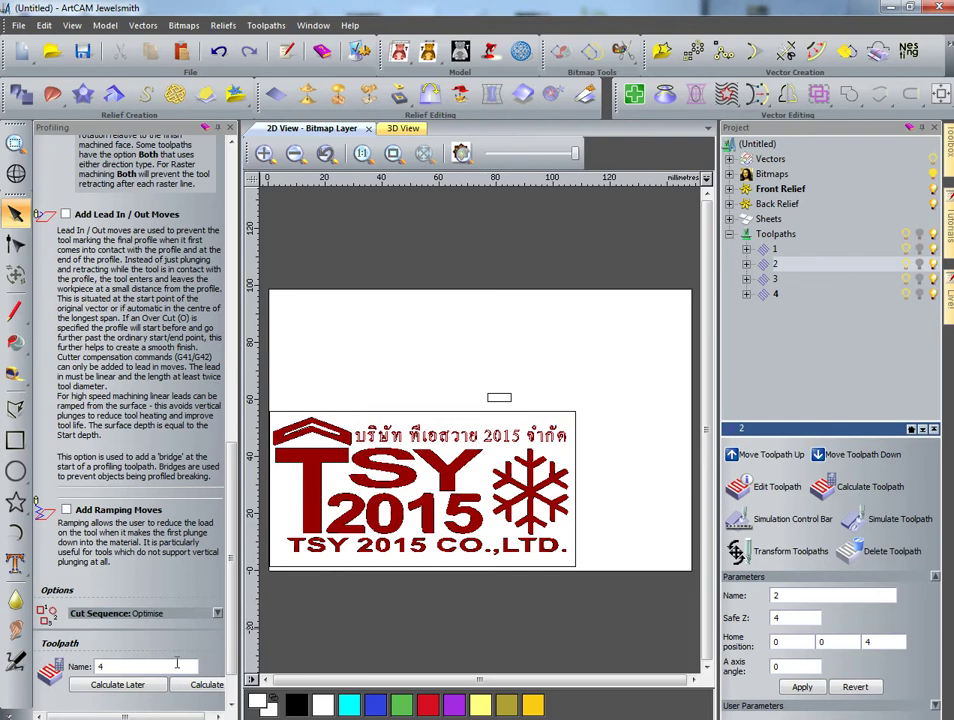
# Name the next profile toolpath 5 and set its profile type to Outside for the selected vectors.
pyautogui.click(262, 27)
pyautogui.doubleClick(139, 668)
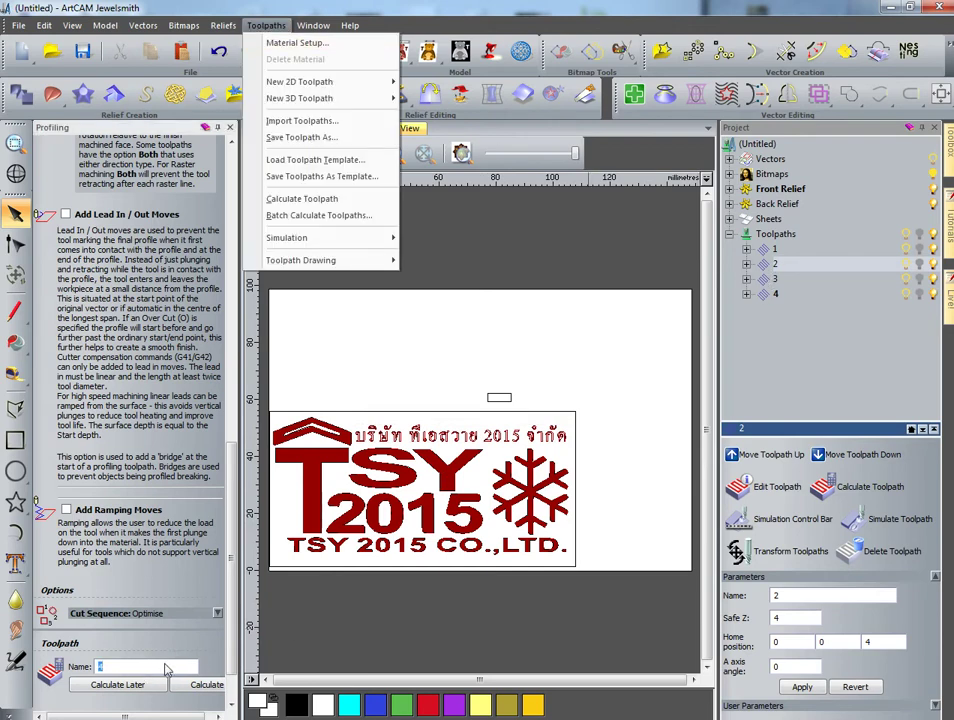
pyautogui.click(275, 30)
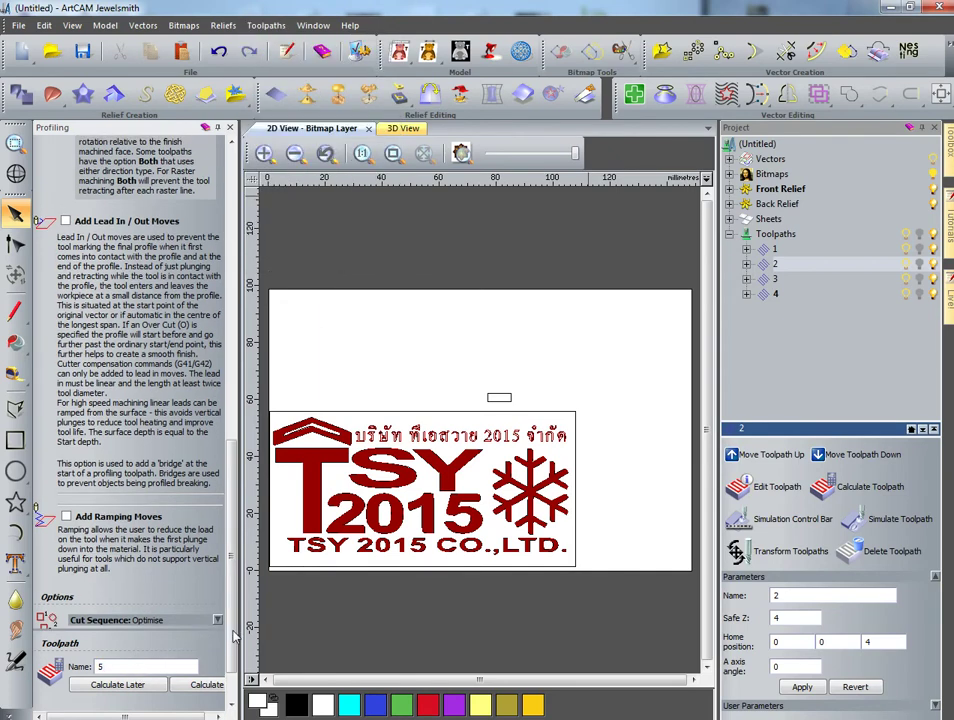
pyautogui.scroll(10, 130, 400)
pyautogui.click(116, 231)
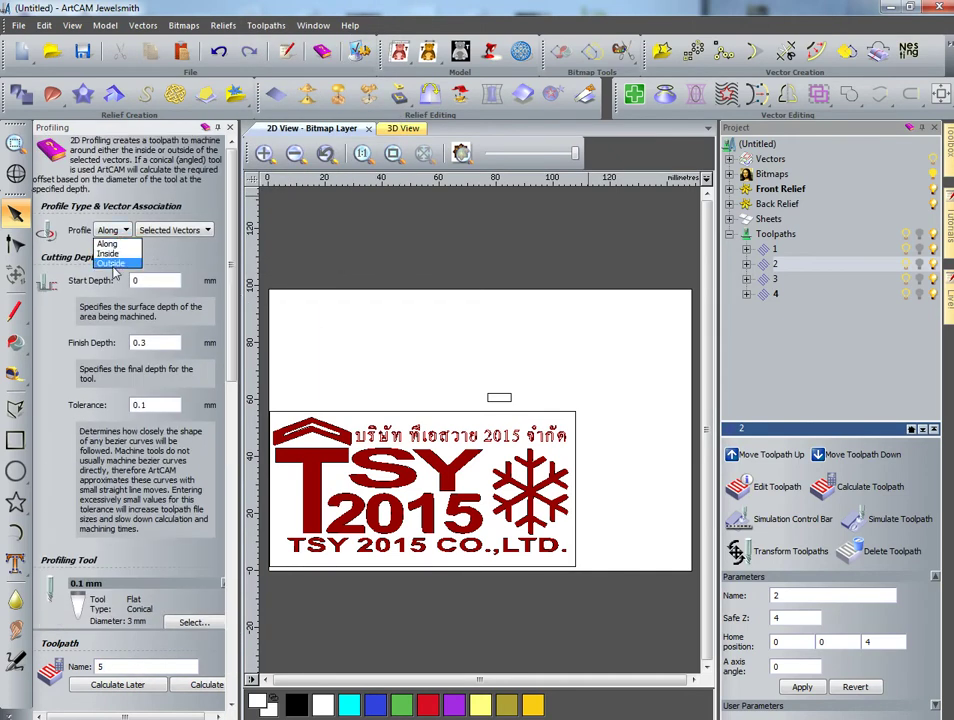
pyautogui.click(111, 263)
# Choose the End Mill 3 mm tool and calculate toolpath 5 around the logo's outer rectangular border.
pyautogui.scroll(-8, 210, 411)
pyautogui.scroll(-5, 210, 411)
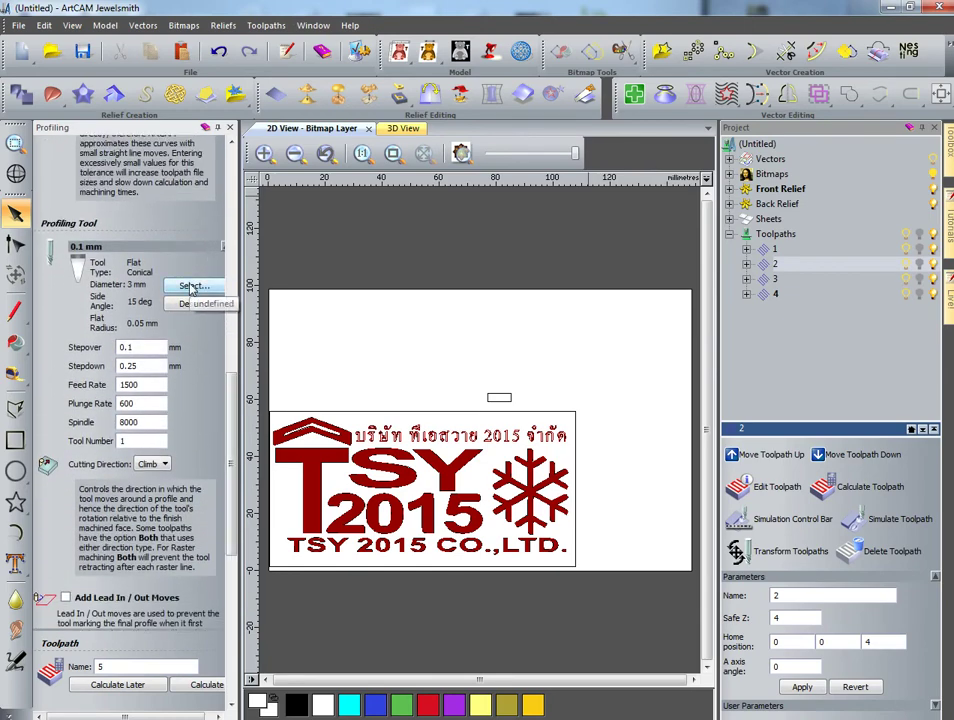
pyautogui.click(195, 286)
pyautogui.doubleClick(388, 392)
pyautogui.scroll(-5, 210, 550)
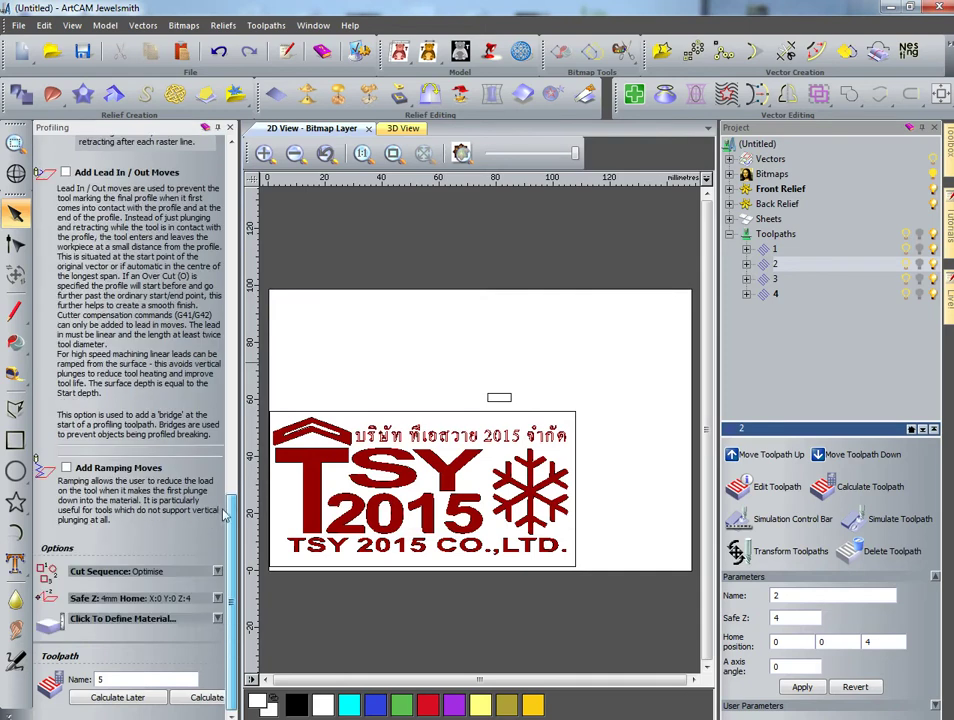
pyautogui.click(204, 697)
pyautogui.click(511, 397)
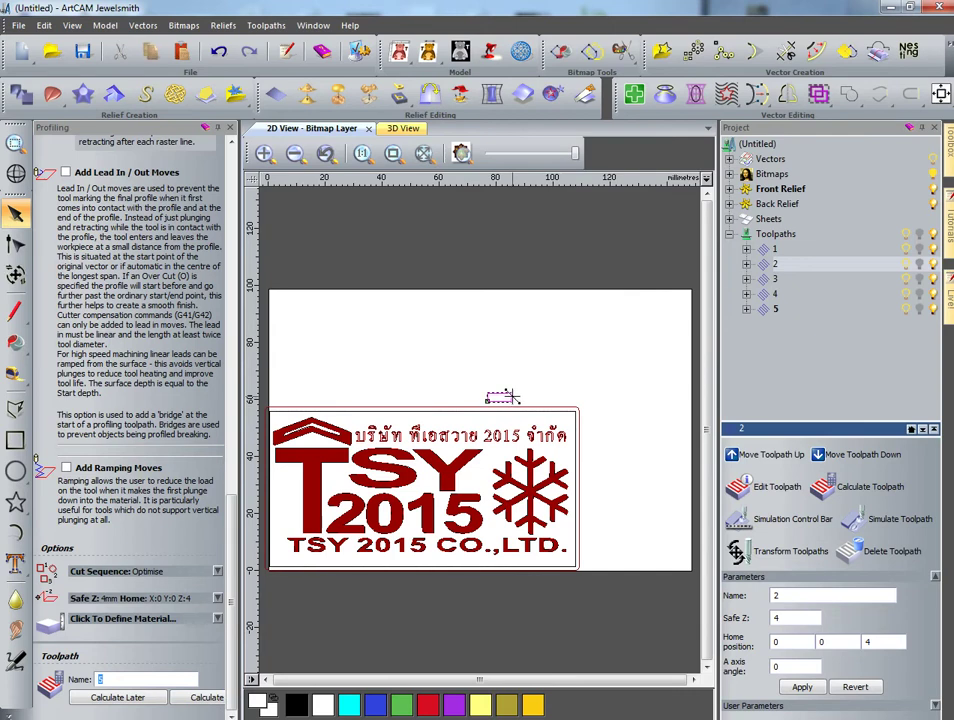
# Start saving toolpaths and add all five calculated toolpaths to the single output file.
pyautogui.click(266, 25)
pyautogui.click(298, 132)
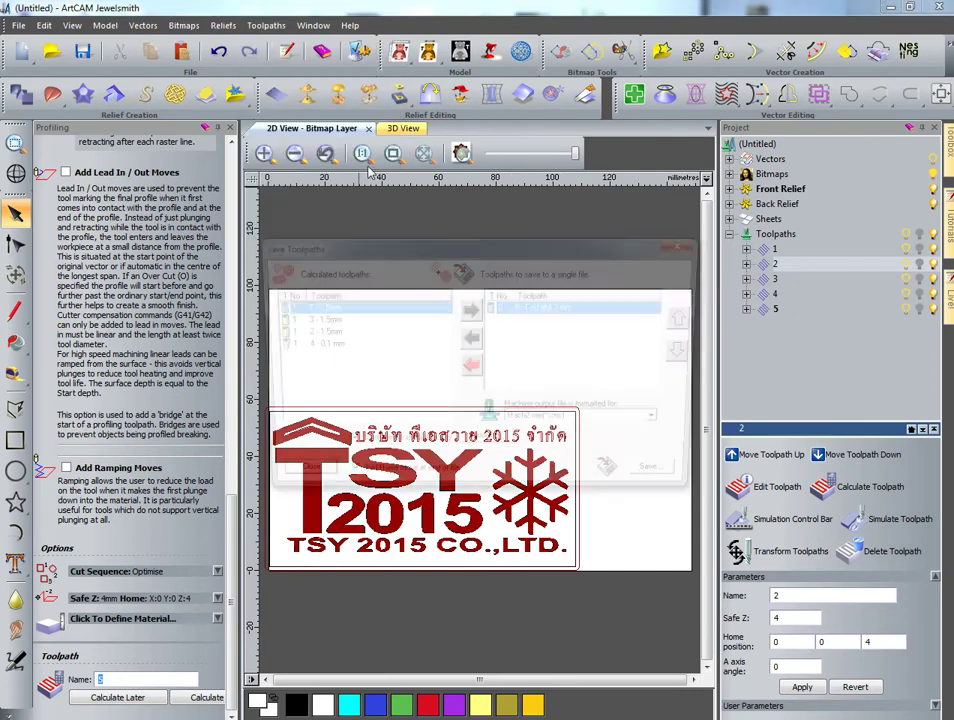
pyautogui.click(470, 310)
pyautogui.click(470, 310)
pyautogui.click(470, 310)
pyautogui.click(470, 310)
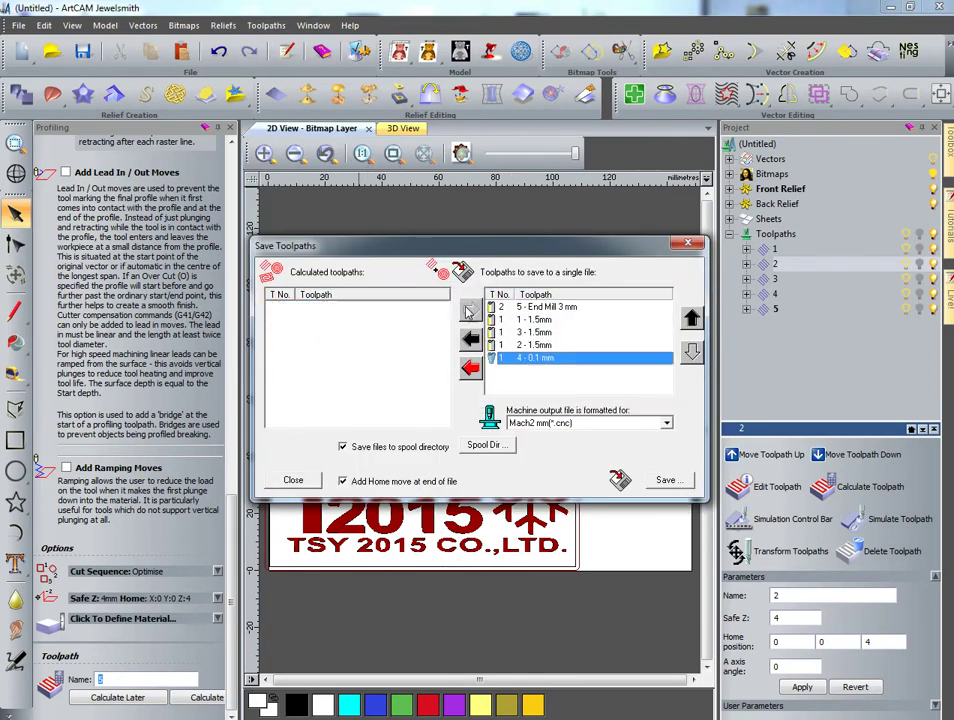
# Reorder the output file so that toolpath 5 with the 3 mm end mill comes last.
pyautogui.click(545, 307)
pyautogui.click(692, 353)
pyautogui.click(692, 353)
pyautogui.click(692, 353)
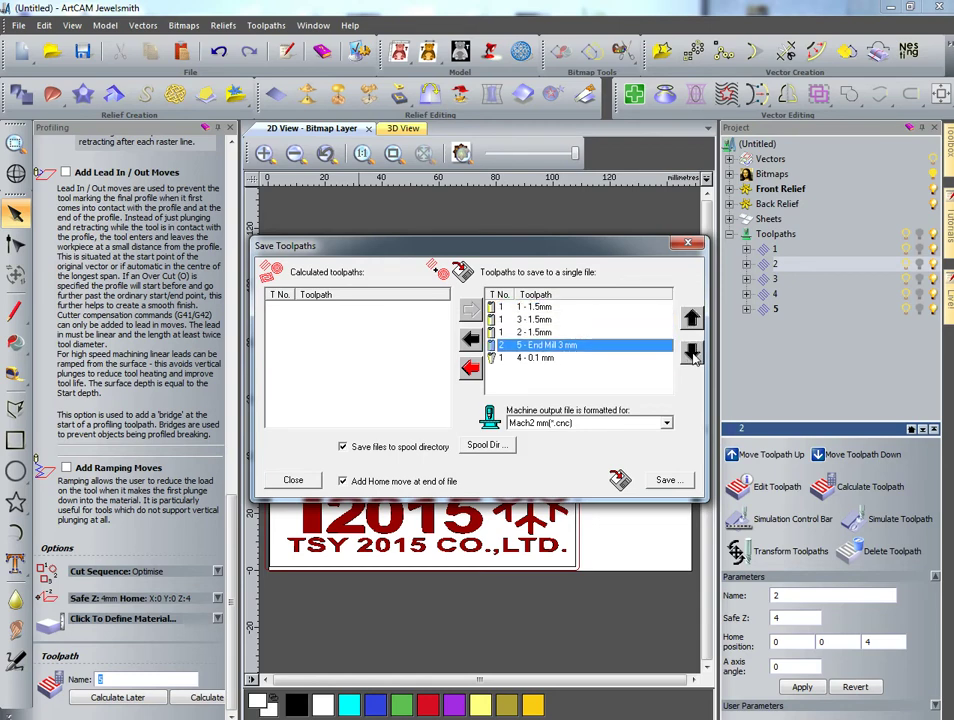
pyautogui.click(692, 353)
# Remove toolpaths 4 and 5 from the output file, keeping only the 1.5 mm toolpaths 1, 3 and 2.
pyautogui.click(664, 343)
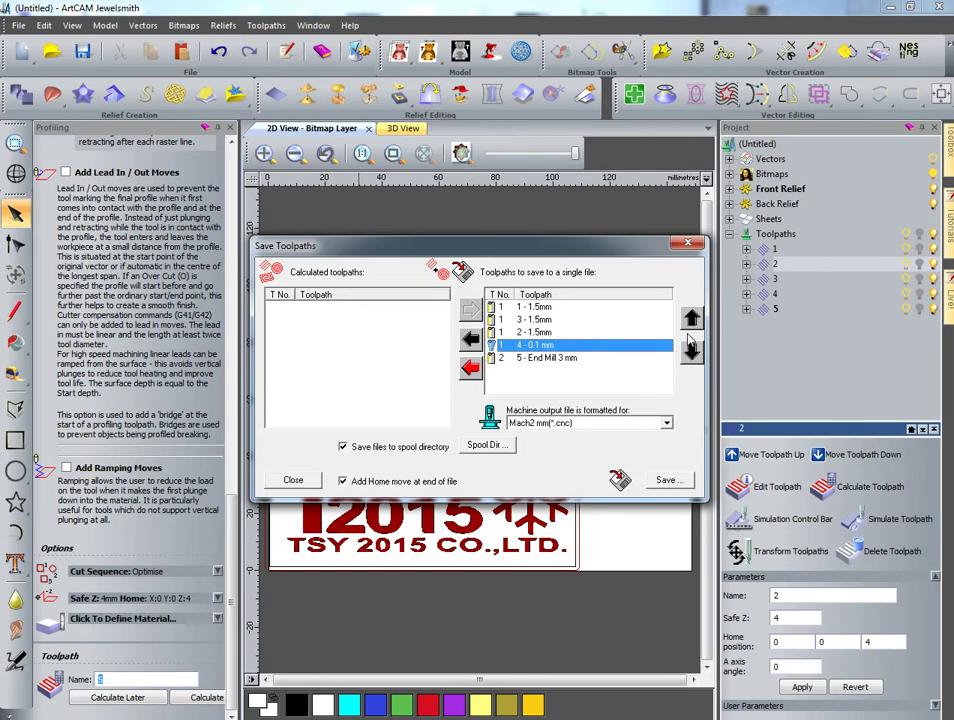
pyautogui.click(471, 339)
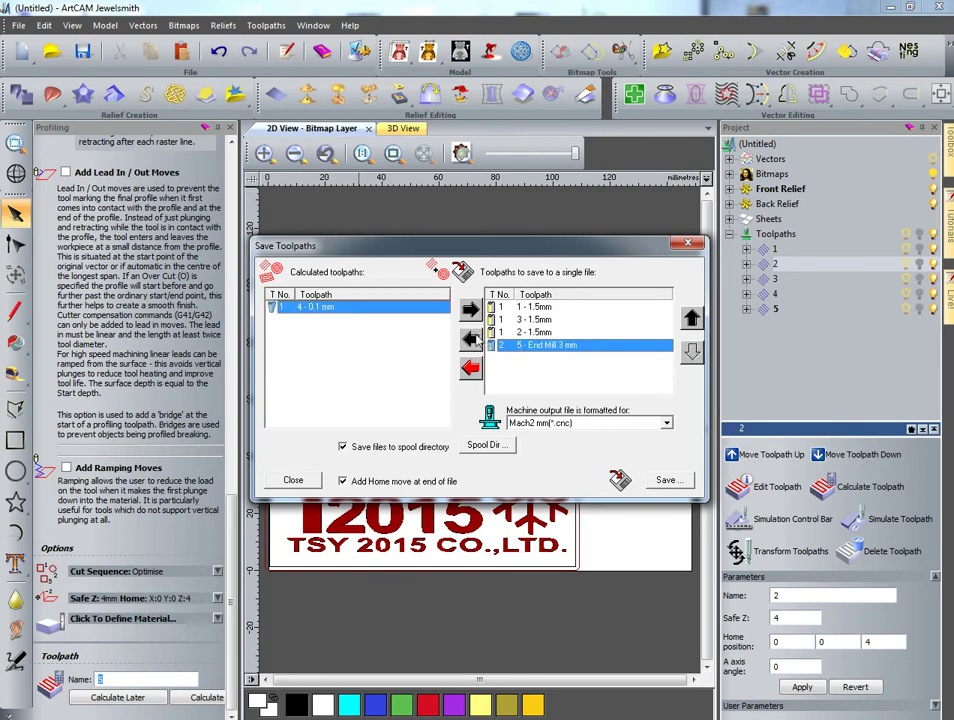
pyautogui.click(474, 339)
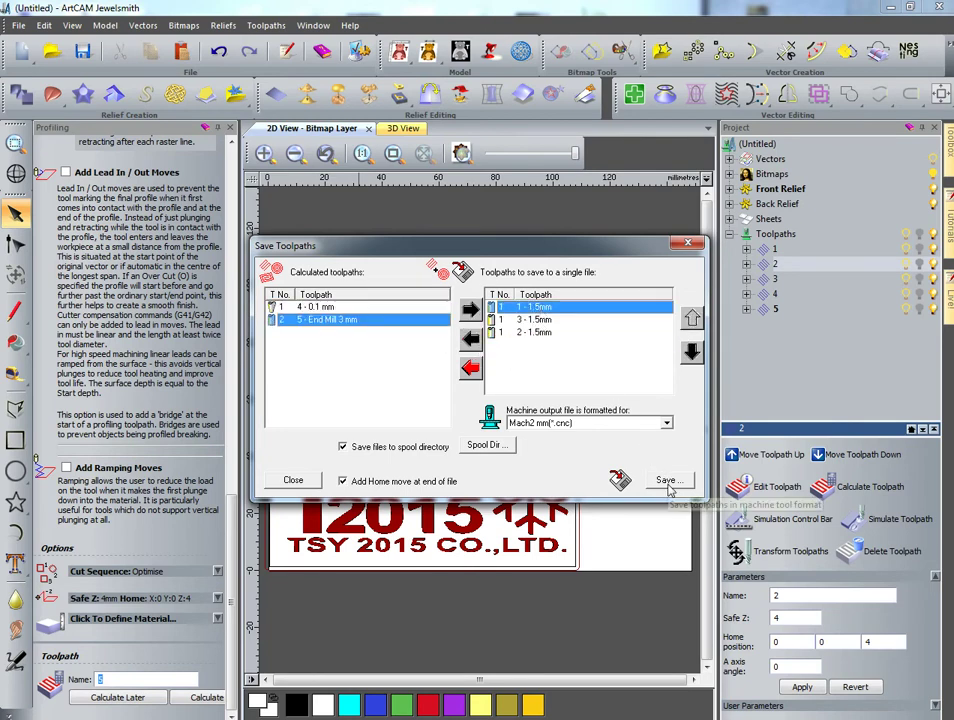
# Save the 1.5 mm toolpaths in Mach2 mm (*.cnc) format as Part1 in the Gcode folder on the Desktop.
pyautogui.click(666, 481)
pyautogui.click(308, 320)
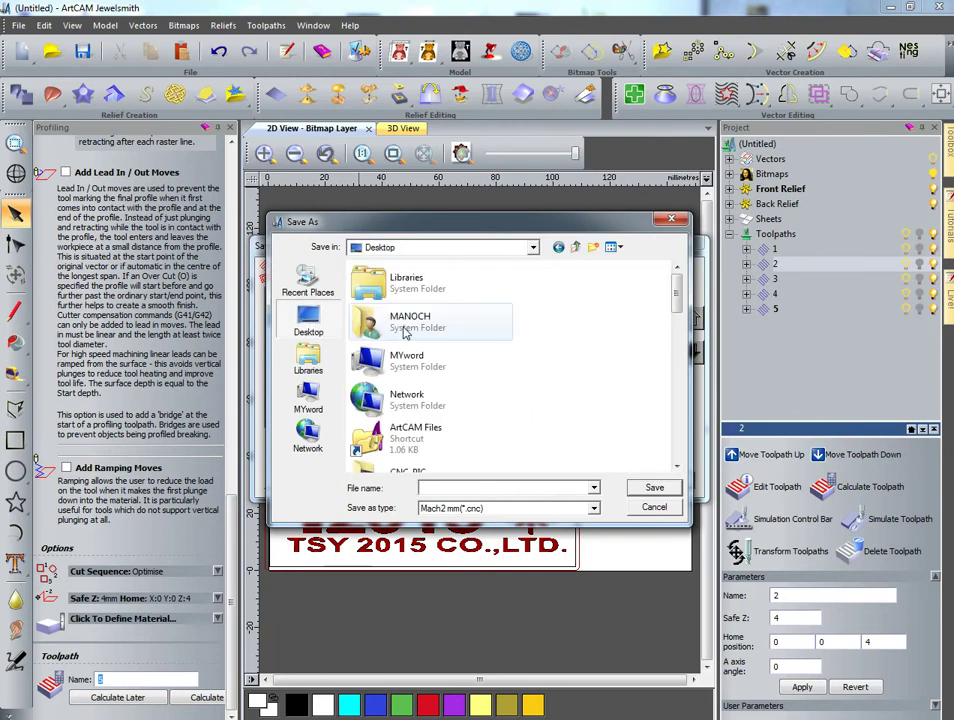
pyautogui.scroll(-3, 460, 330)
pyautogui.click(422, 285)
pyautogui.doubleClick(422, 285)
pyautogui.click(470, 488)
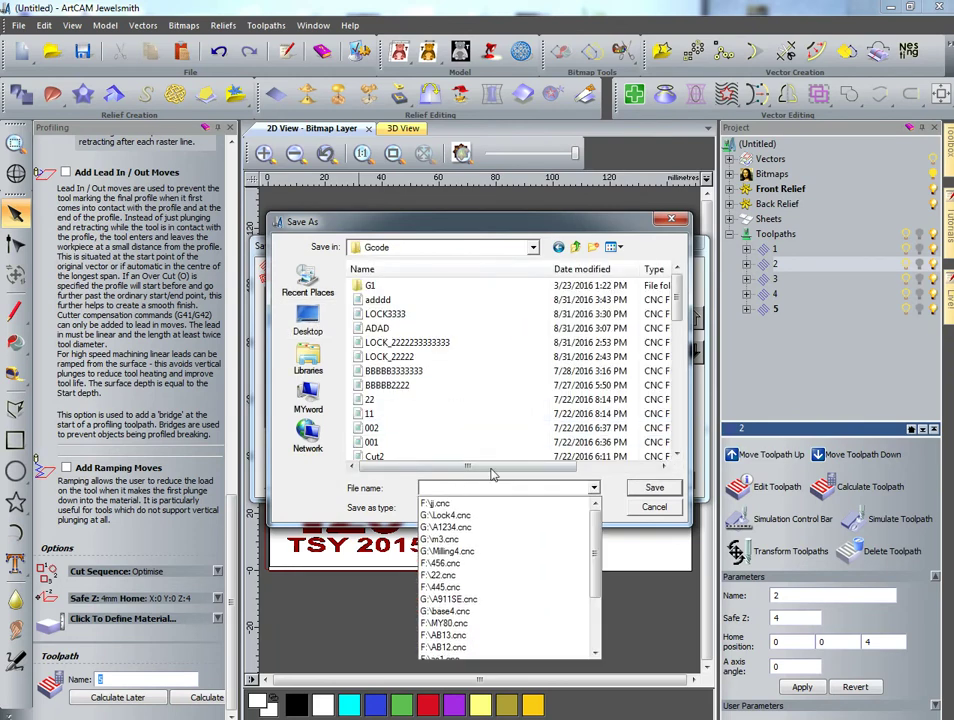
pyautogui.click(504, 490)
pyautogui.write('Part1')
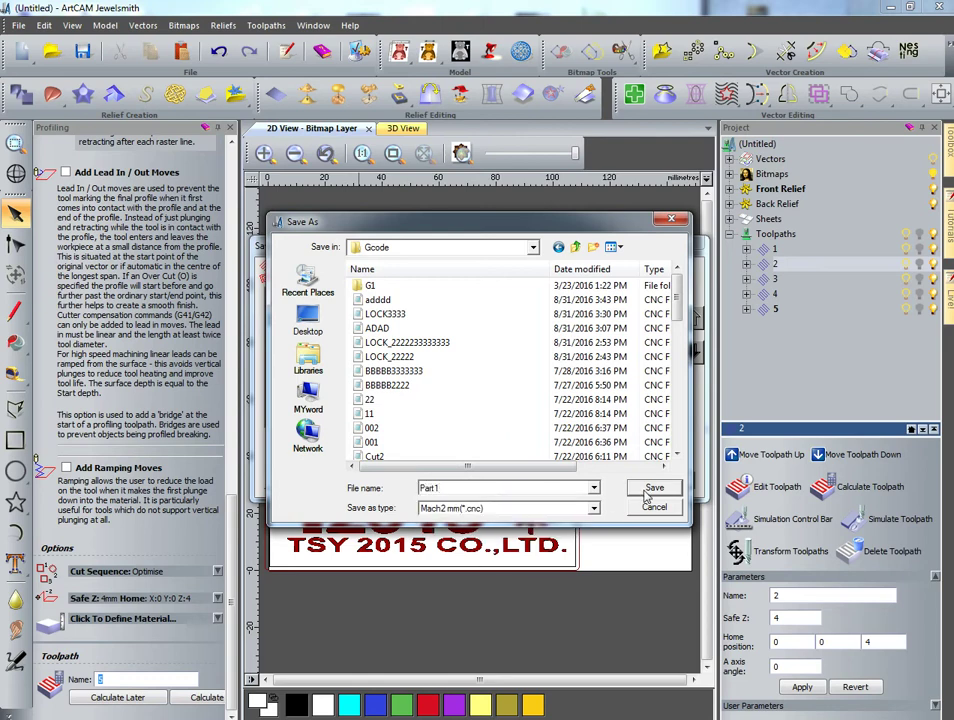
pyautogui.click(650, 490)
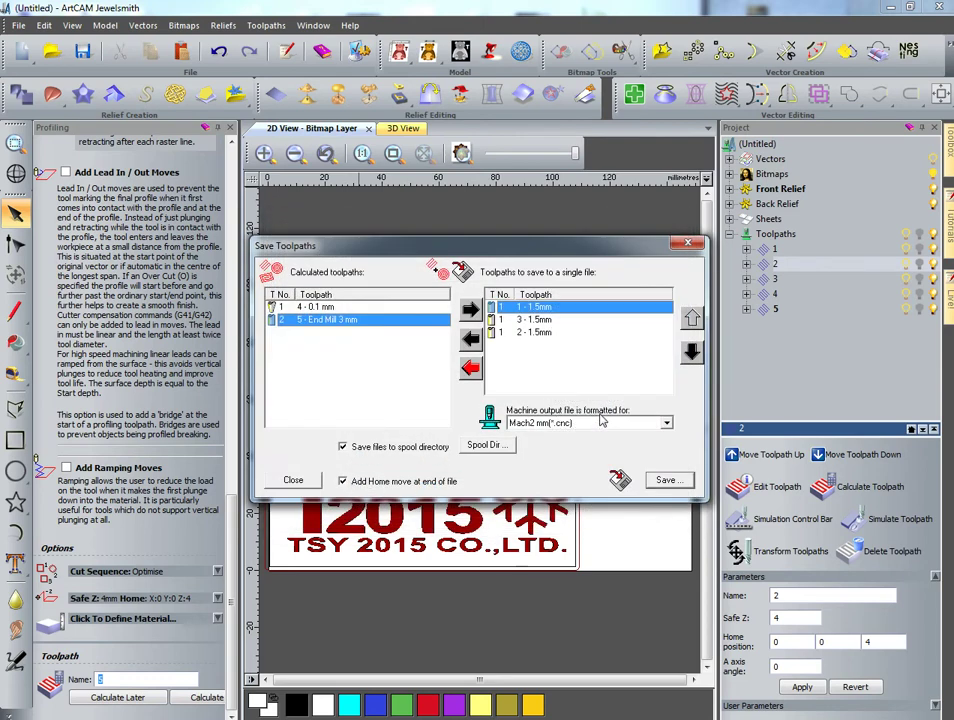
# Replace the toolpaths in the output list with only the 0.1 mm toolpath 4 and save it as Part2.
pyautogui.click(471, 339)
pyautogui.click(471, 339)
pyautogui.click(471, 339)
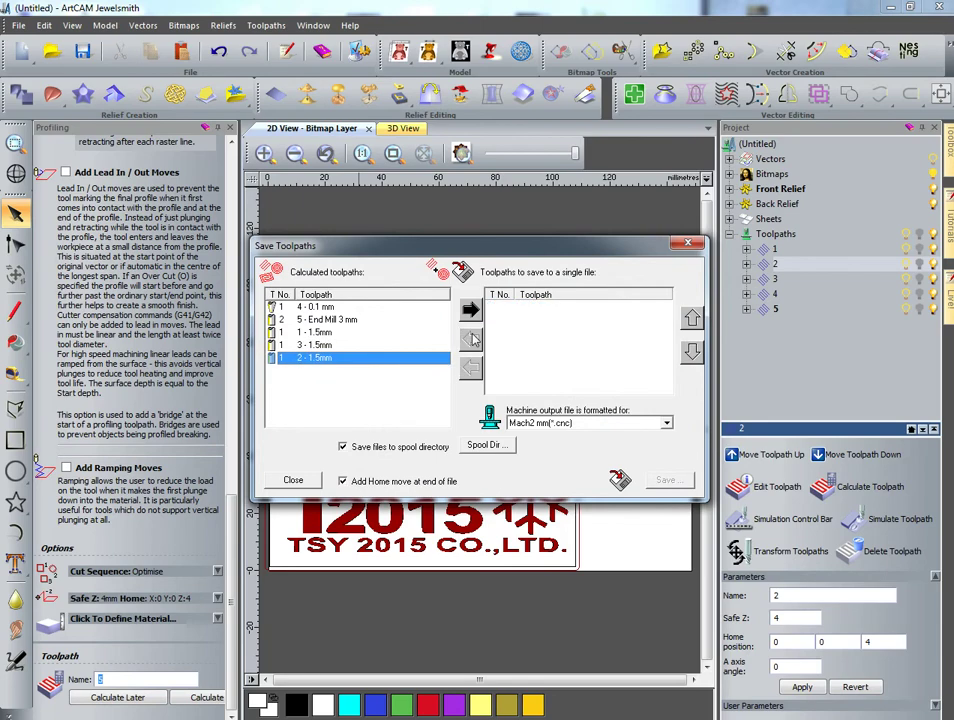
pyautogui.click(380, 307)
pyautogui.click(471, 309)
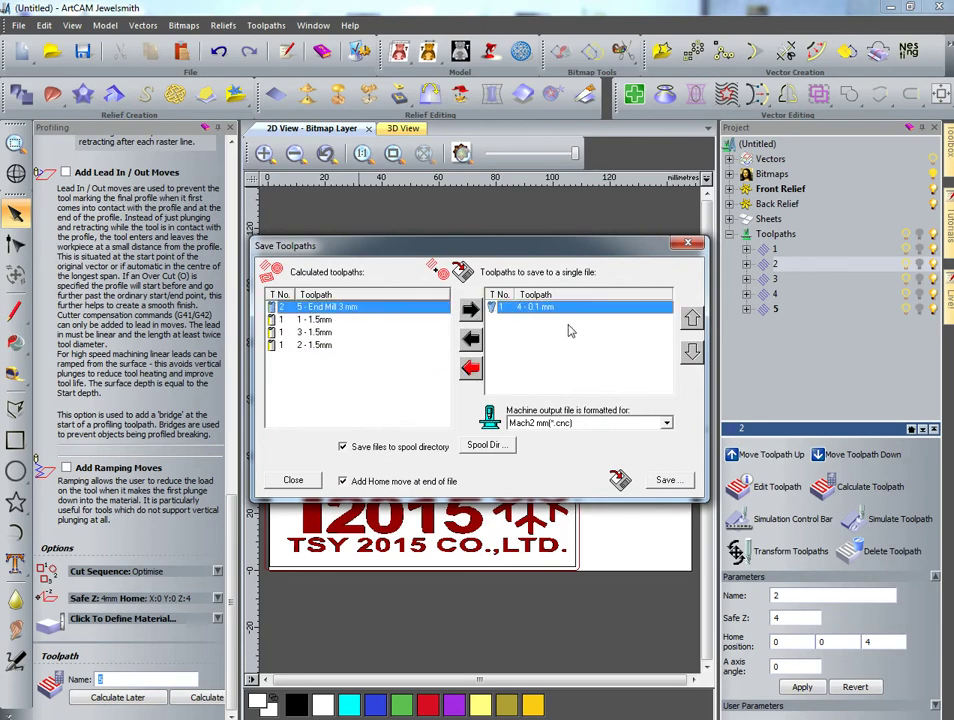
pyautogui.click(668, 481)
pyautogui.write('Part')
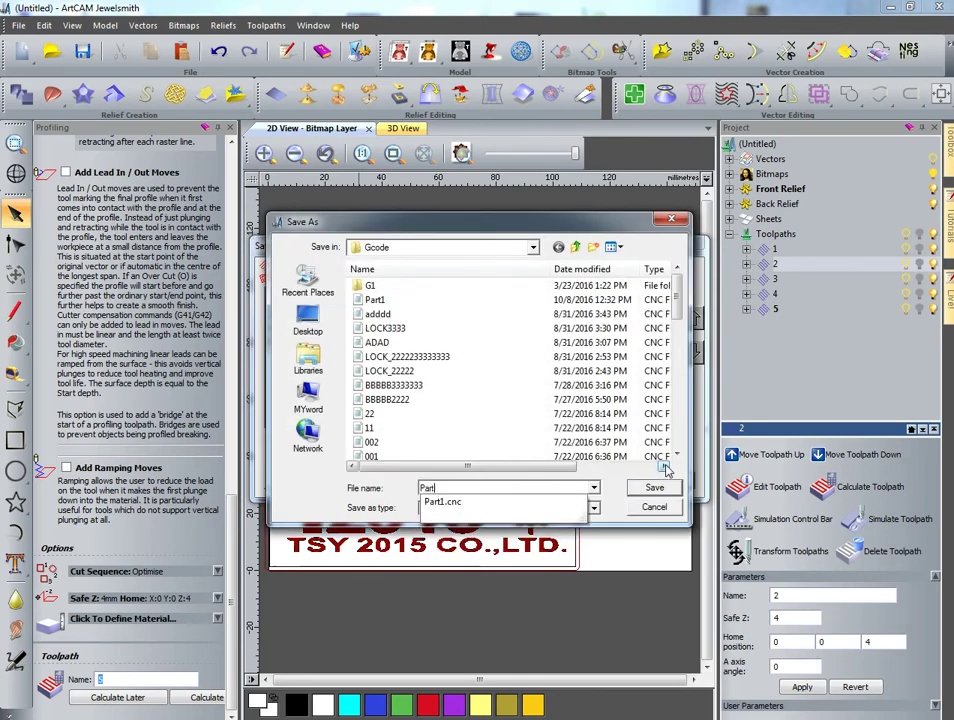
pyautogui.write('3')
pyautogui.click(656, 488)
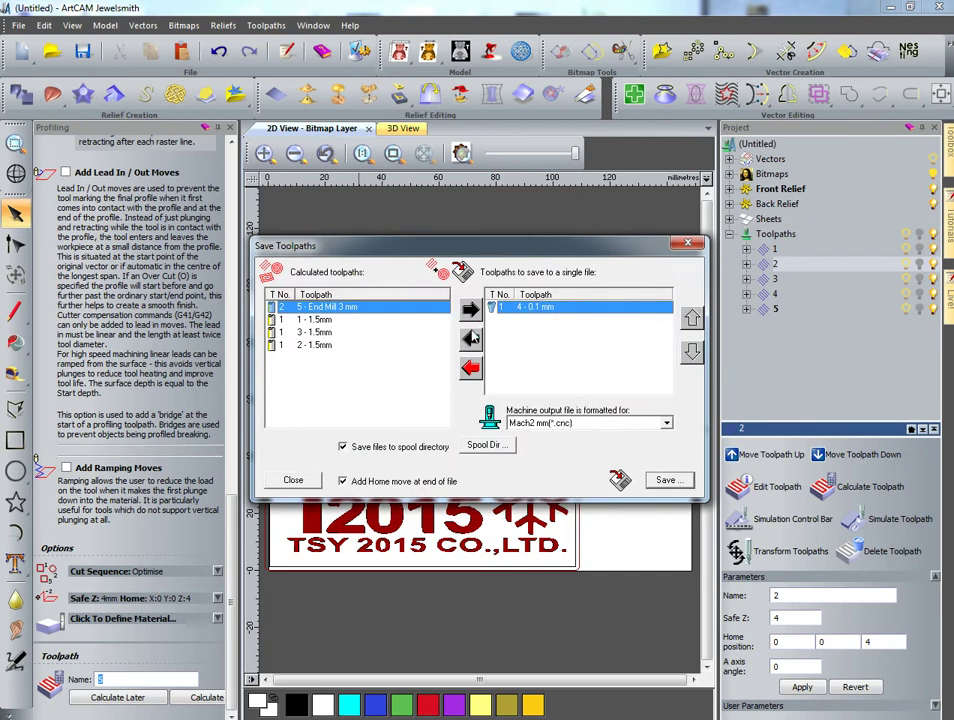
# Put only toolpath 5 with the 3 mm end mill in the output list, save it as Part3 and close the save dialog.
pyautogui.click(471, 338)
pyautogui.click(368, 308)
pyautogui.click(470, 309)
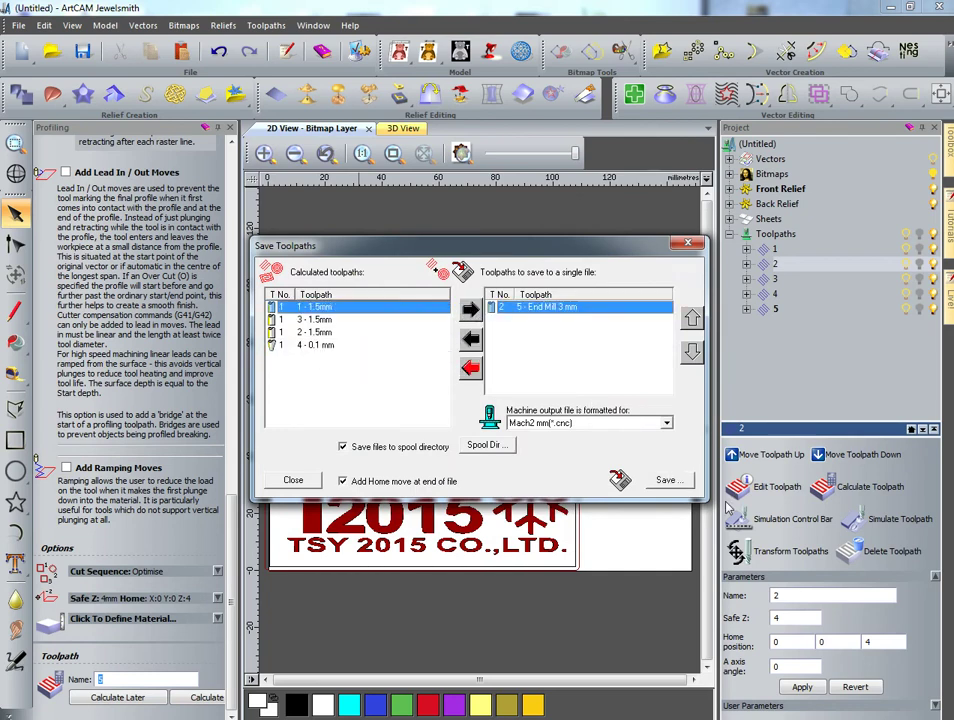
pyautogui.click(665, 480)
pyautogui.click(473, 488)
pyautogui.press('BackSpace')
pyautogui.write('3')
pyautogui.click(654, 487)
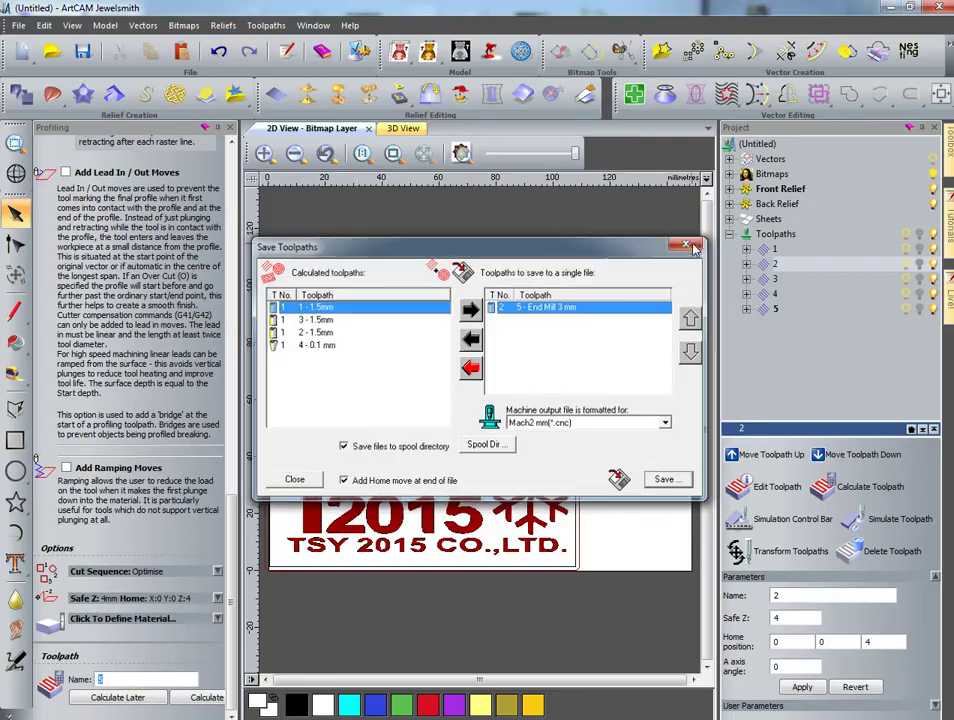
pyautogui.click(691, 245)
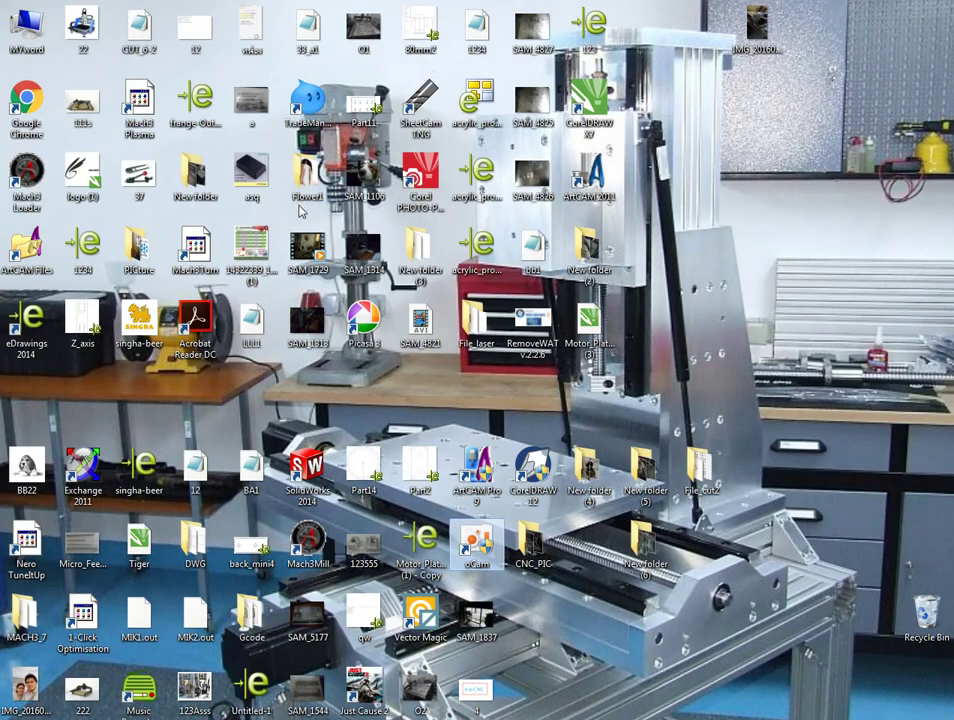
# Launch Mach3Mill from the desktop and load the Part1 G-code file from the Gcode folder.
pyautogui.doubleClick(308, 538)
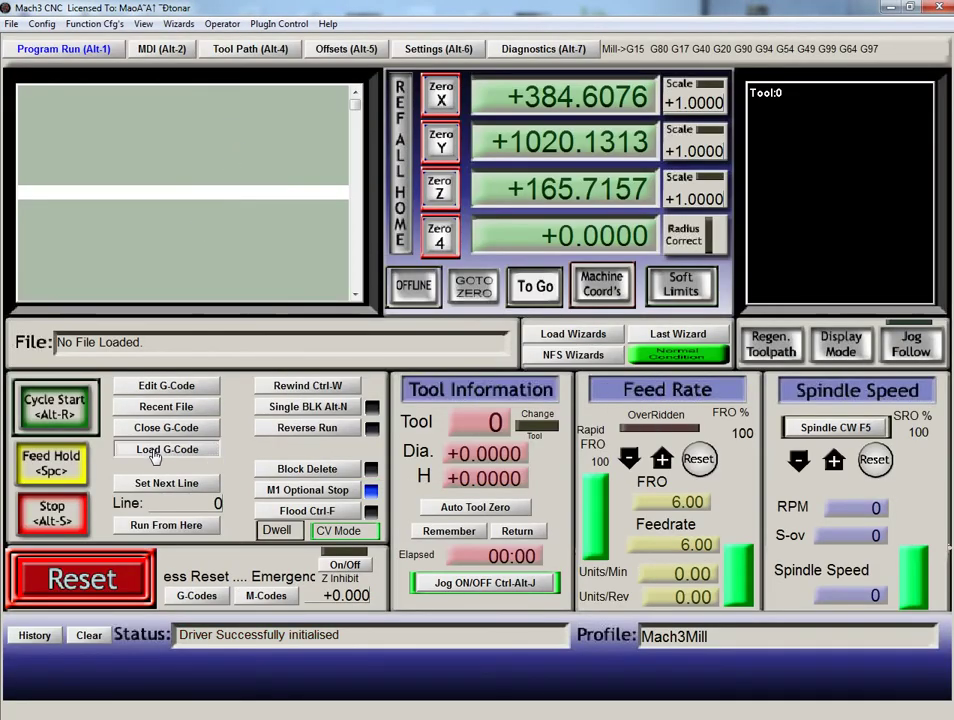
pyautogui.click(160, 448)
pyautogui.click(389, 326)
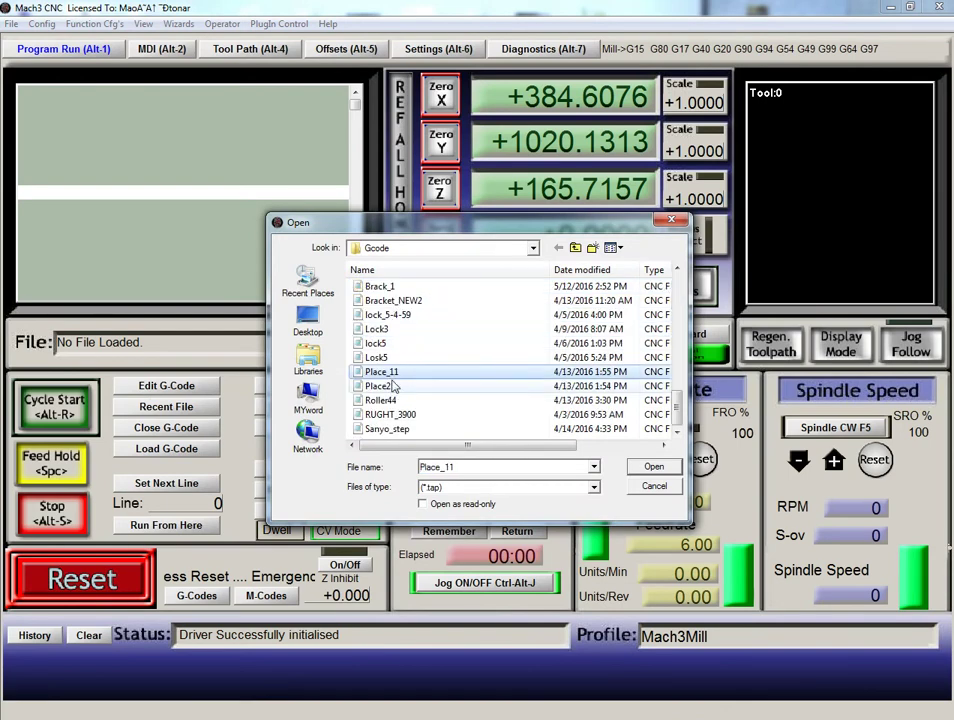
pyautogui.click(405, 383)
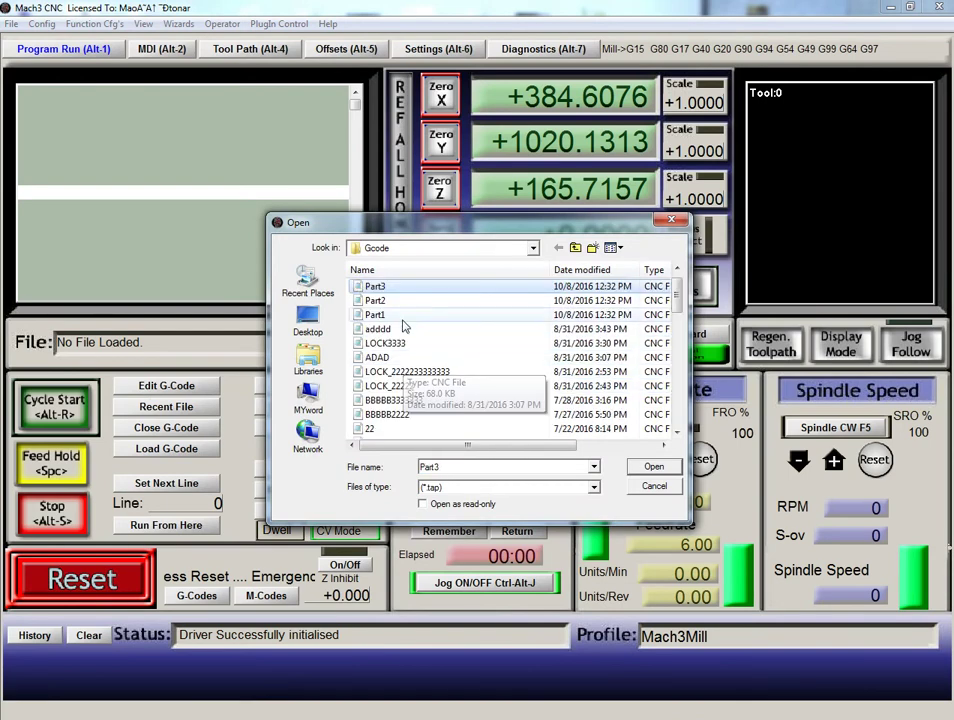
pyautogui.doubleClick(396, 316)
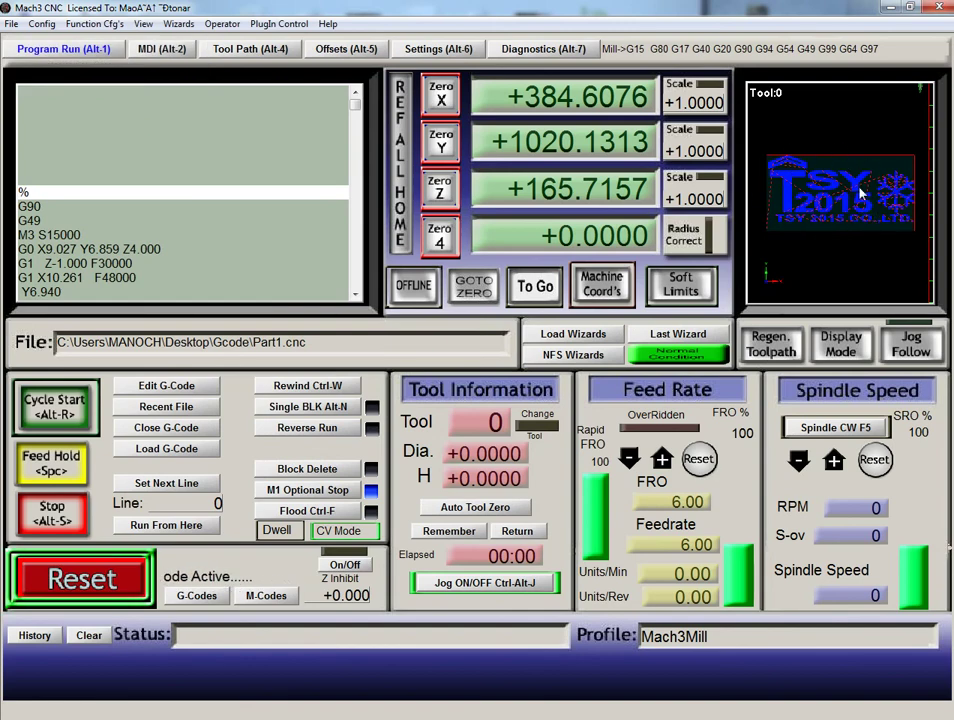
# Load the Part2 G-code file and after it Part3 to preview their toolpaths.
pyautogui.click(192, 450)
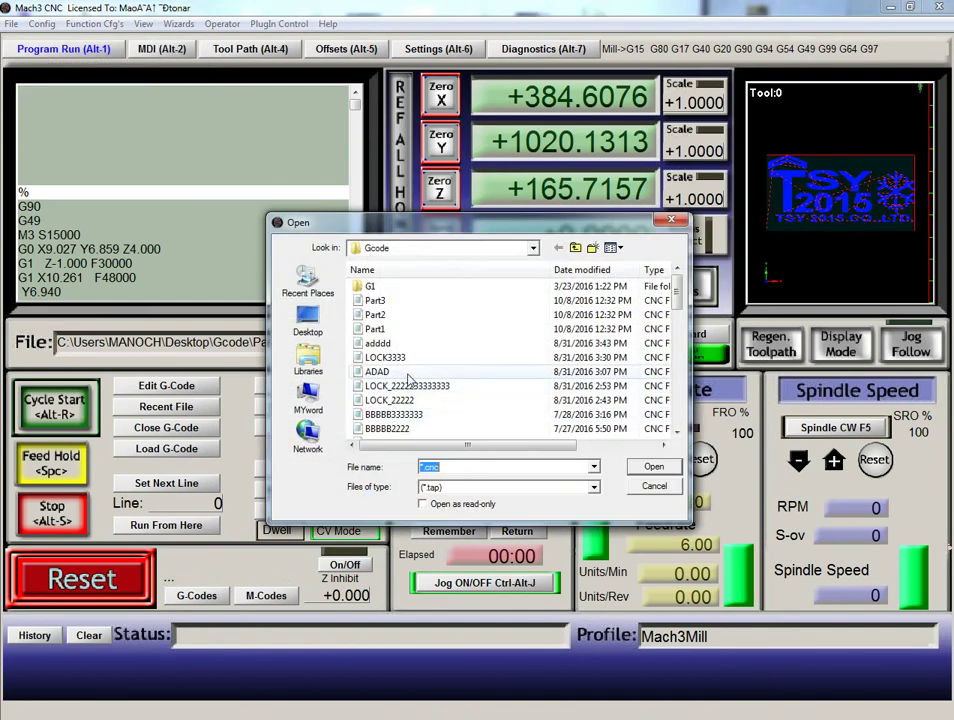
pyautogui.doubleClick(394, 315)
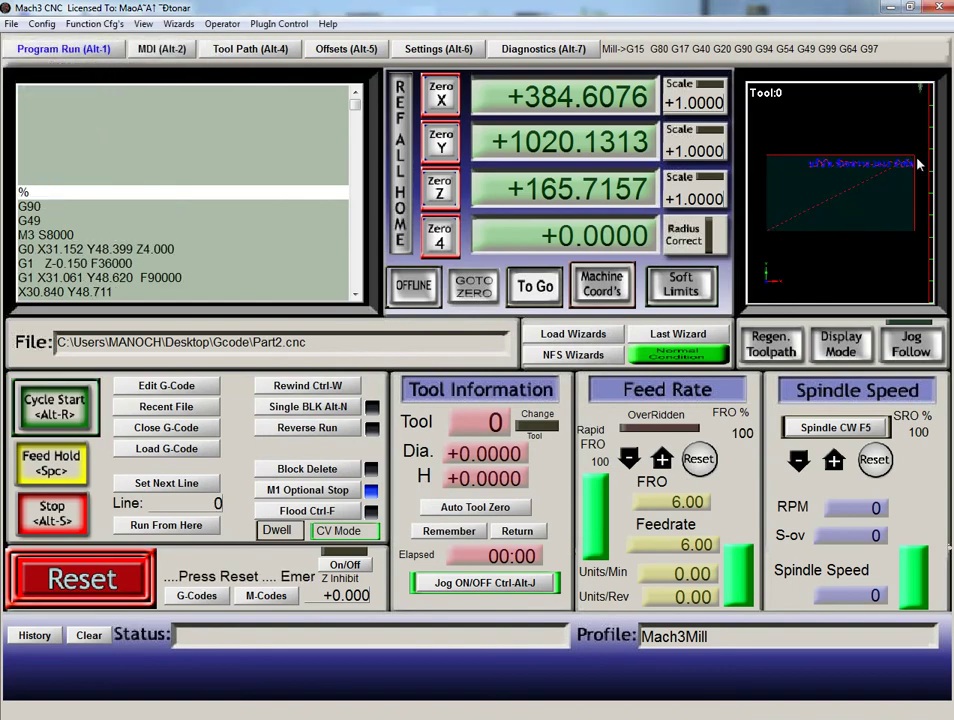
pyautogui.click(185, 449)
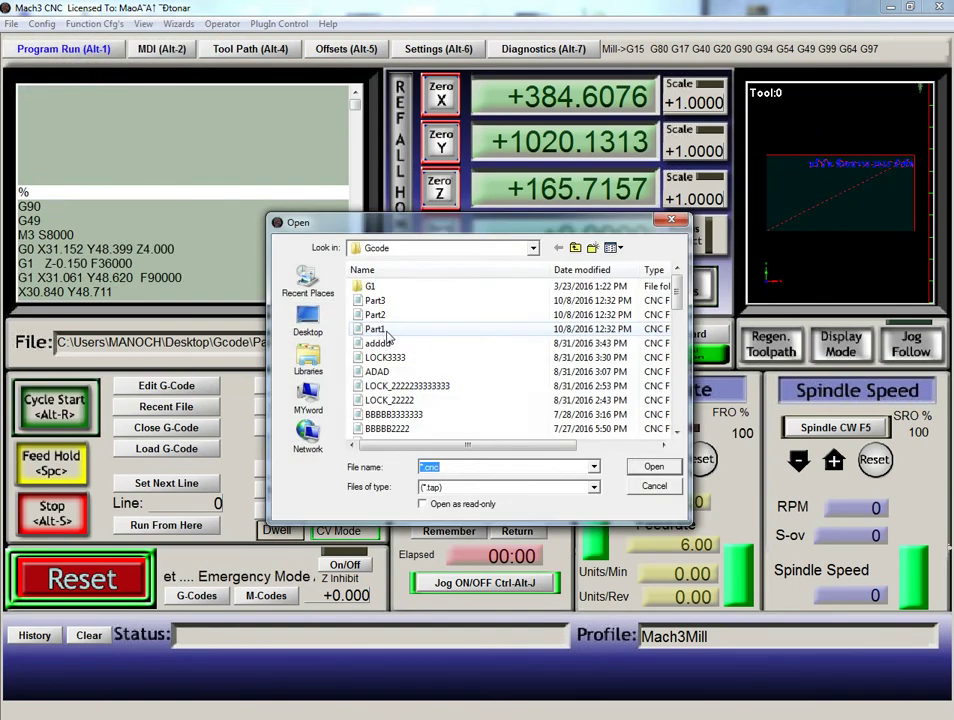
pyautogui.doubleClick(380, 301)
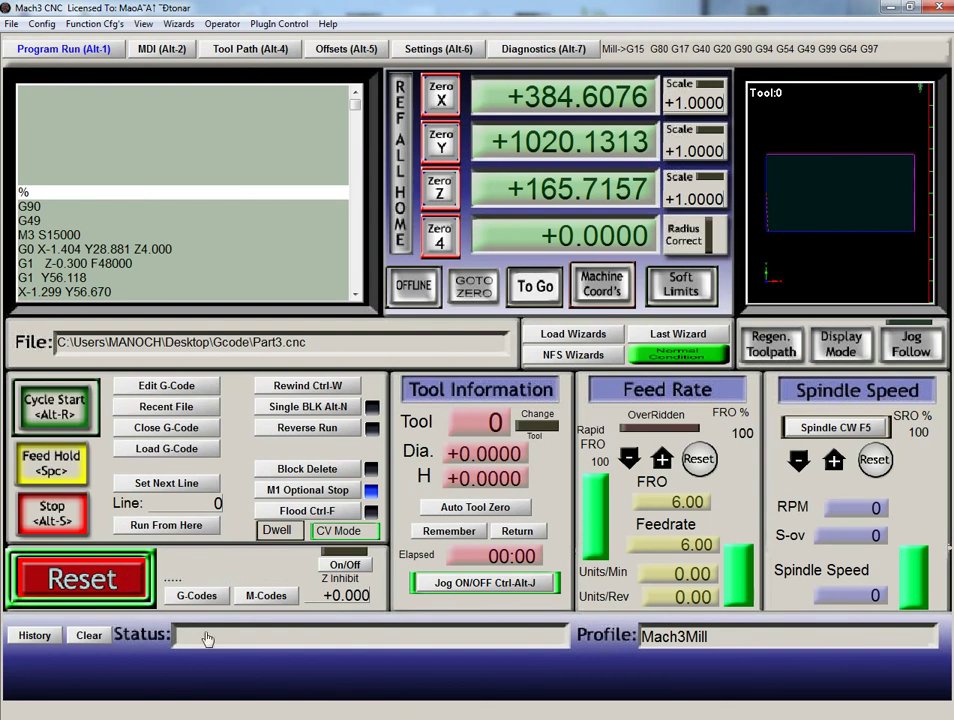
pyautogui.click(451, 714)
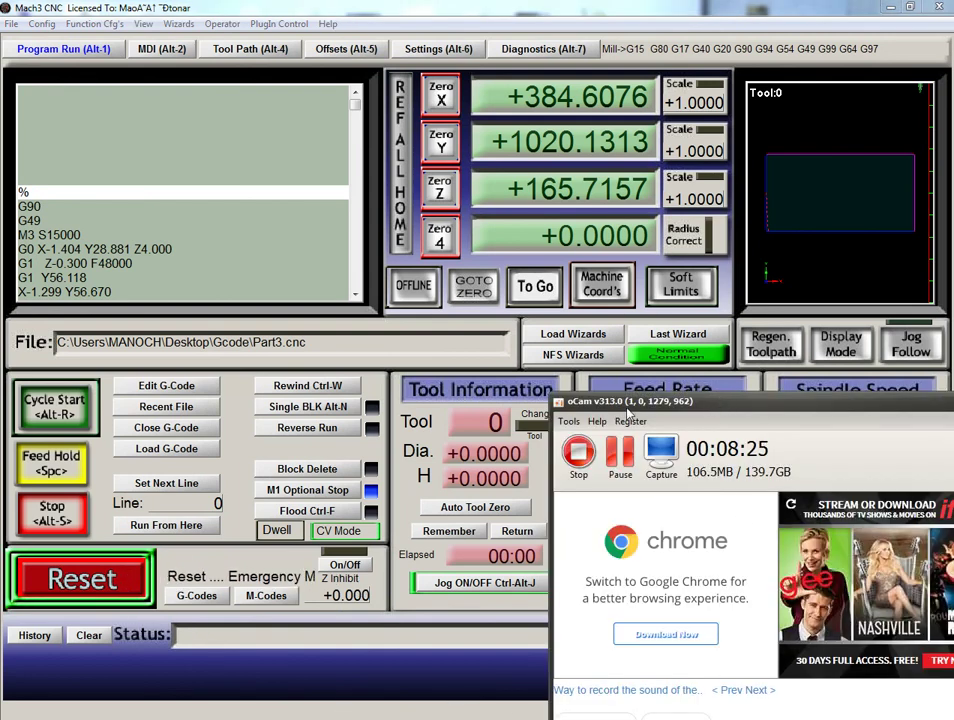